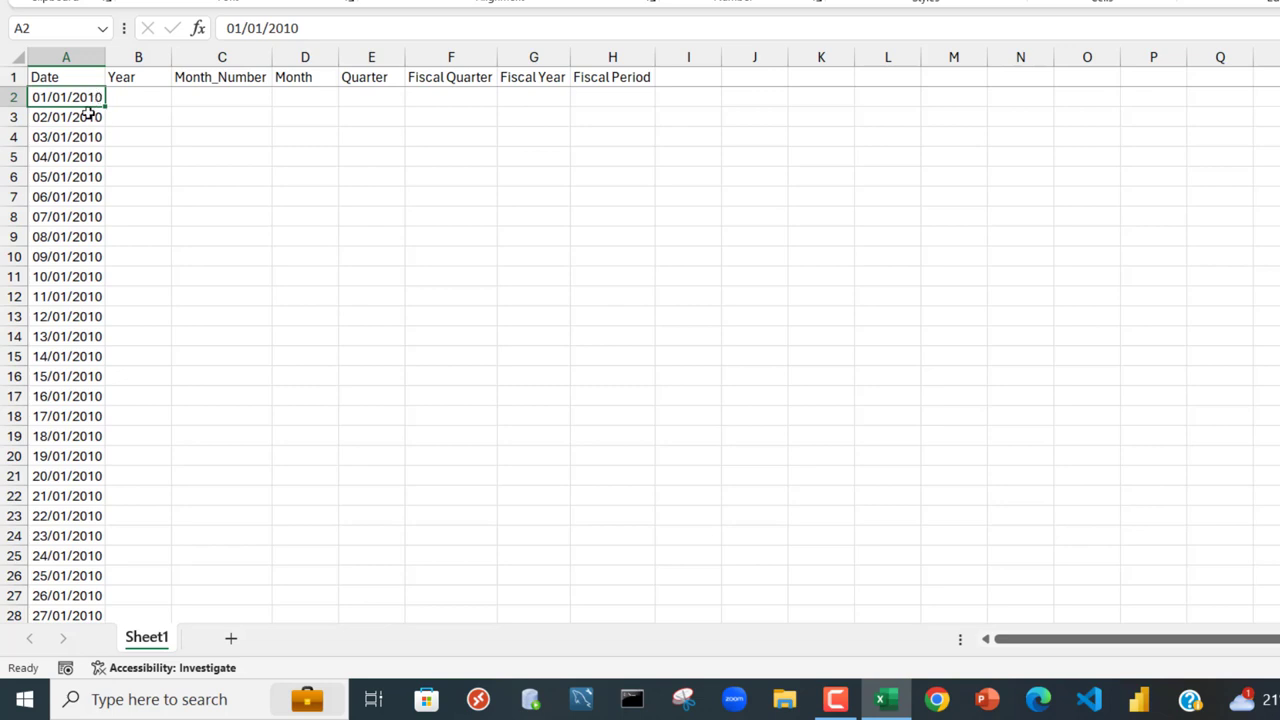
Check the last date at the end of the Date column, and return to the first date in A2.
double_click(88, 113)
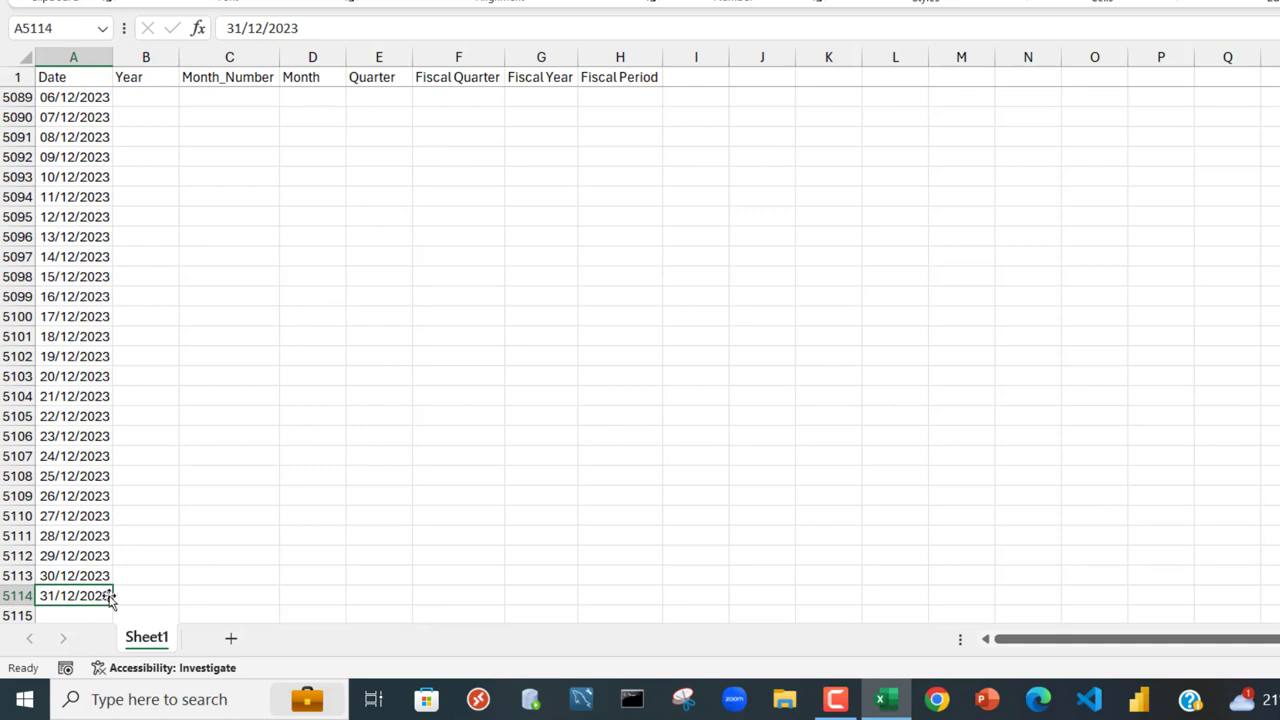
key("ctrl+Up")
key("Down")
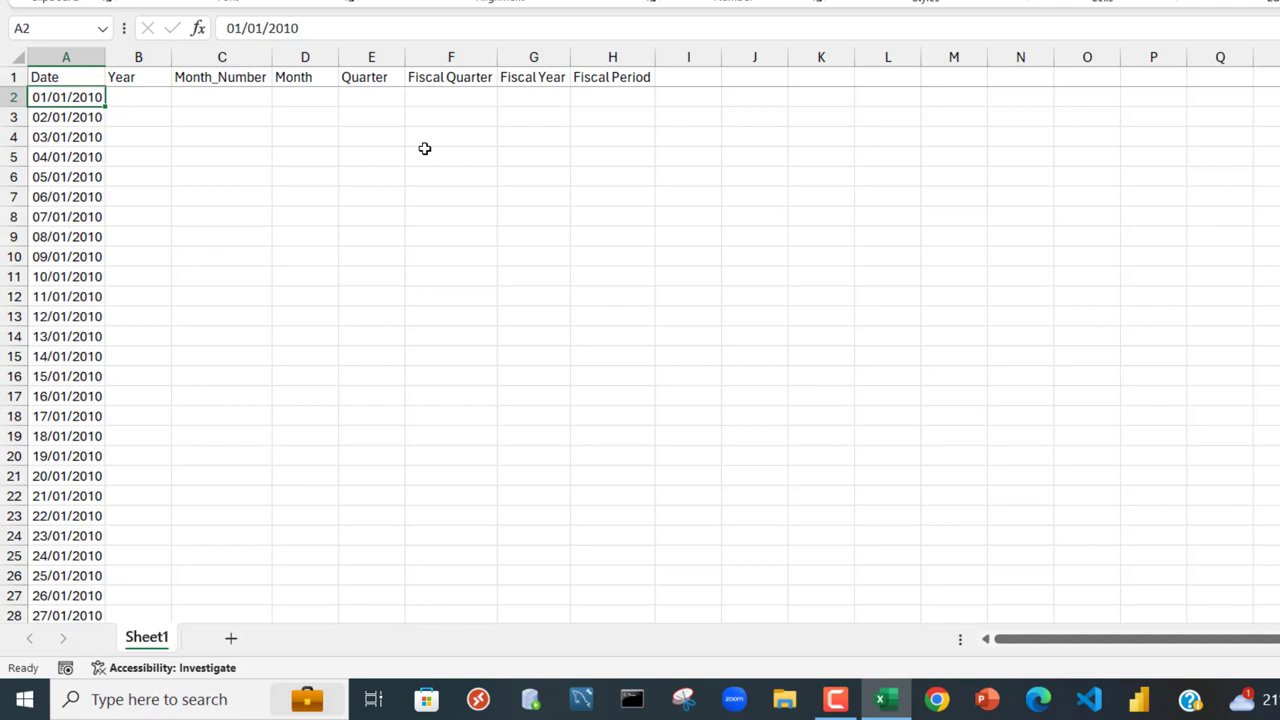
Start a LET formula in B2 that defines dimDate as the date range A2:A5114.
key("Right")
type("=let")
key("Tab")
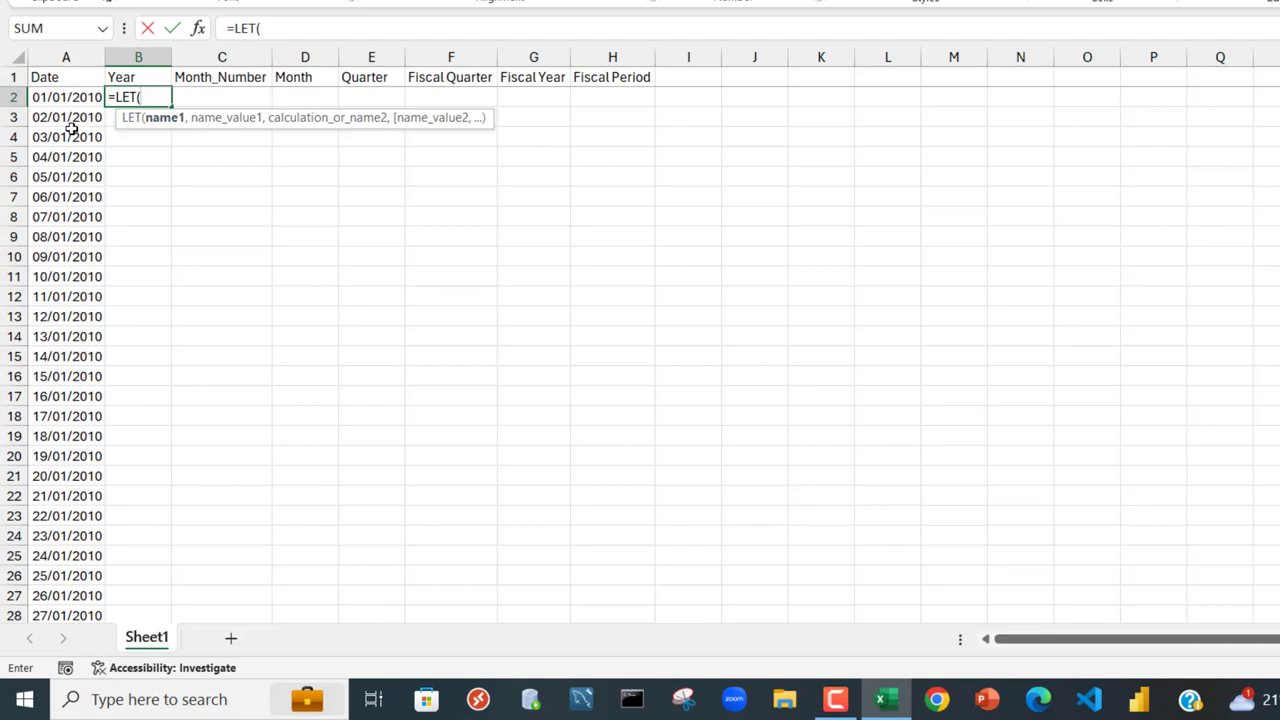
type("dimDate,")
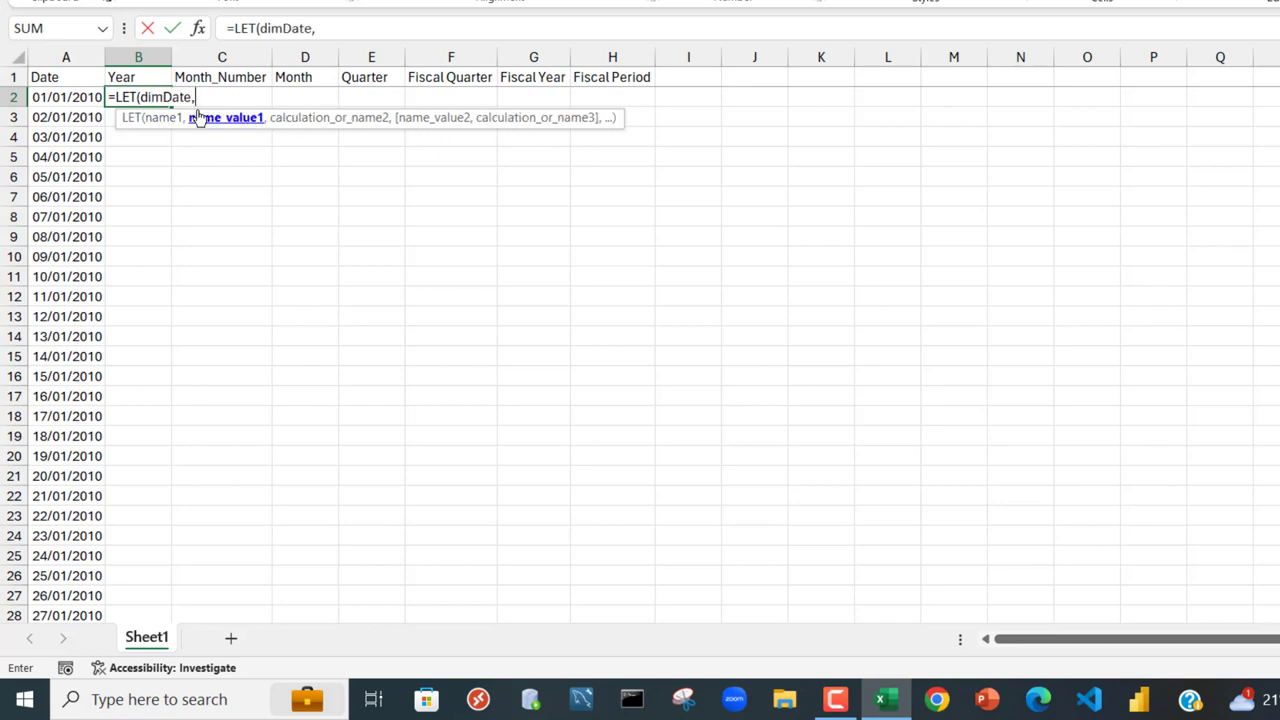
left_click(77, 99)
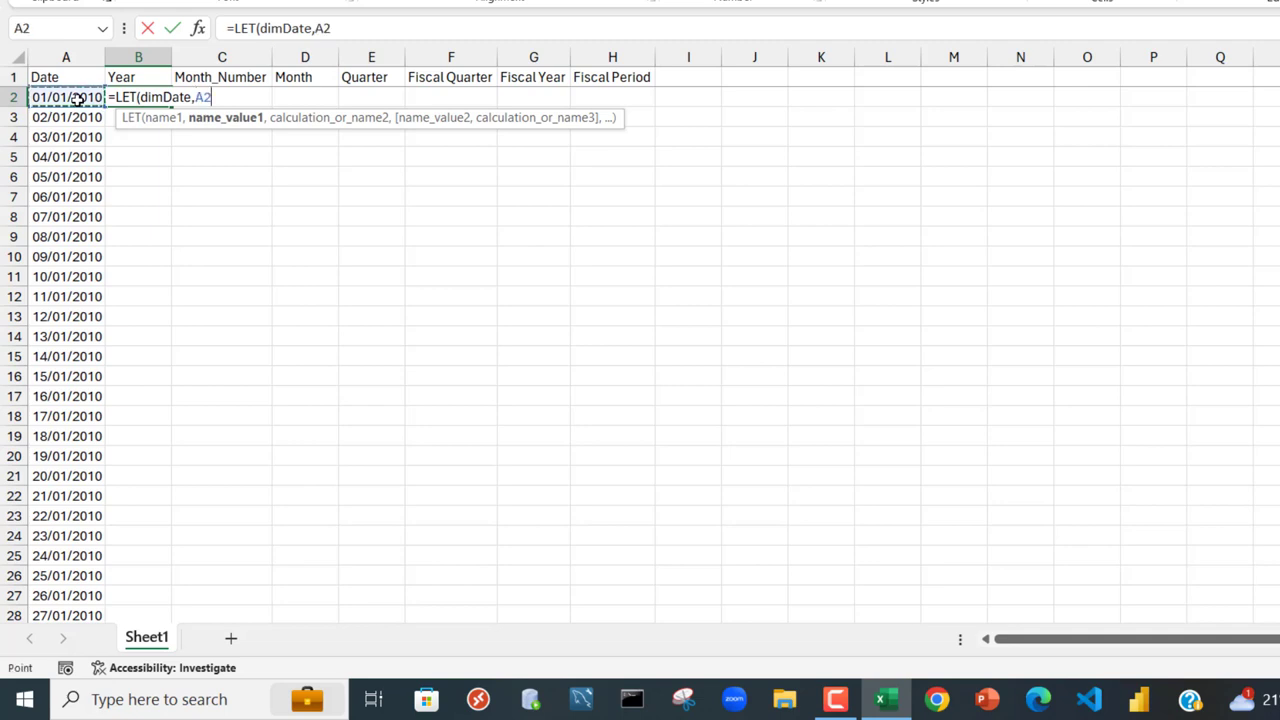
key("ctrl+shift+Down")
key("ctrl+BackSpace")
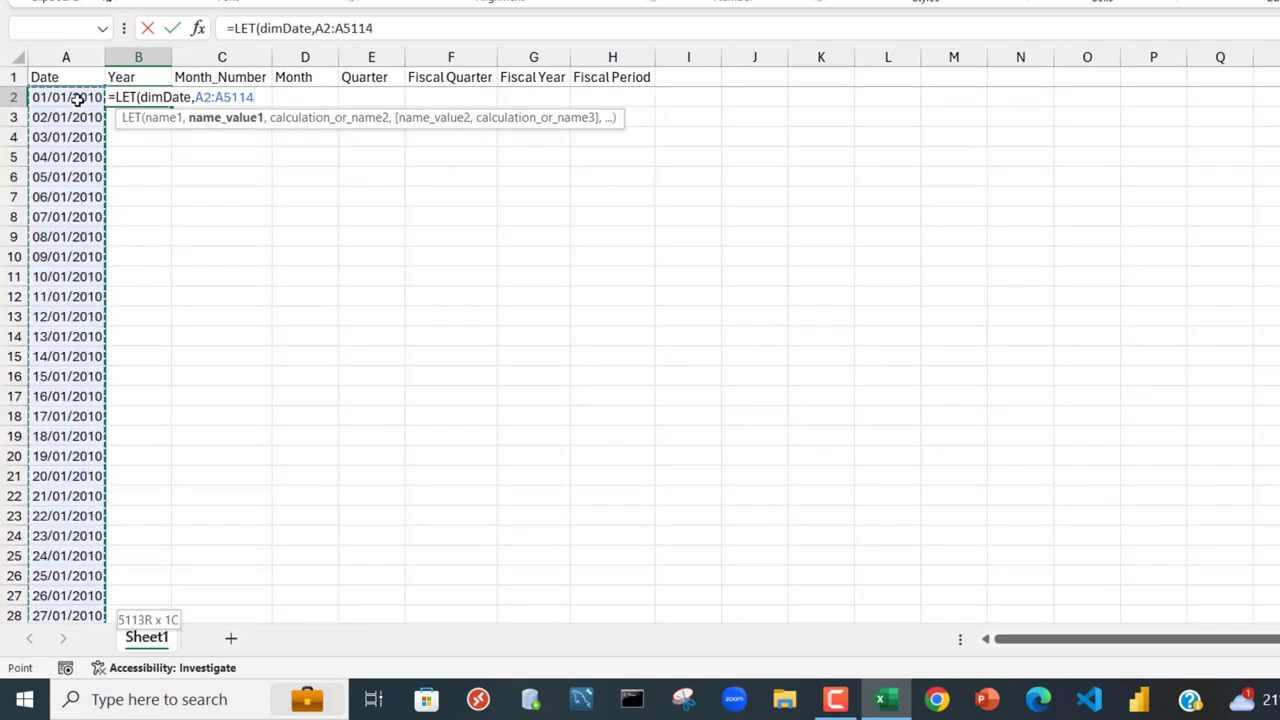
type(",")
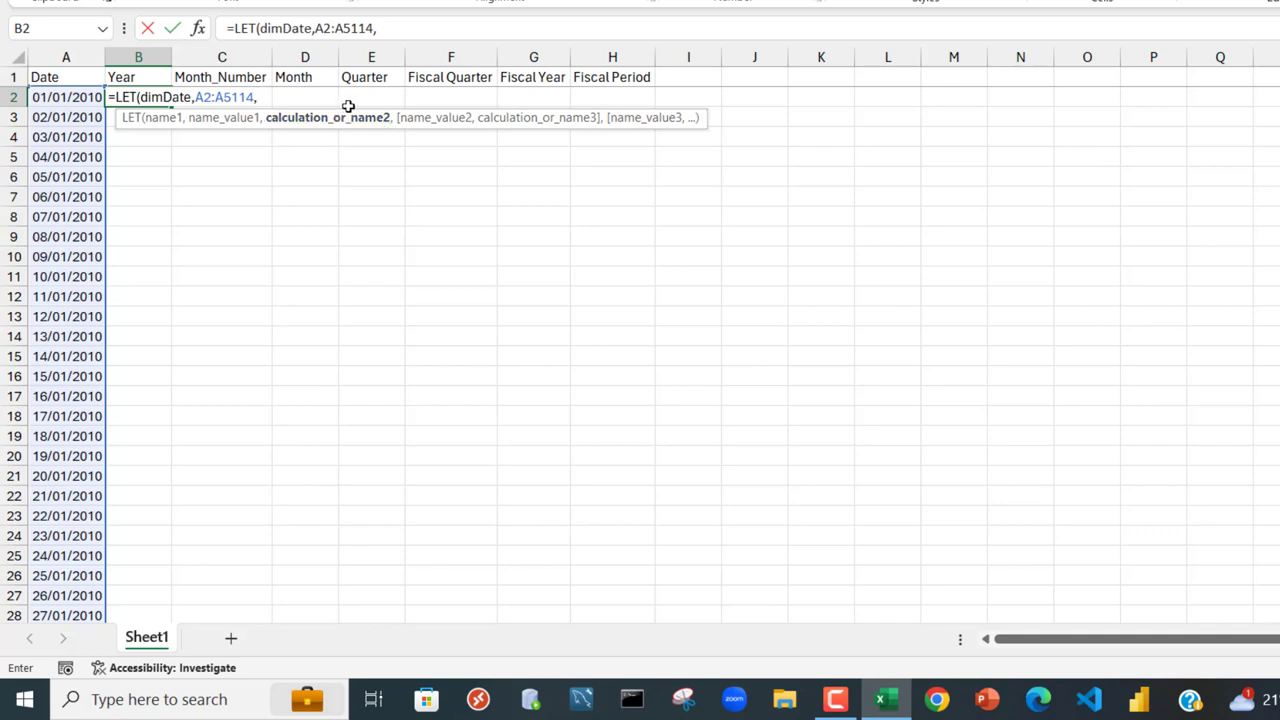
Add a Year variable to the LET formula, defined as YEAR(dimDate).
type("Year,")
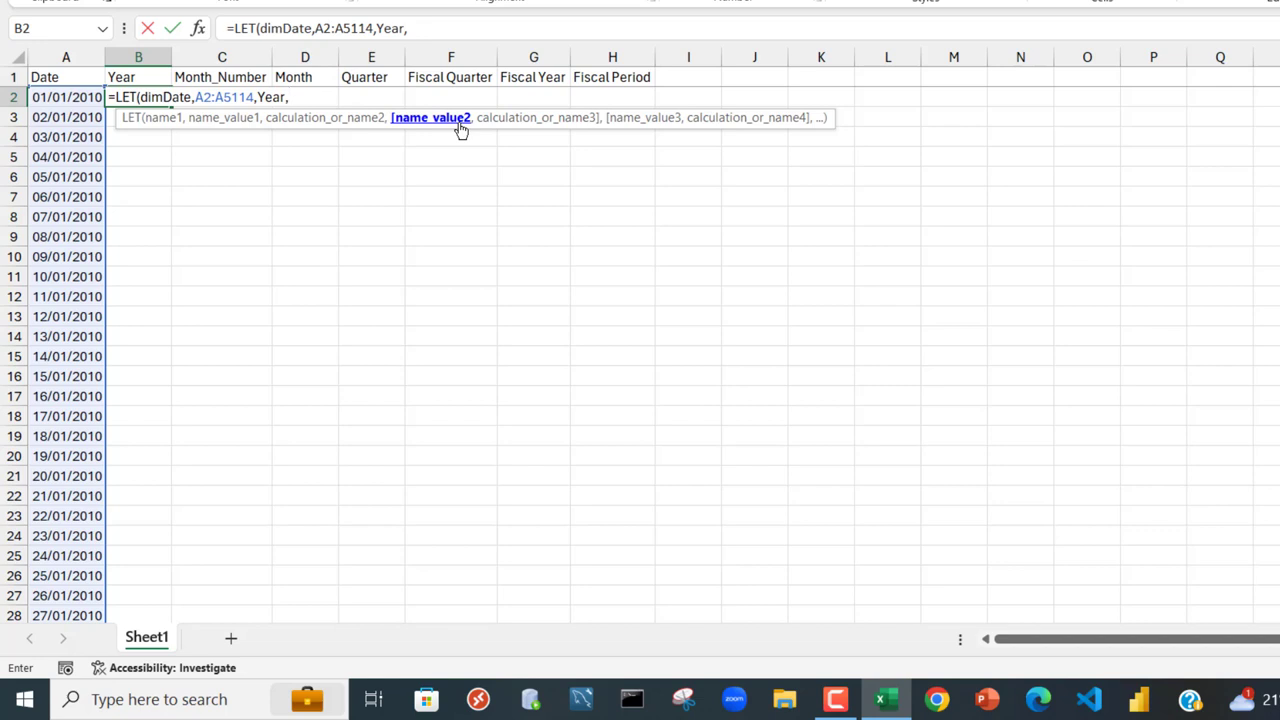
type("Yea")
key("Tab")
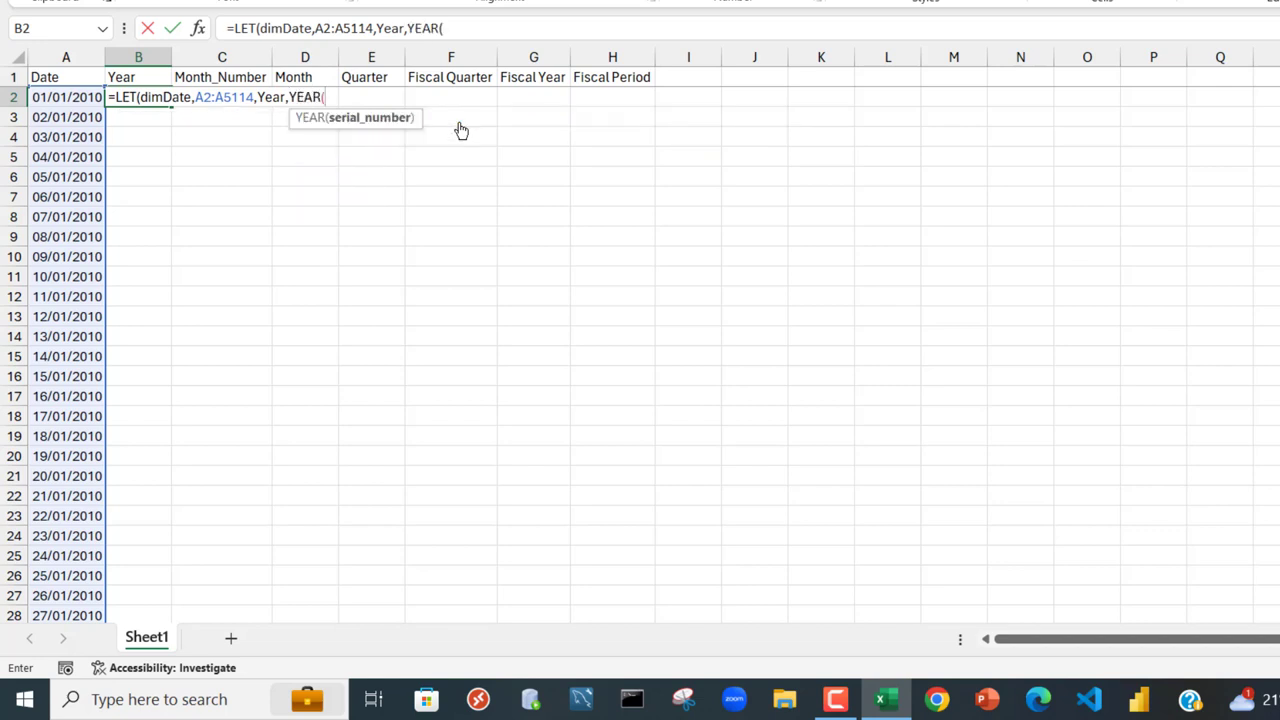
type("dim")
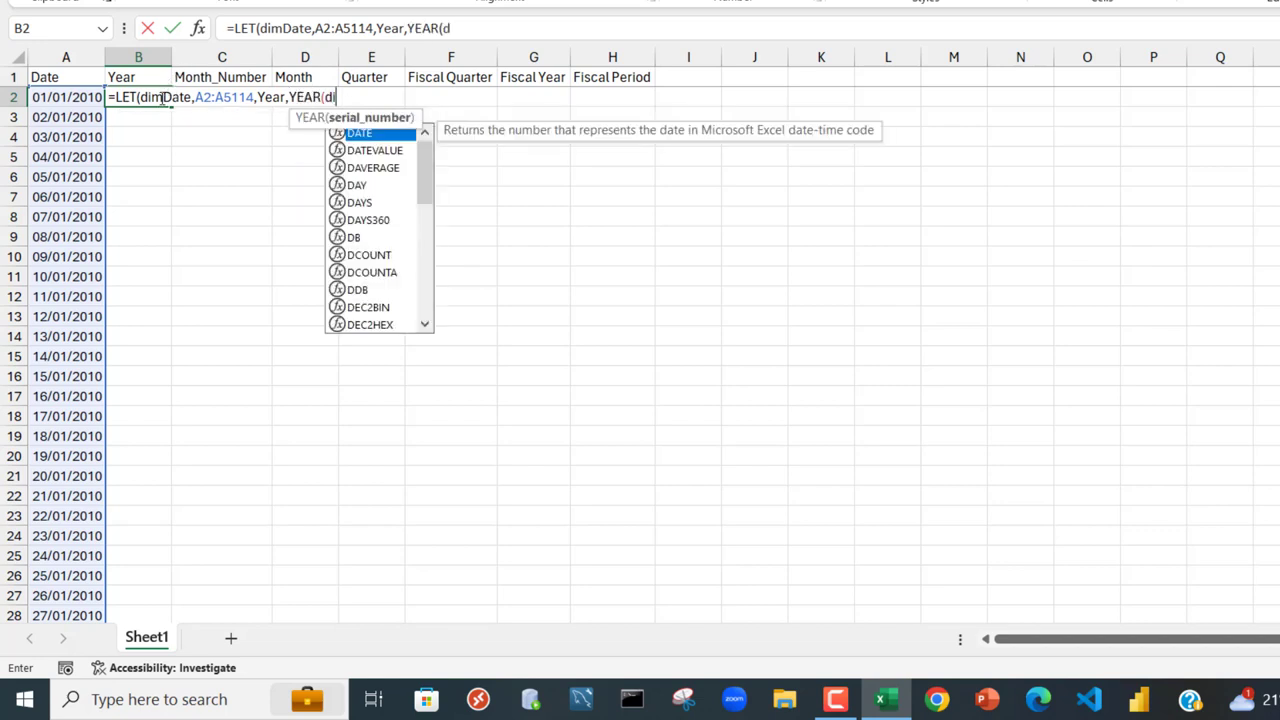
key("Tab")
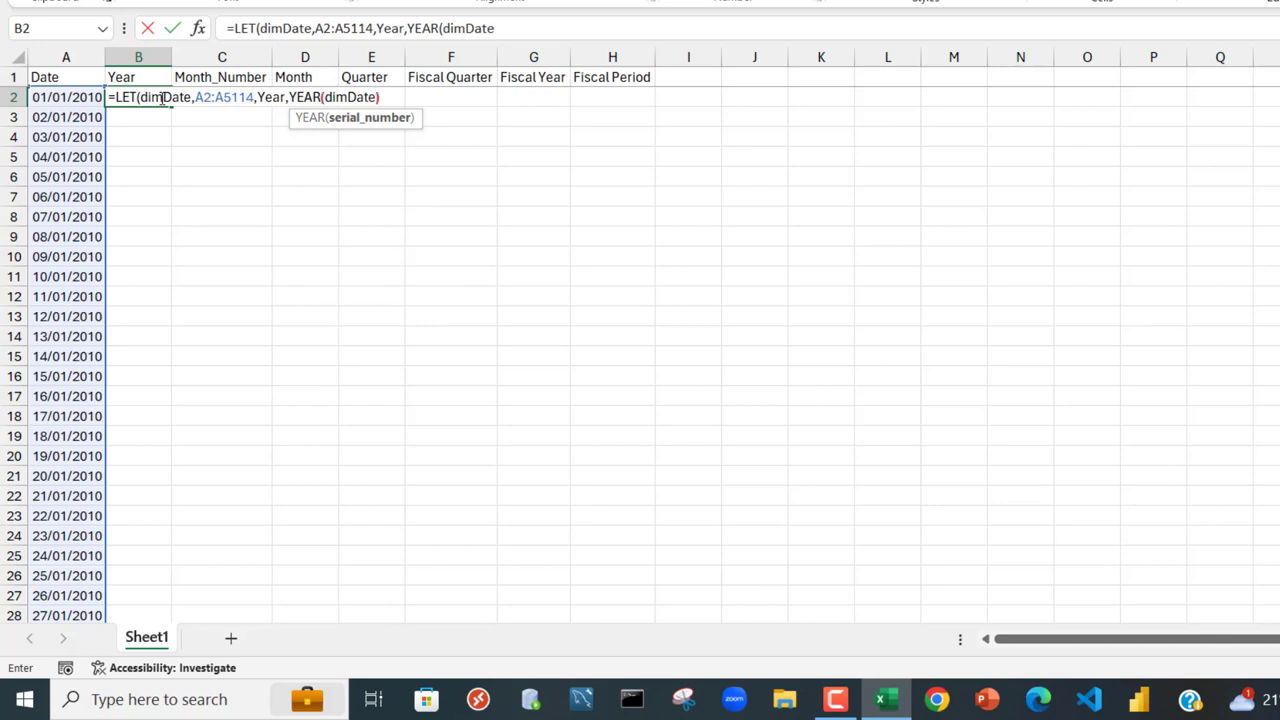
type(")")
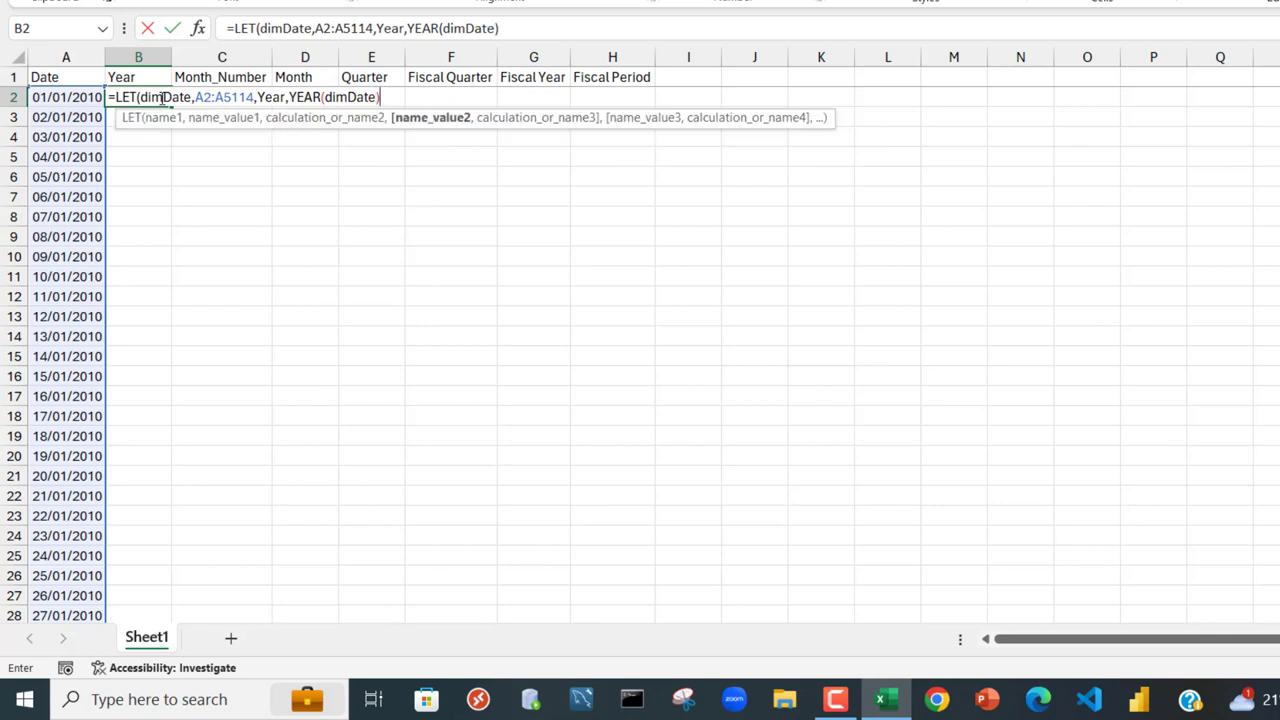
type(",")
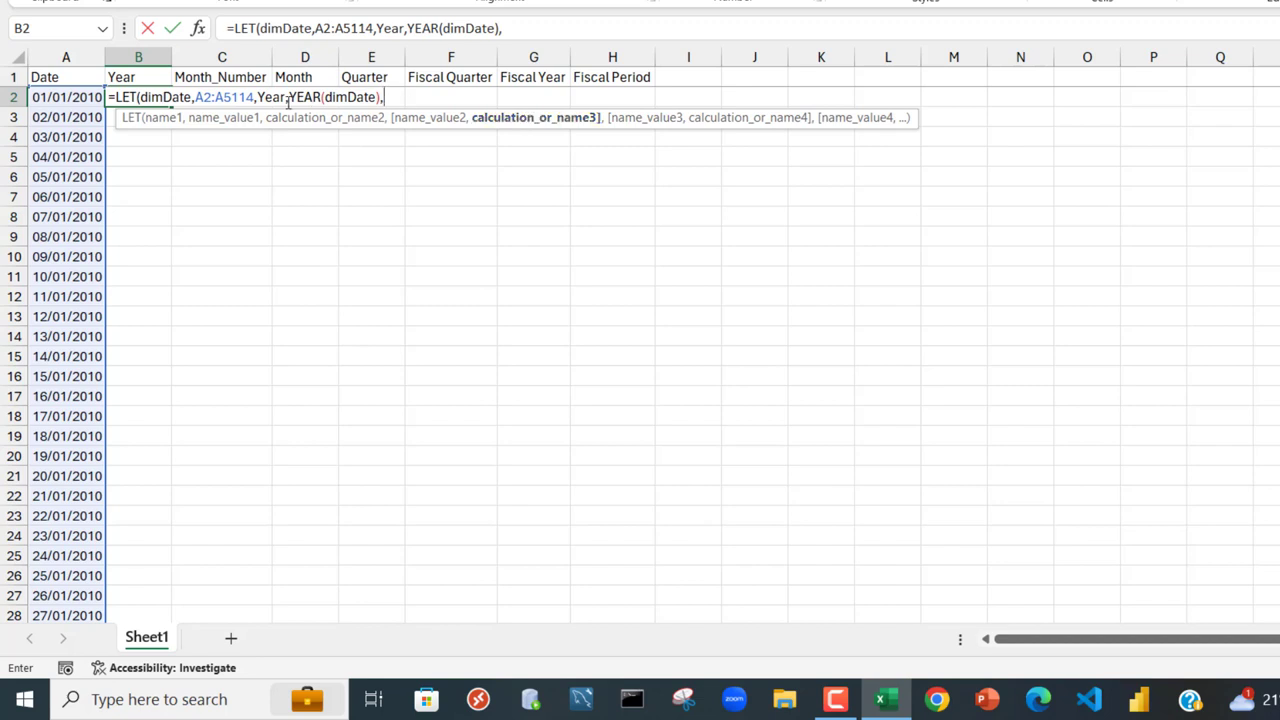
Return Year as the LET formula's result and enter the formula, keeping B2 selected.
type("yea")
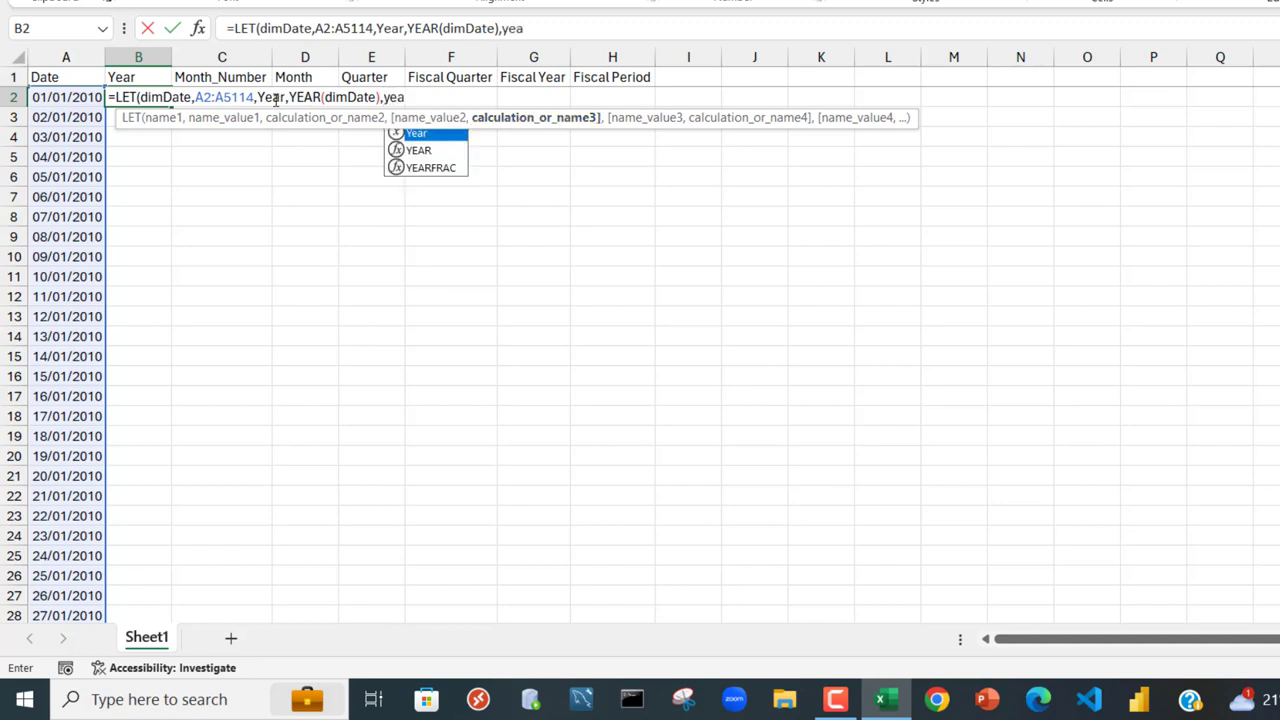
key("Tab")
type(")")
key("ctrl+Return")
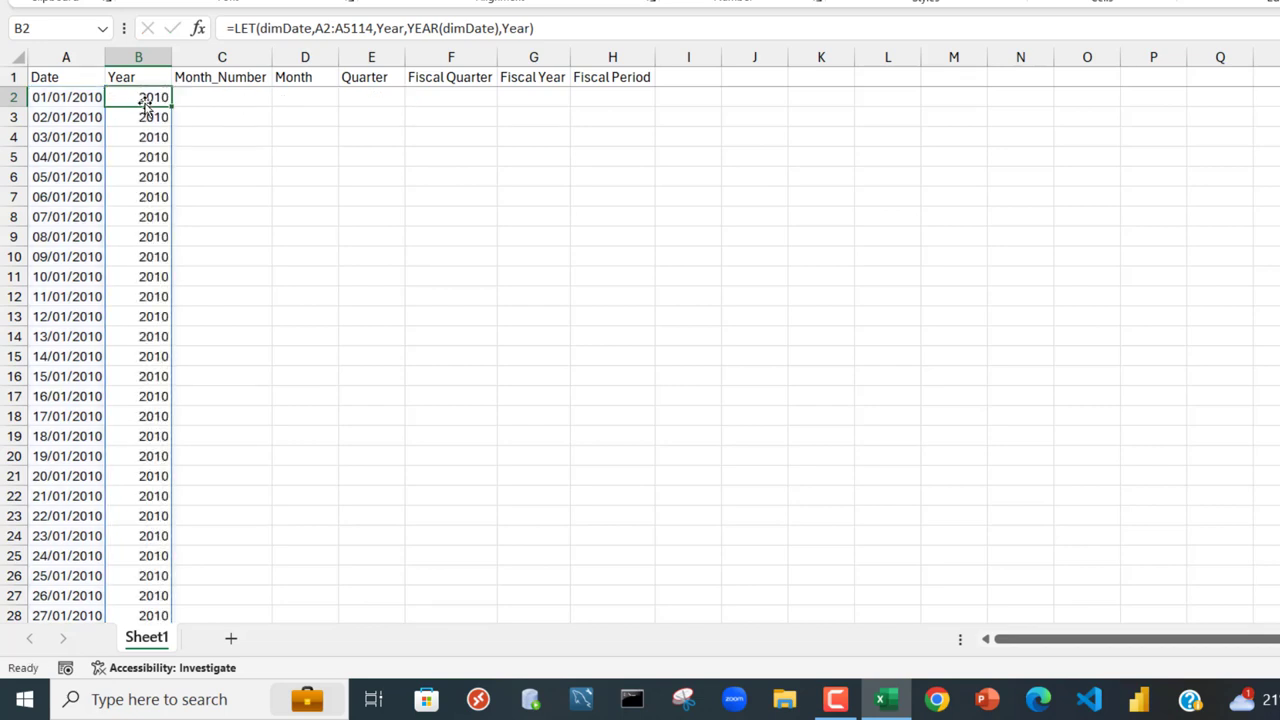
Replace the final Year result in B2's formula with a variable Month_Nimber defined as MONTH(dimDate), and use that variable as the result.
key("F2")
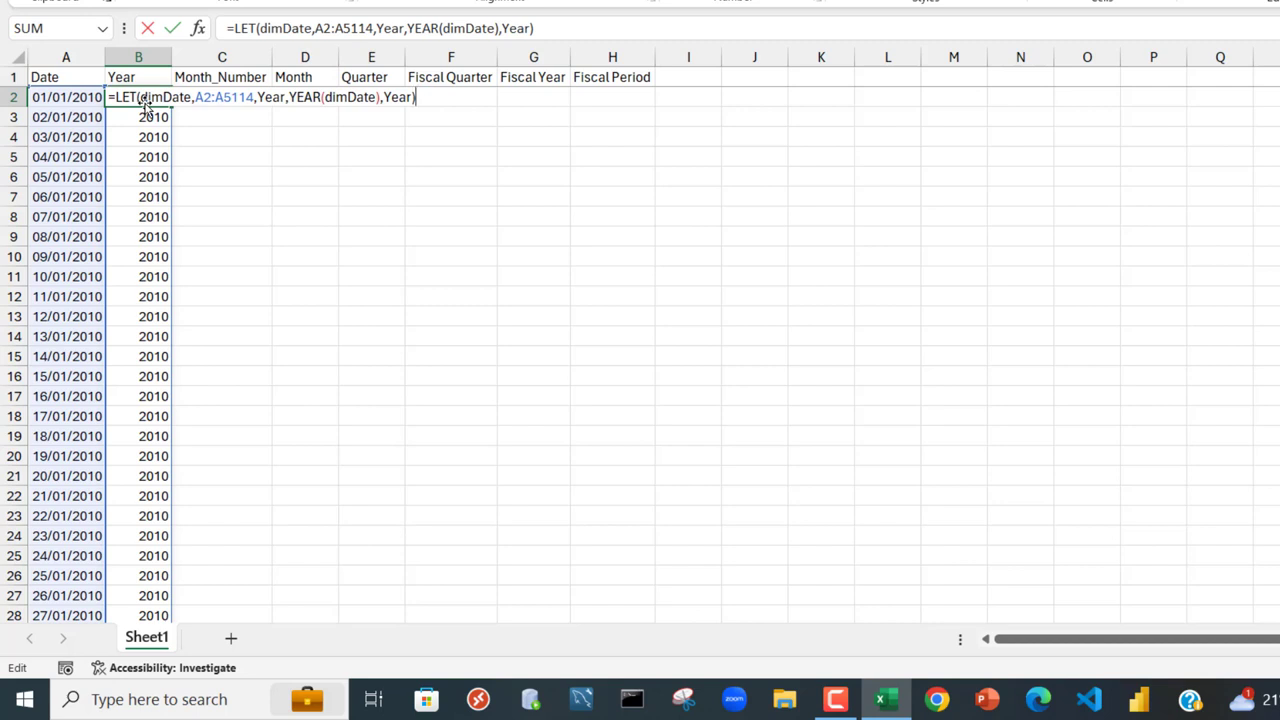
key("BackSpace")
key("BackSpace")
key("BackSpace")
key("BackSpace")
key("BackSpace")
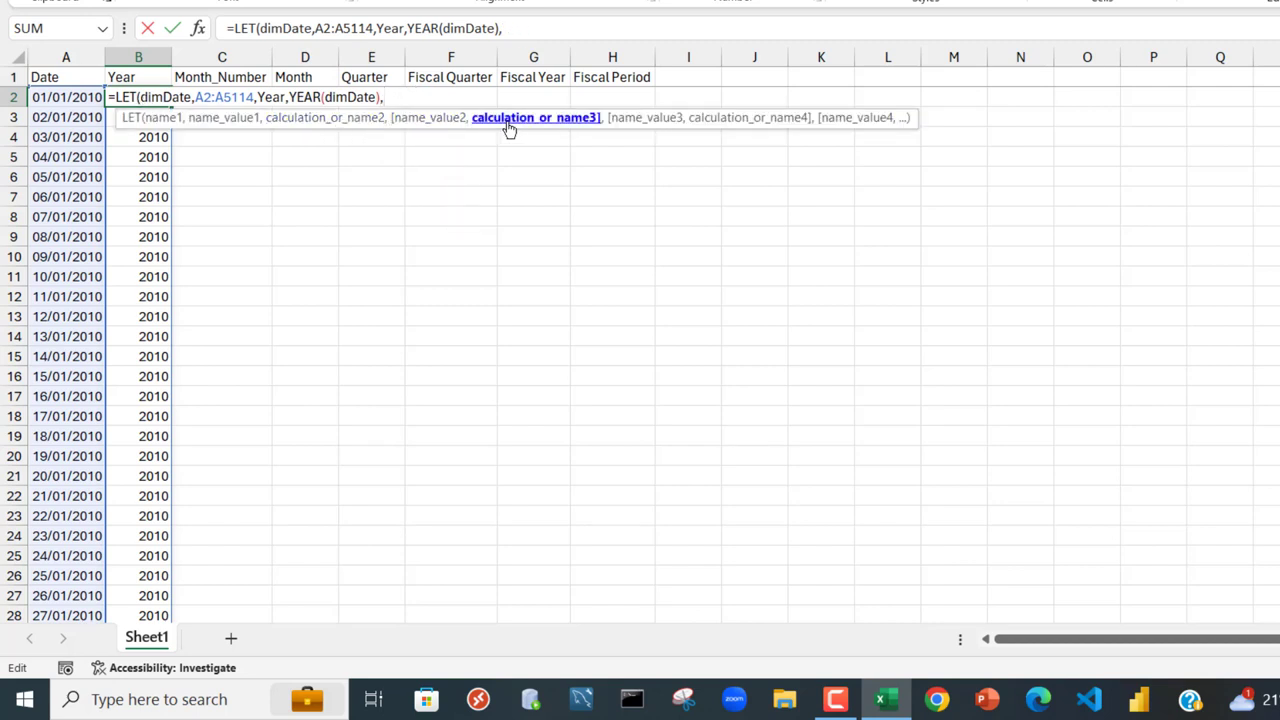
type("Month")
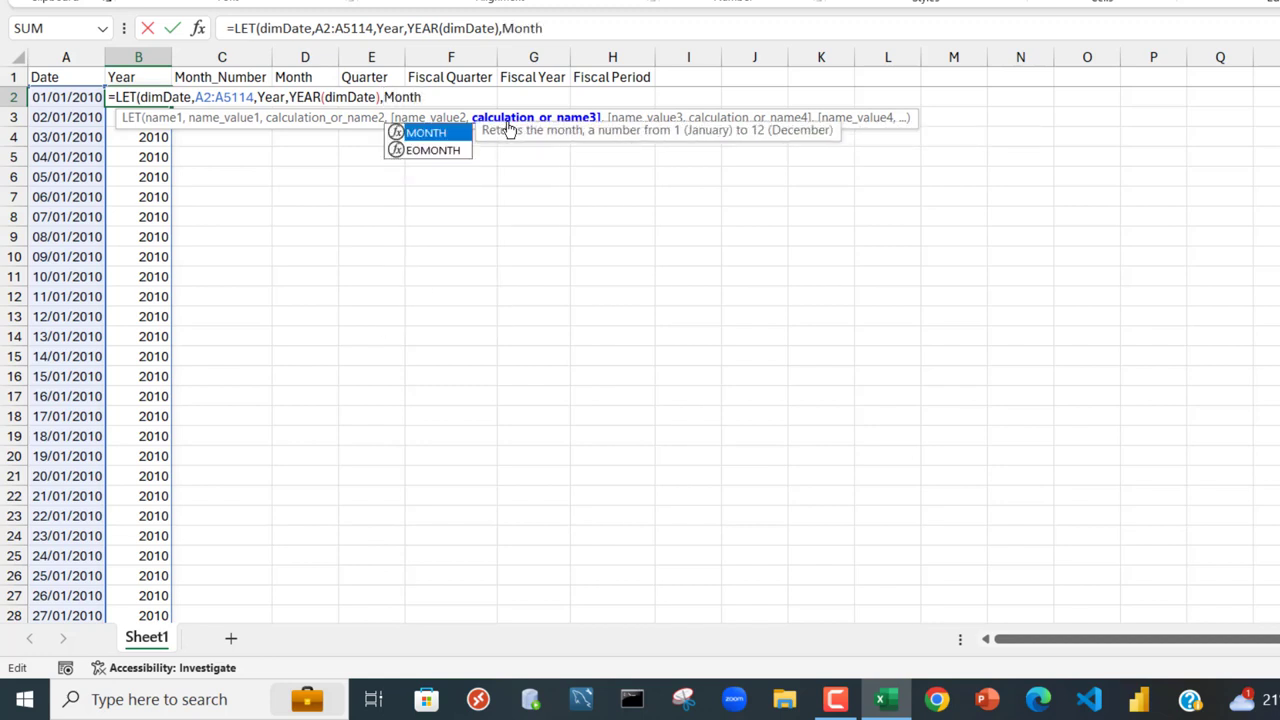
type("_Nimber,")
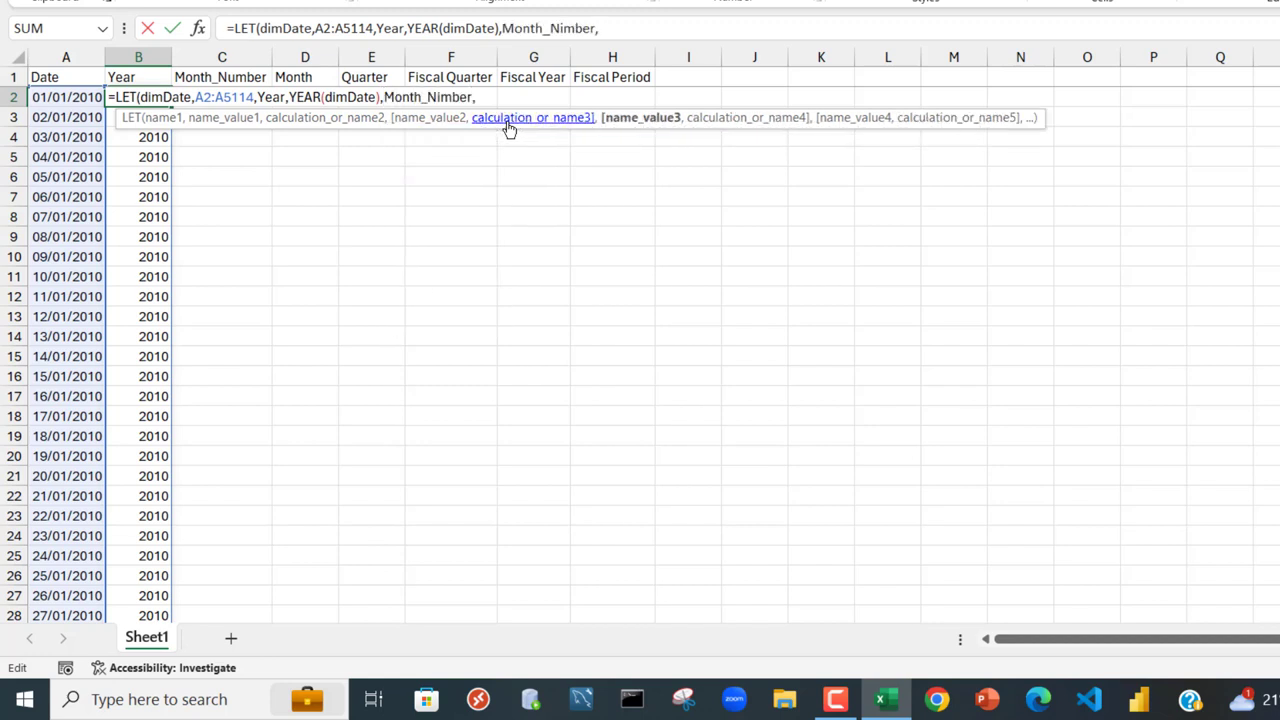
type("month")
key("Tab")
type("dimDate")
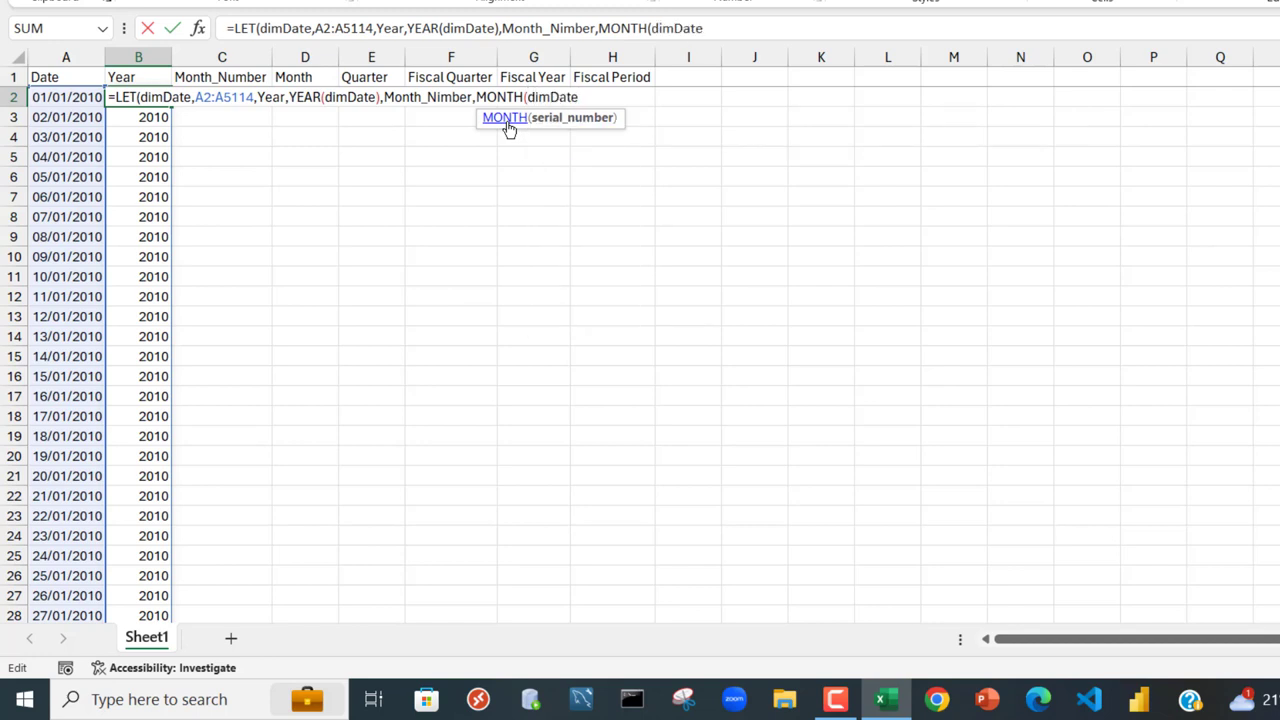
type("),mon")
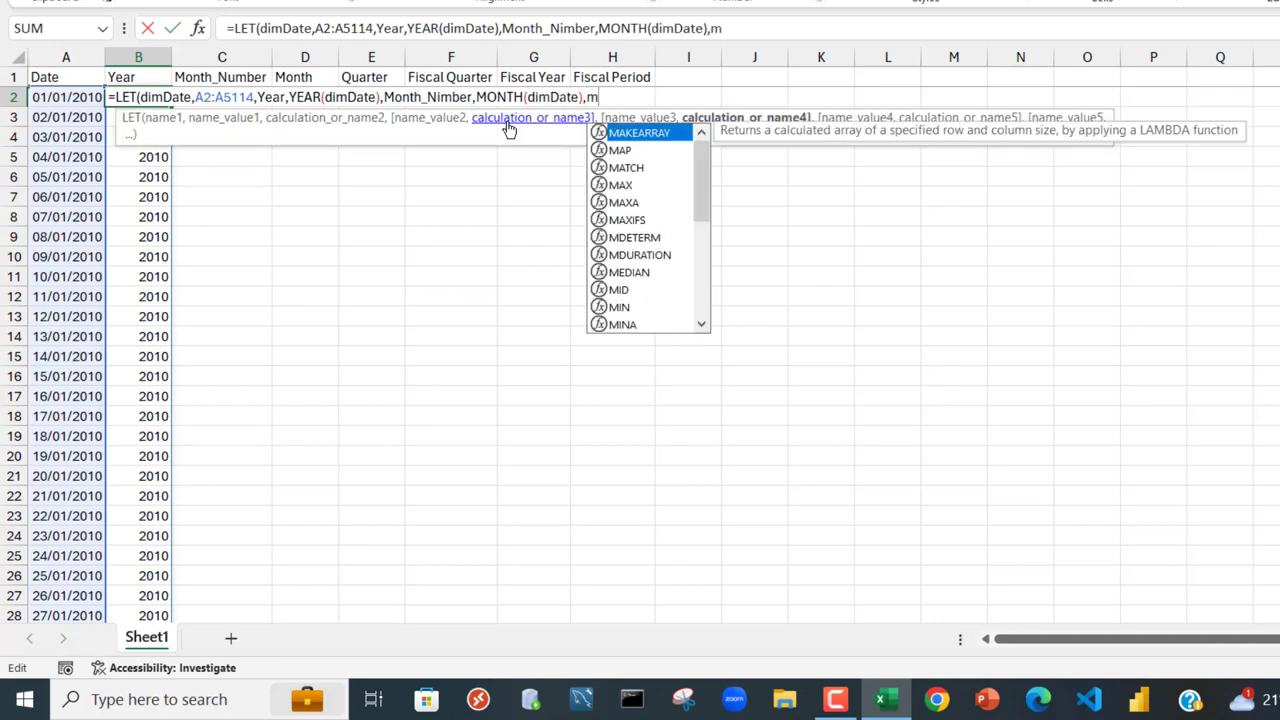
key("Tab")
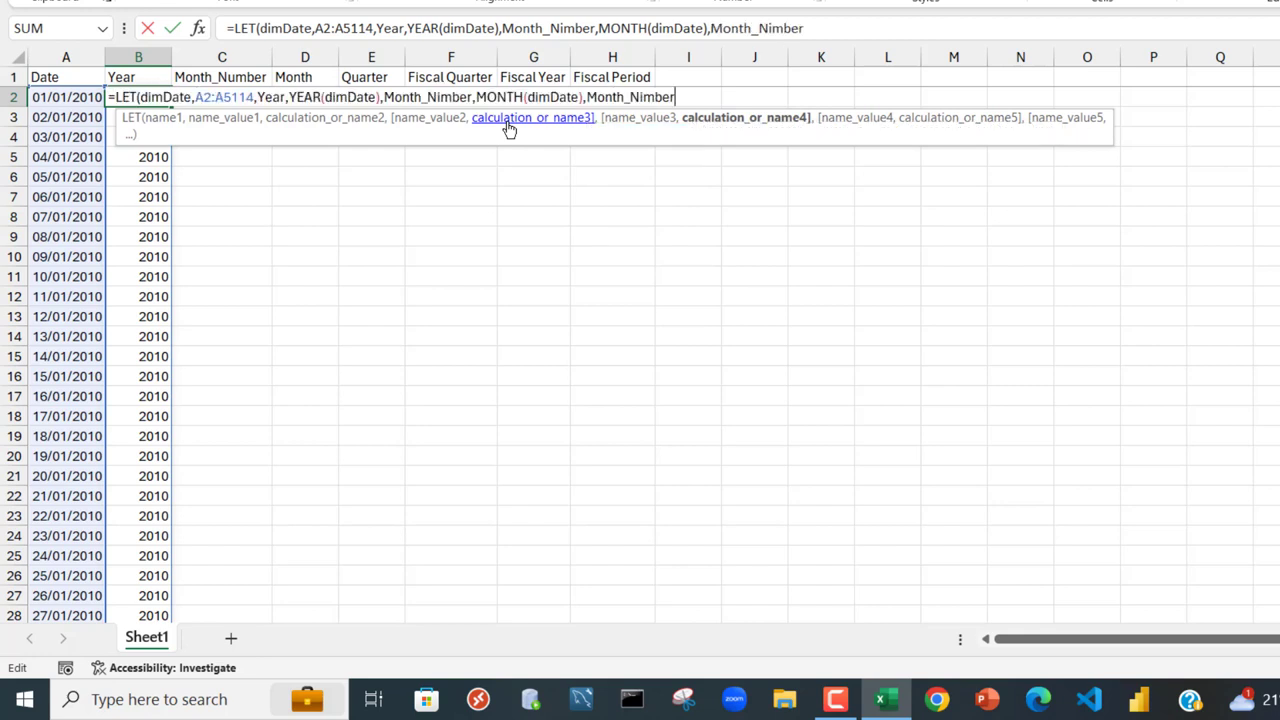
Correct both occurrences of the misspelled variable name to Month_Number and enter the completed LET formula in B2.
left_click(442, 97)
key("BackSpace")
type("u")
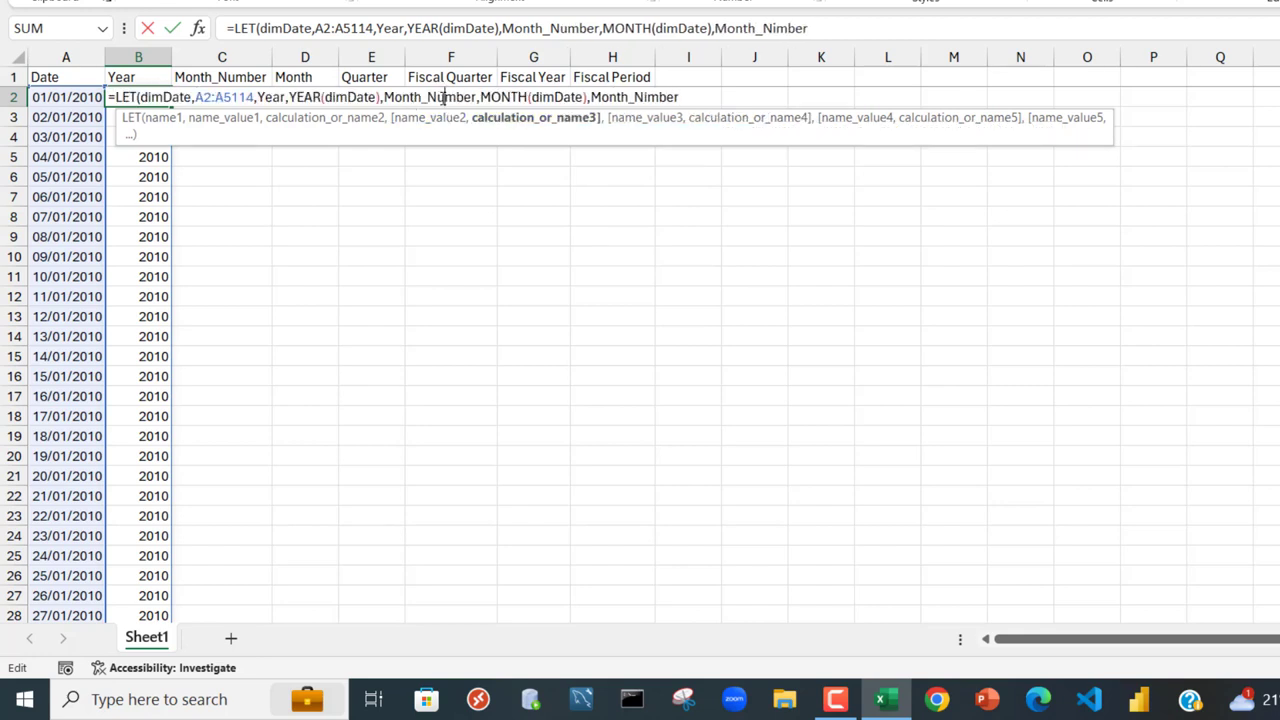
key("BackSpace")
key("BackSpace")
key("BackSpace")
key("BackSpace")
key("BackSpace")
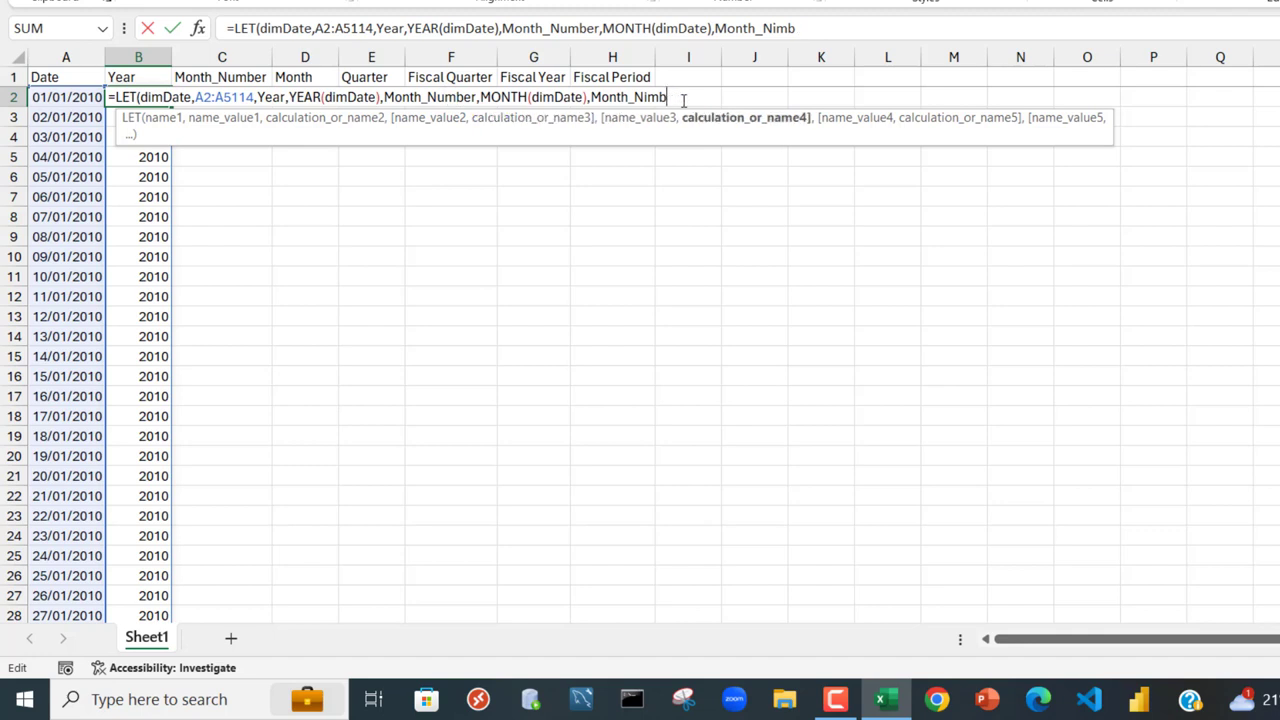
type("u")
key("Tab")
type(")")
key("ctrl+Return")
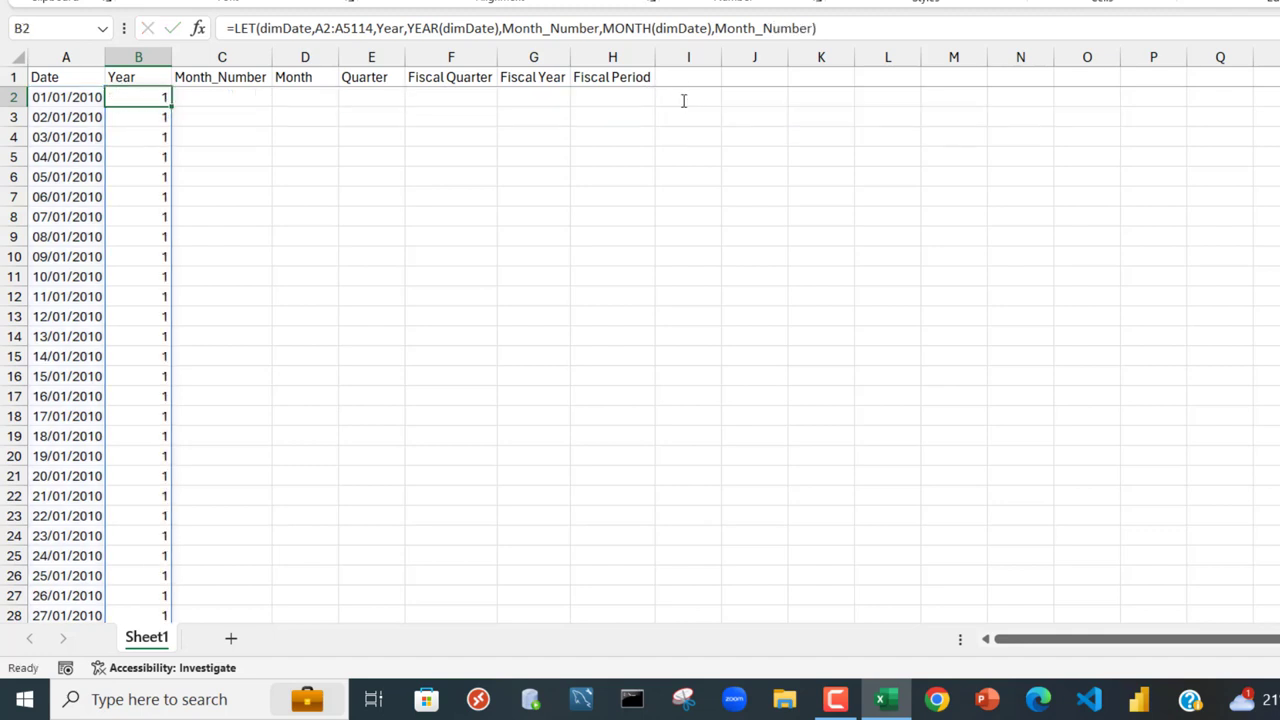
Replace the final Month_Number result in B2's formula with a Month variable defined as TEXT(dimDate,"mmm").
double_click(158, 100)
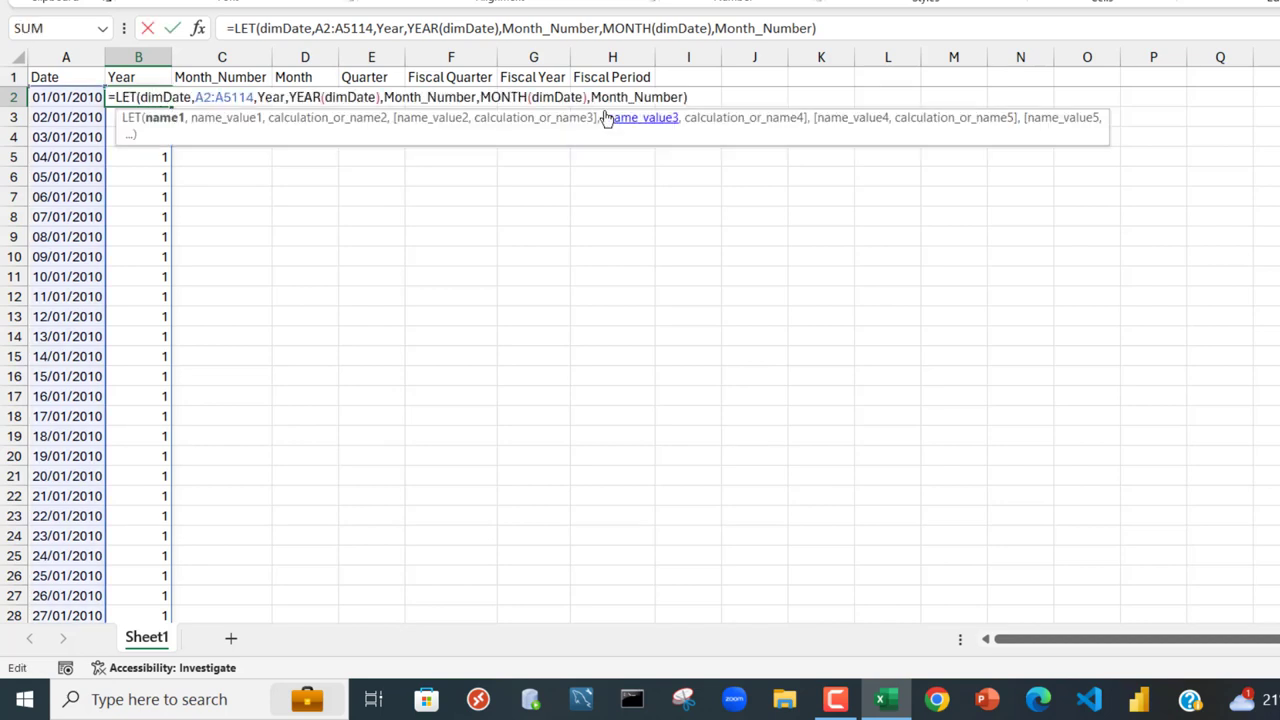
double_click(665, 97)
key("BackSpace")
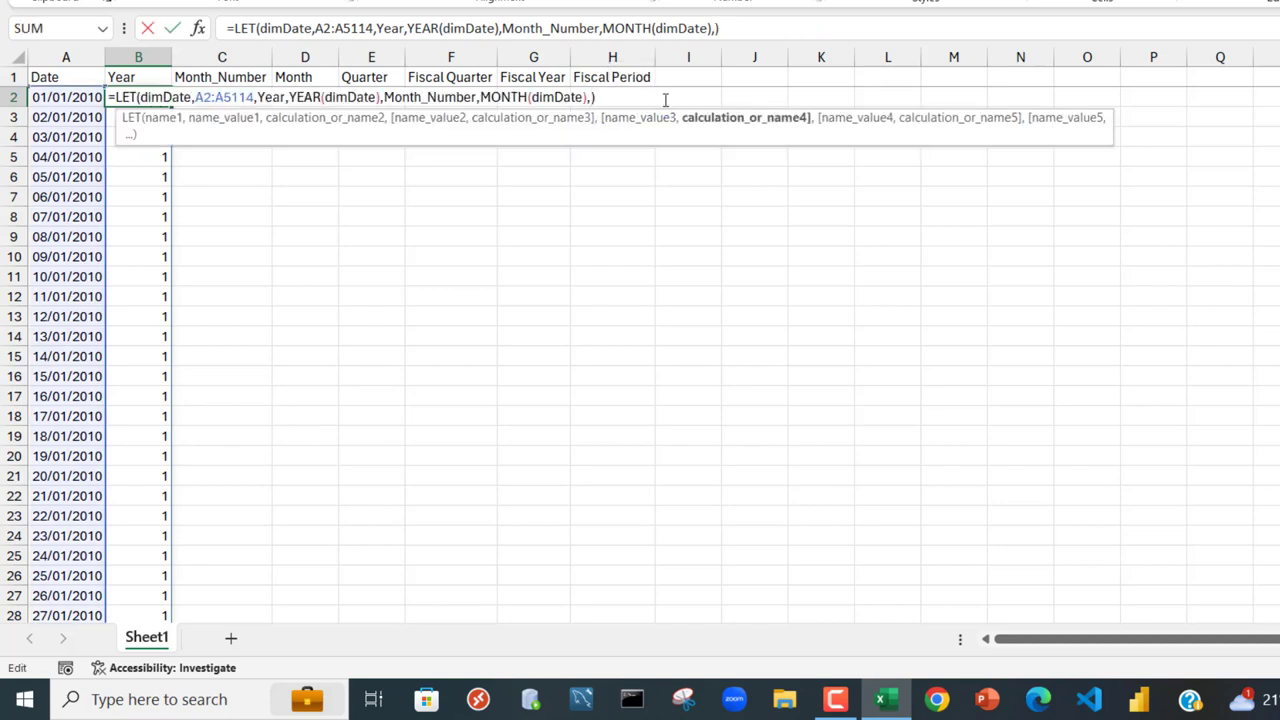
key("Delete")
type("Month")
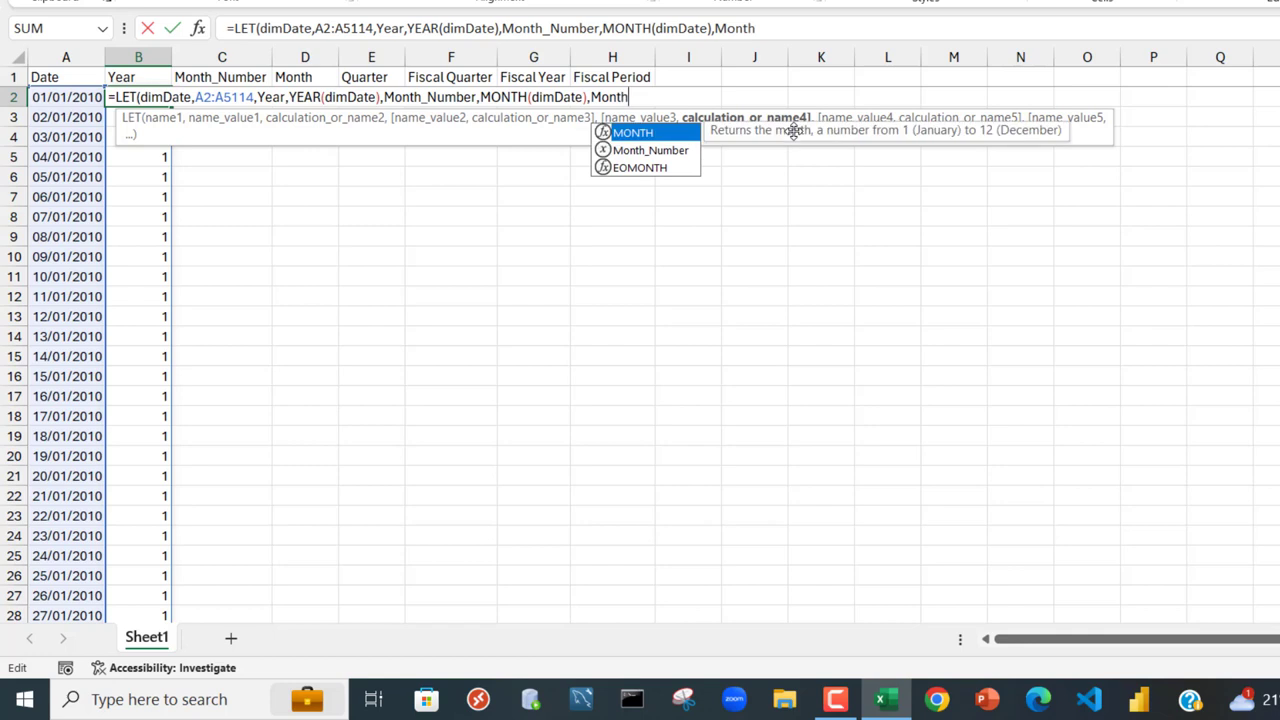
type(",")
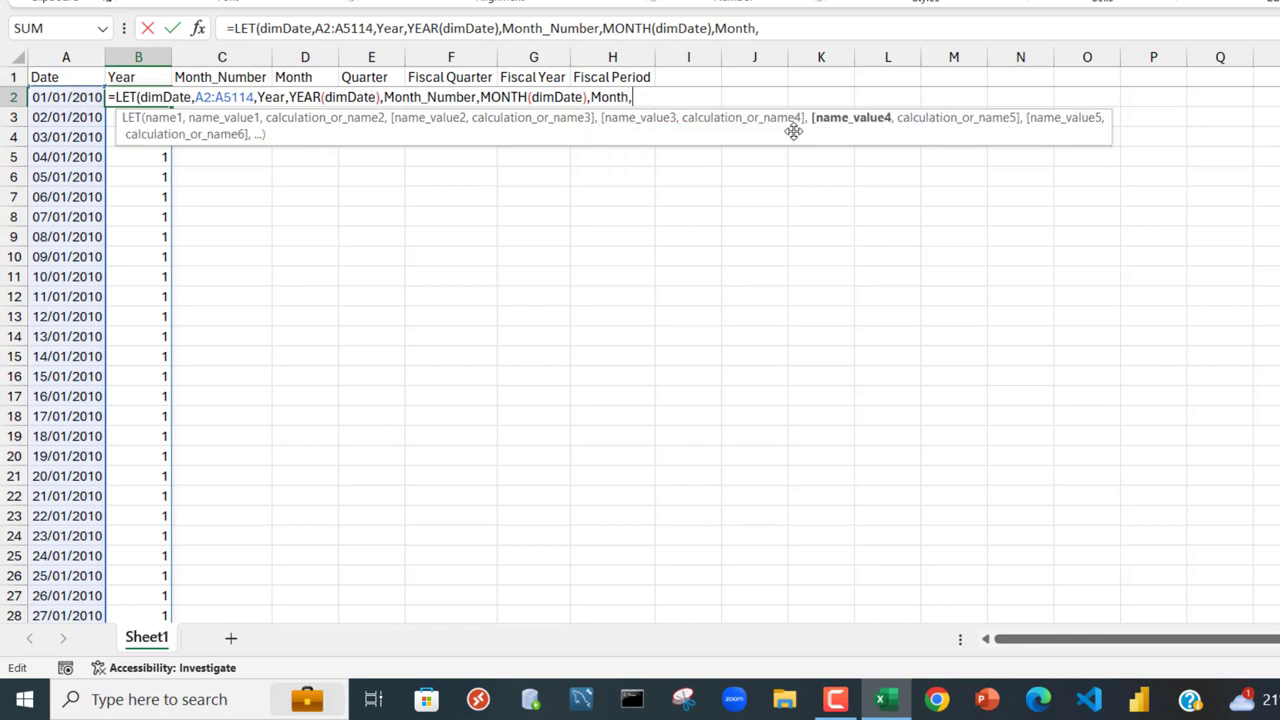
type("tex")
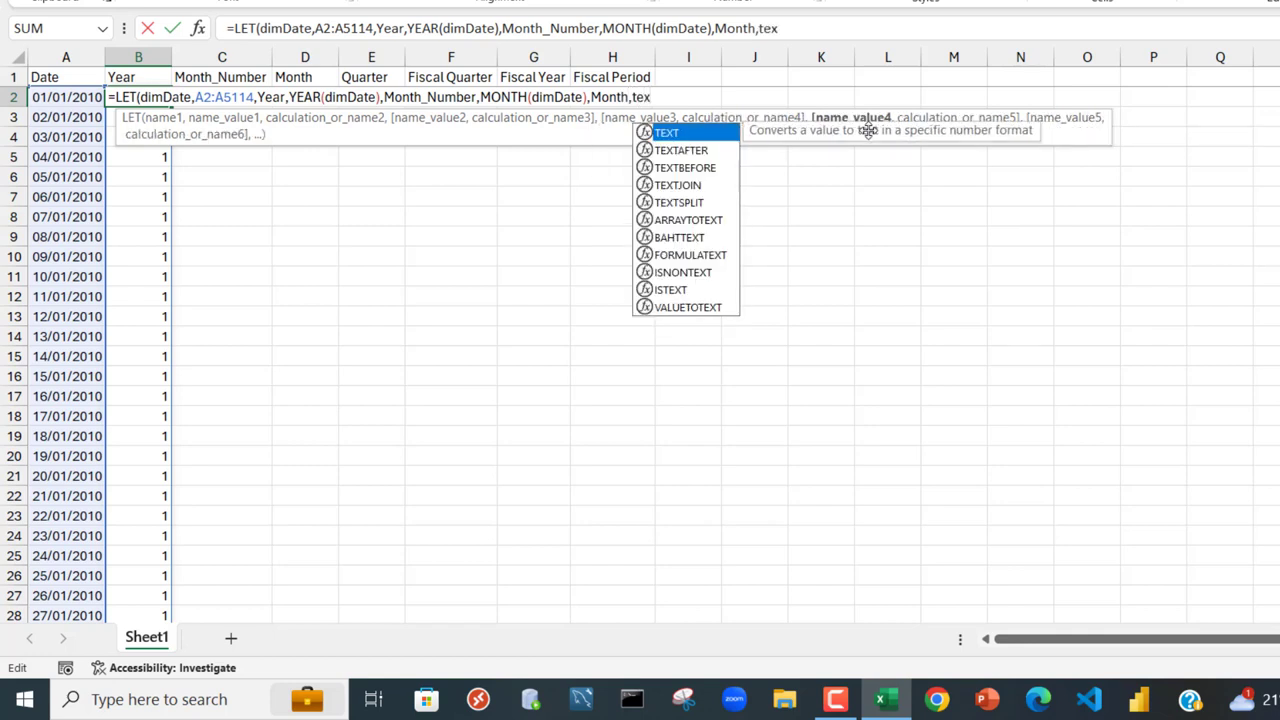
key("Tab")
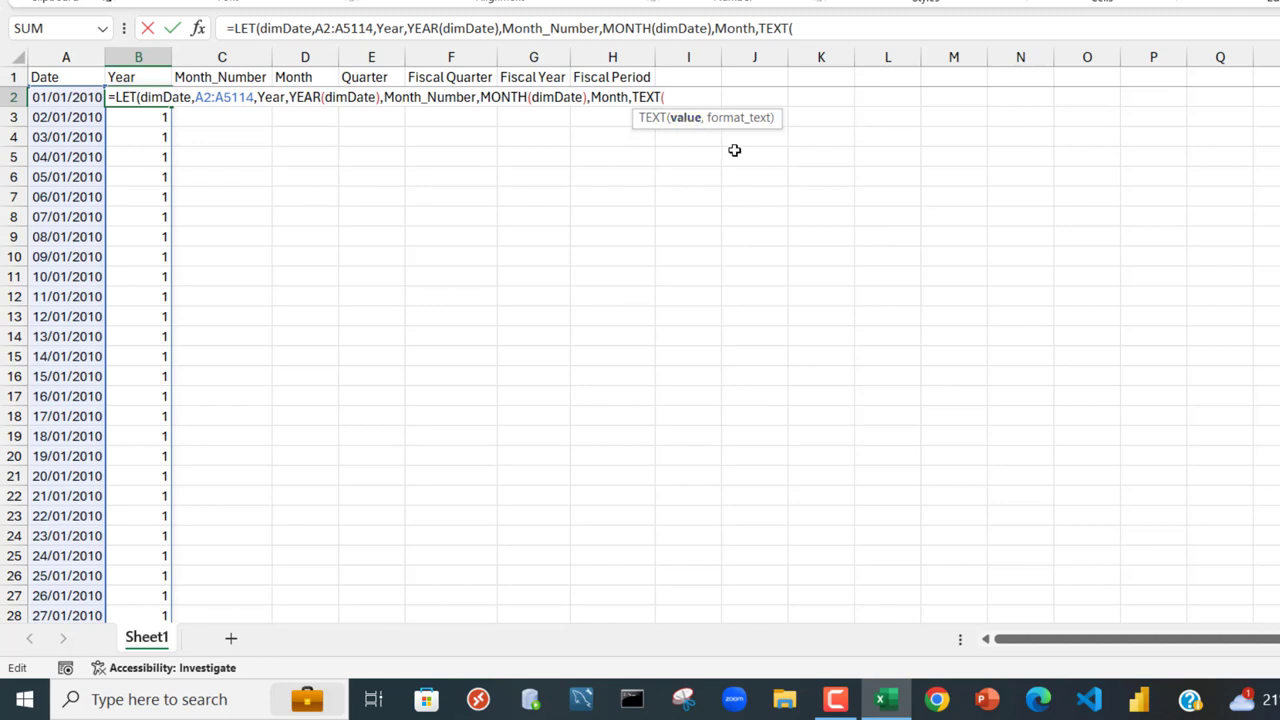
type("dimDate,")
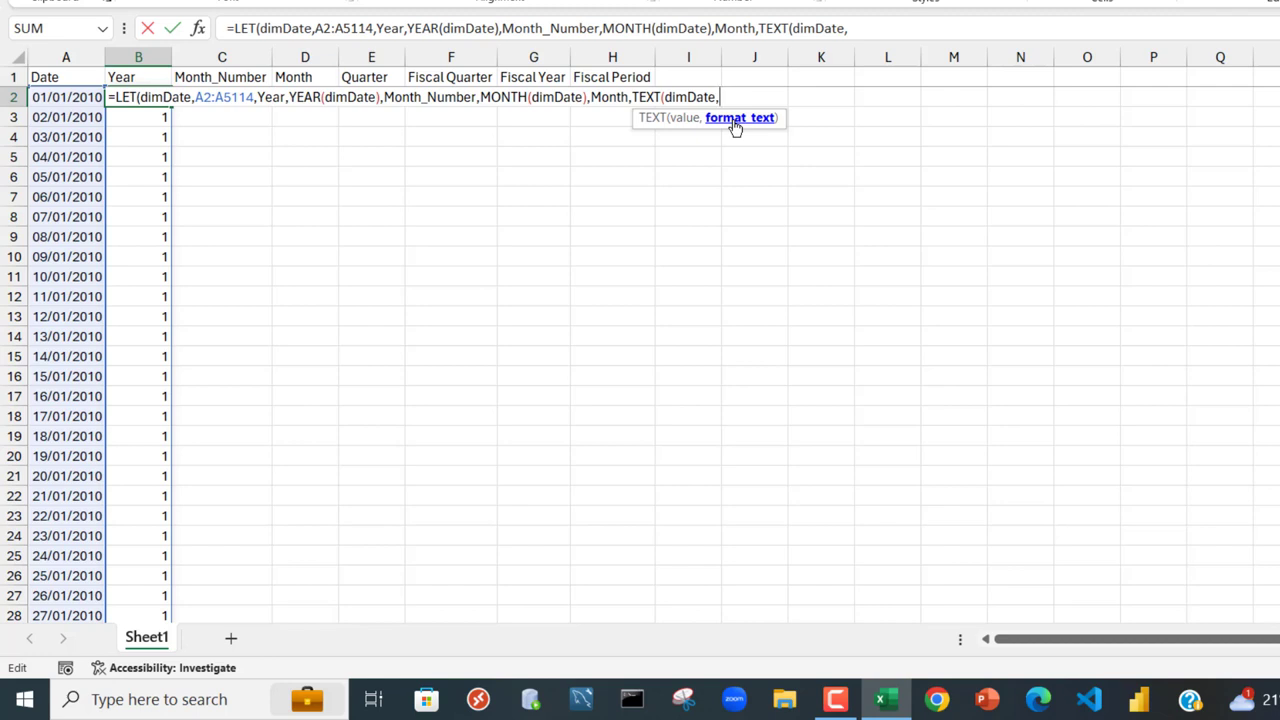
type("\"")
type("mmm\"")
type(")")
Return Month as the LET formula's result and enter the formula in B2.
type(",mon")
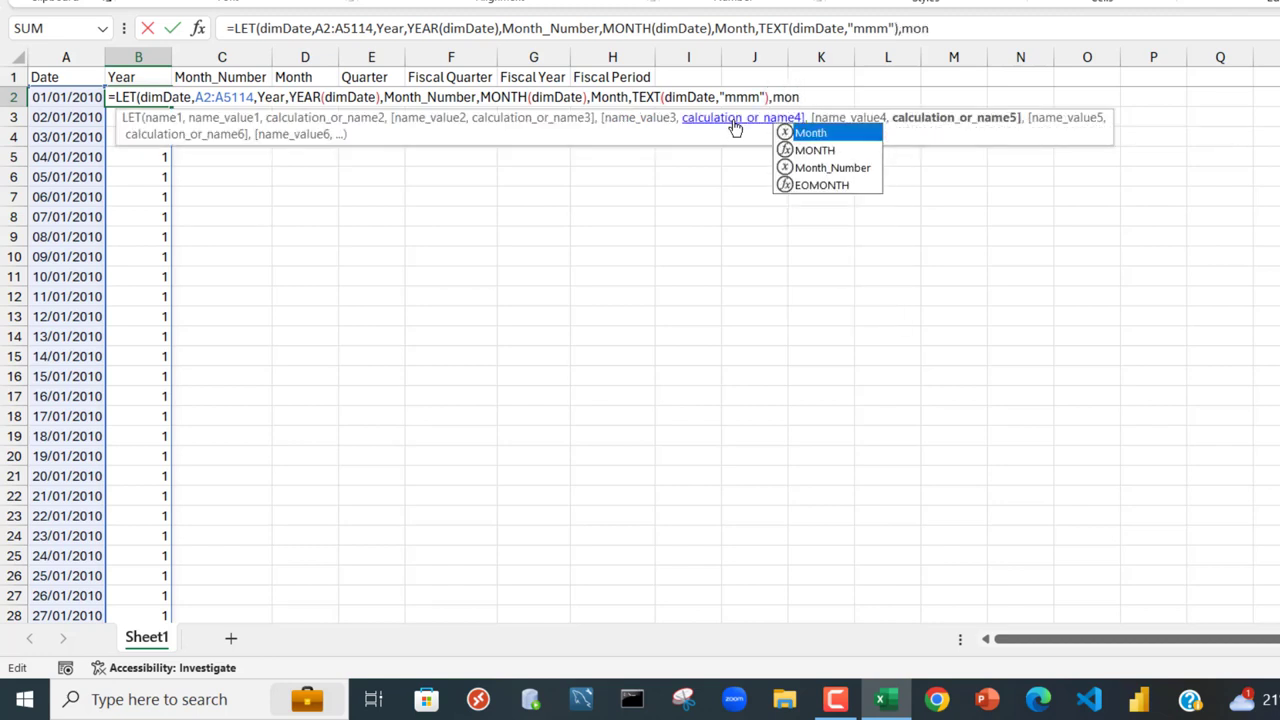
key("Tab")
type(")")
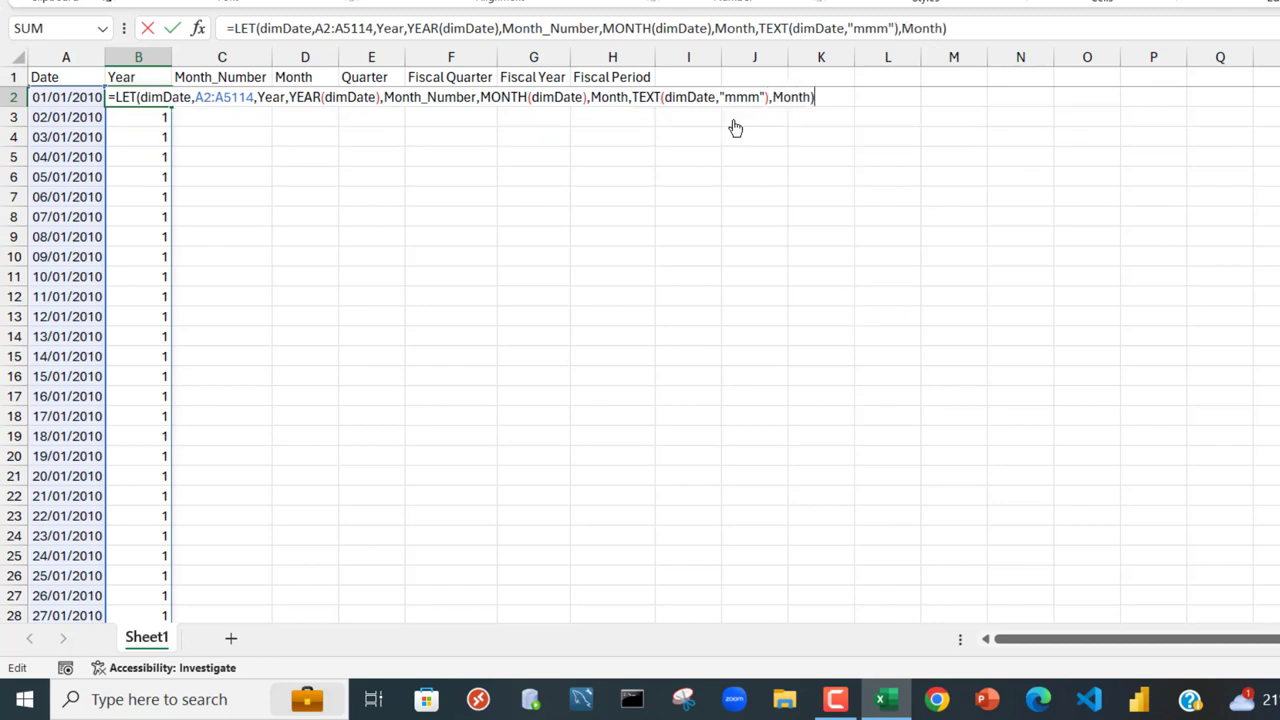
key("ctrl+Return")
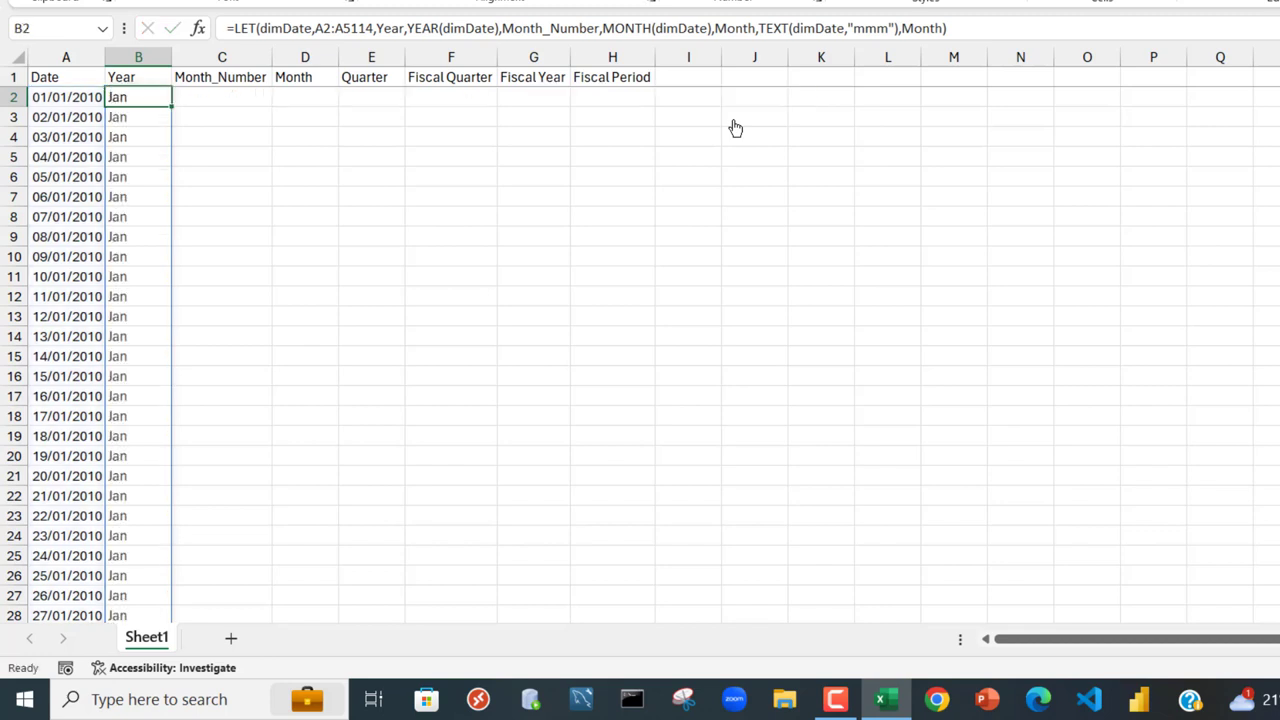
Replace the final Month result in B2's LET formula with the calculation ROUNDUP(Month_Number/3,0).
double_click(155, 100)
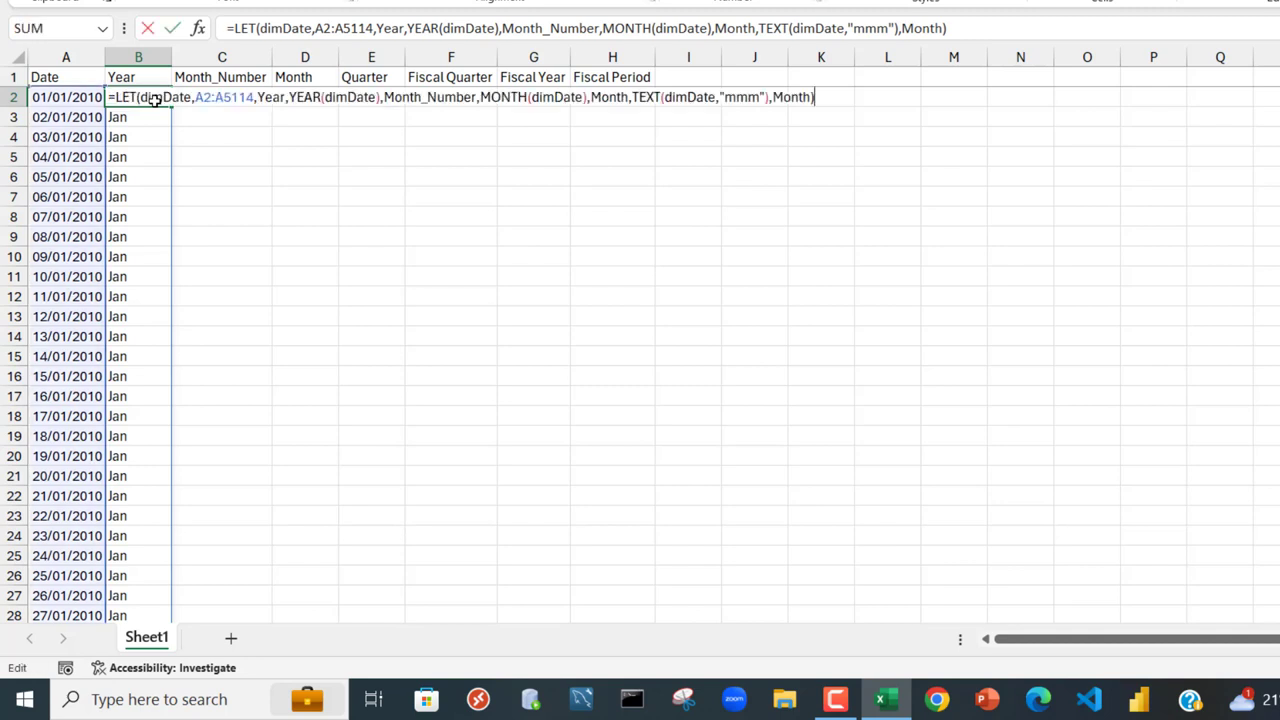
key("Delete")
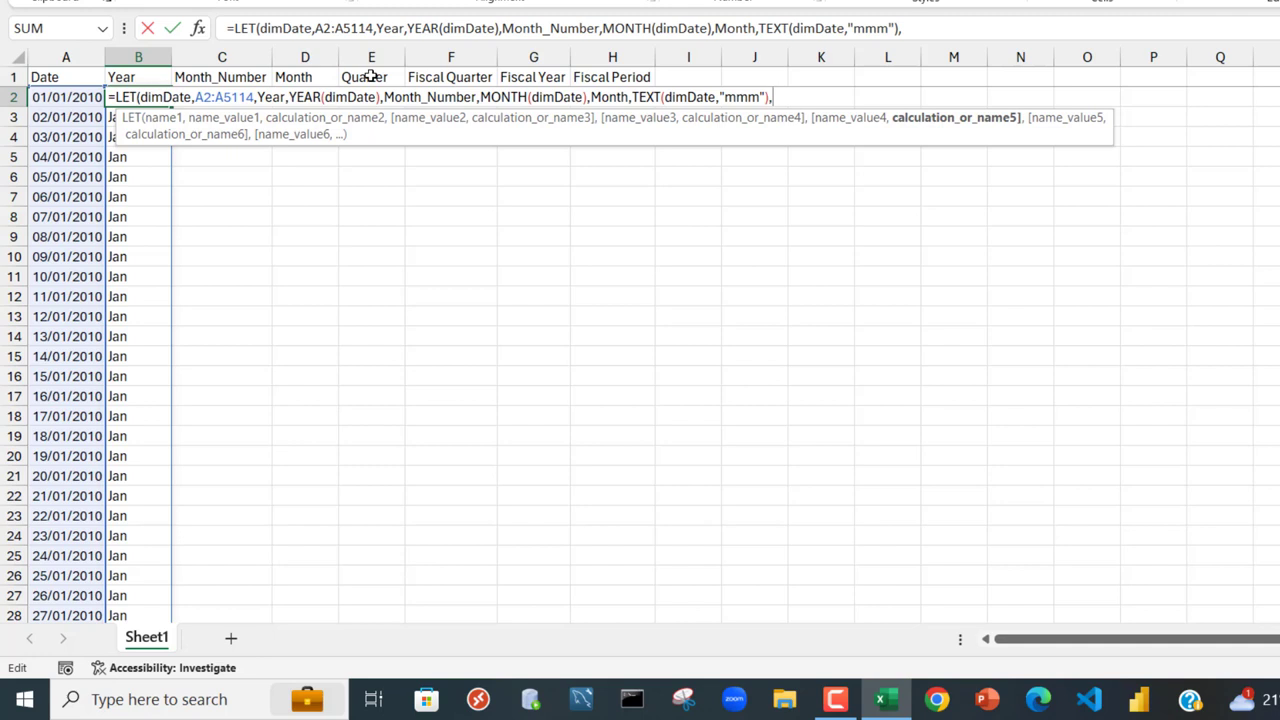
type("roun")
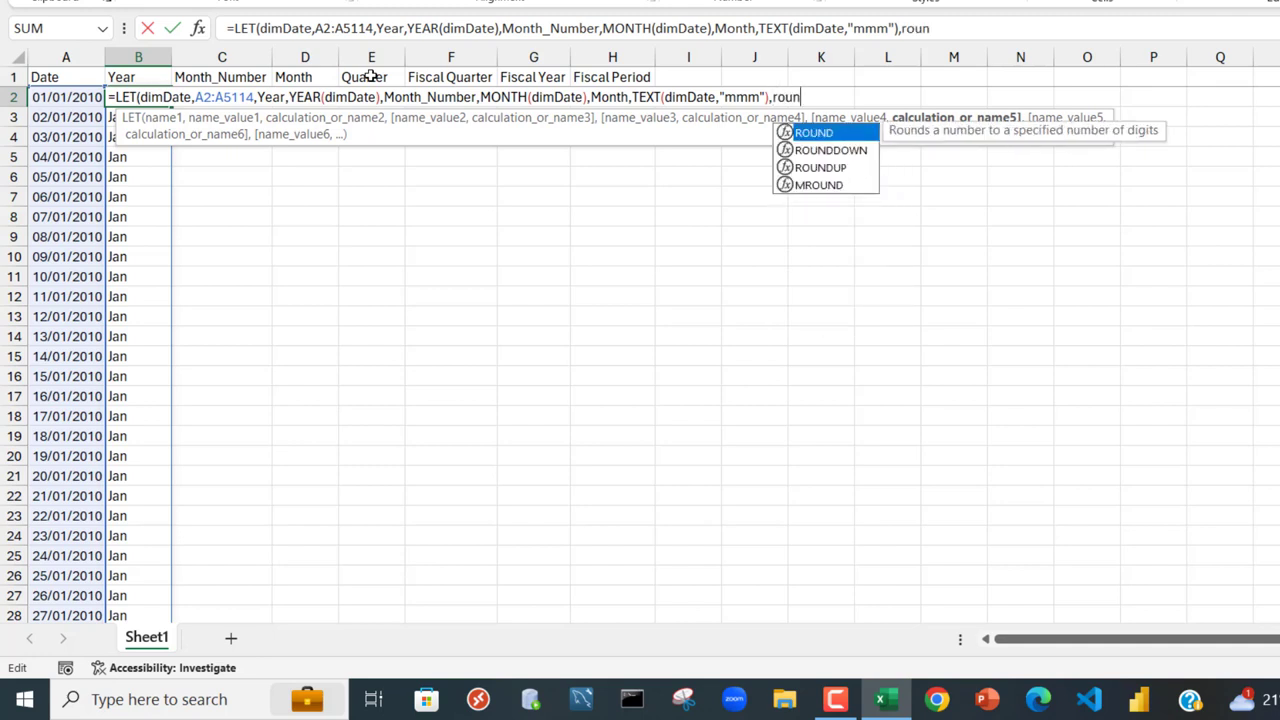
key("Down")
key("Down")
key("Tab")
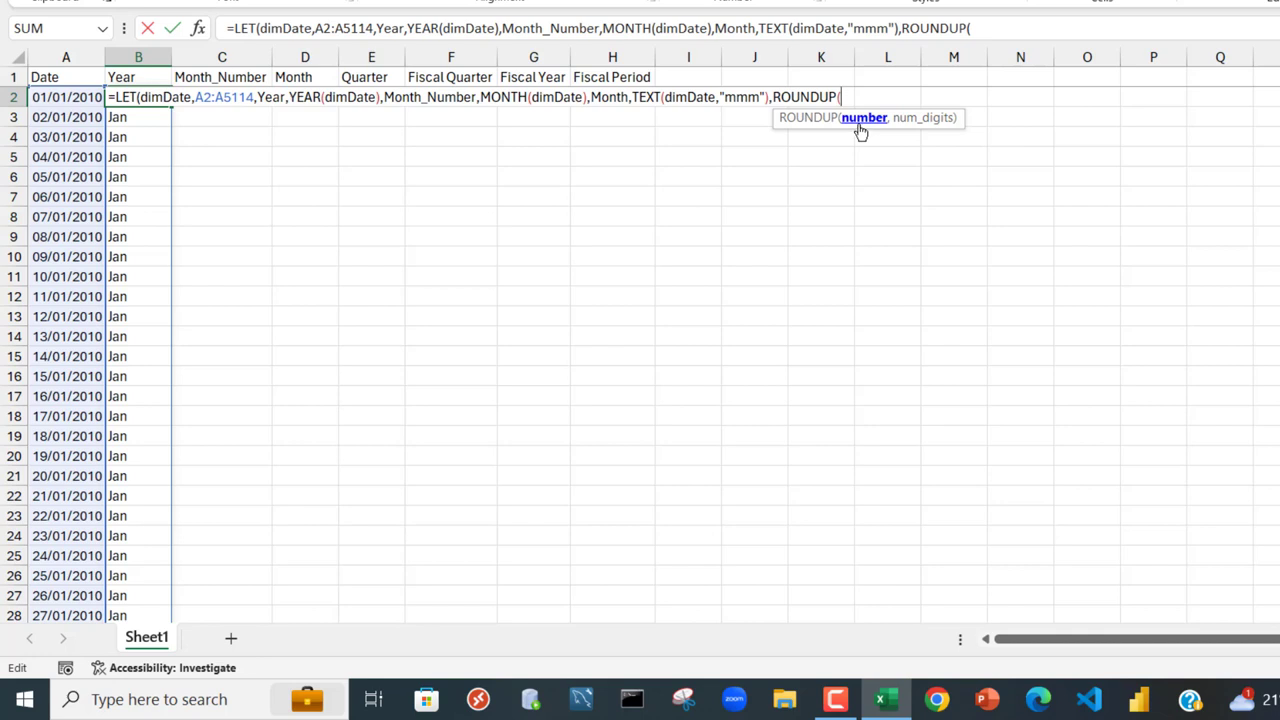
type("mon")
key("Down")
key("Down")
key("Tab")
type("/3,")
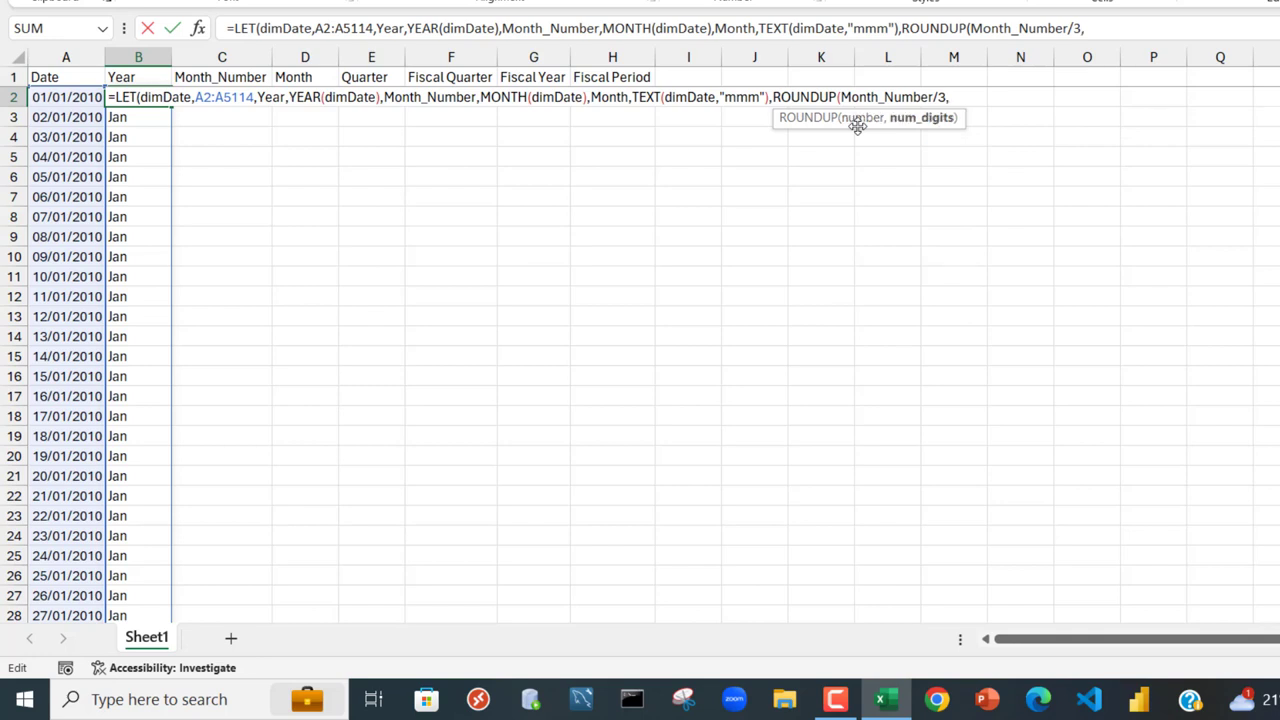
type("0")
type("),")
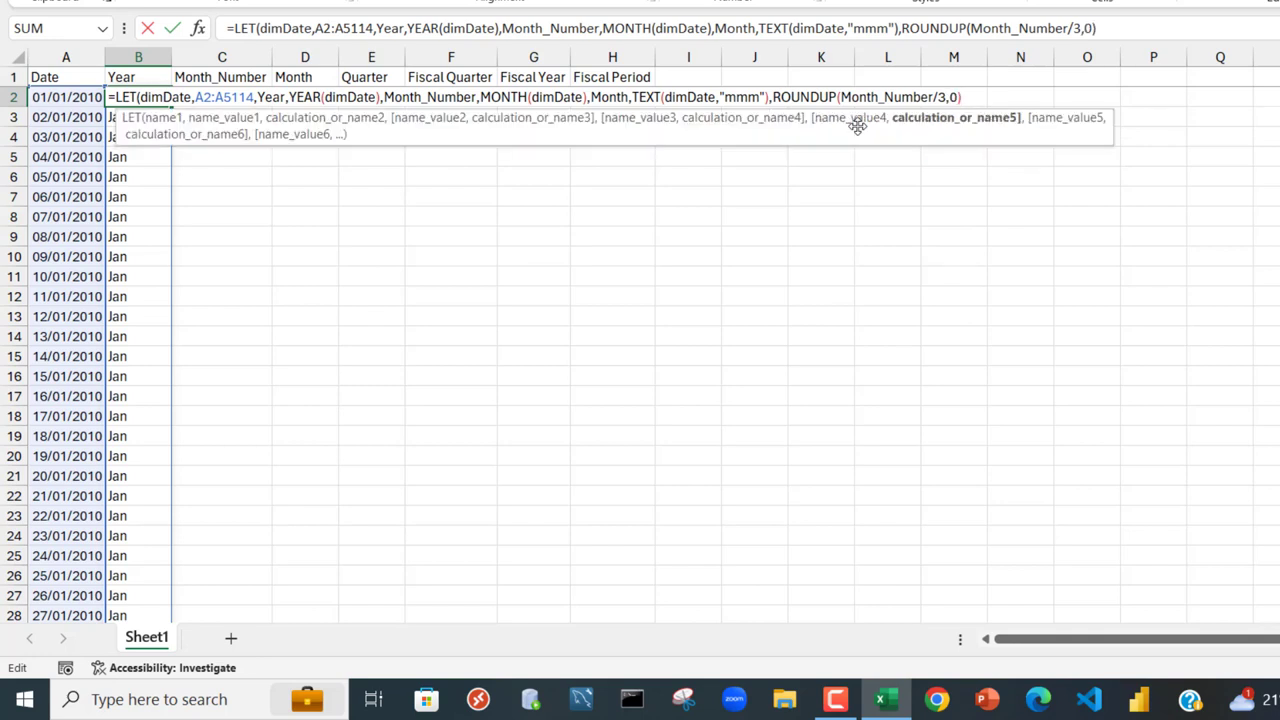
Name the ROUNDUP calculation Quarter, return Quarter as the LET formula's result and enter the formula in B2.
left_click(773, 97)
type("Quarter,")
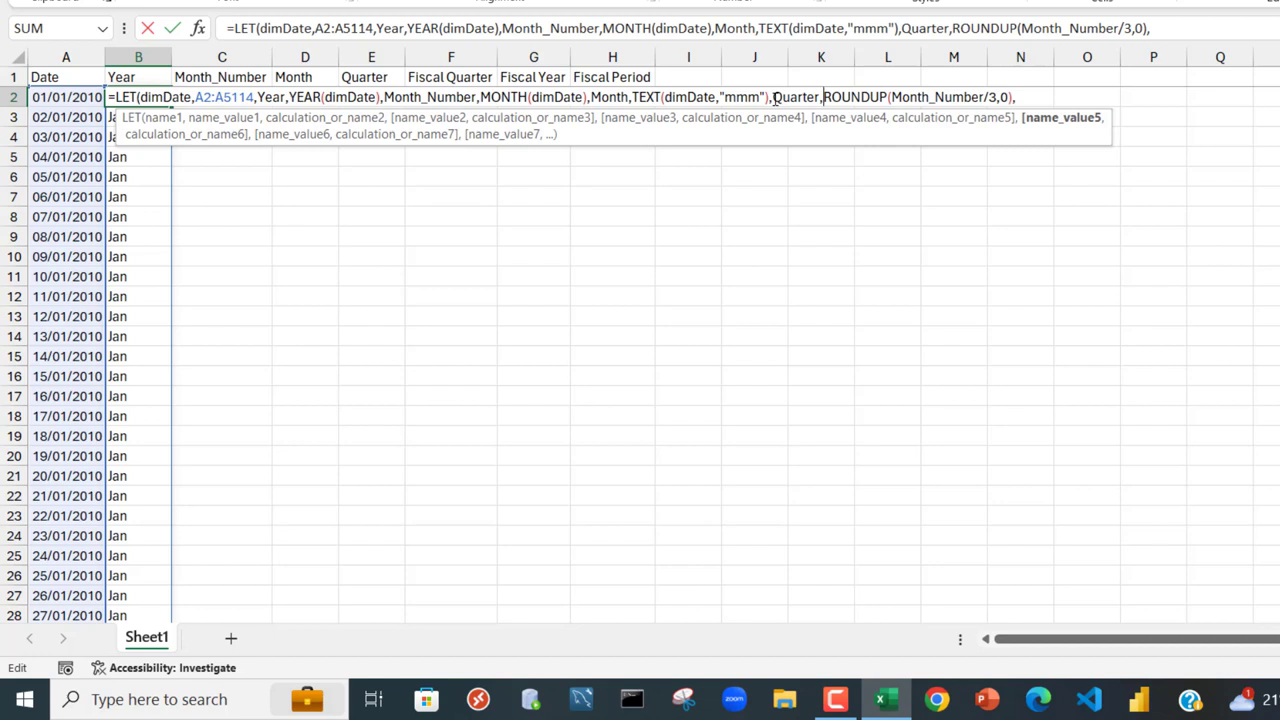
left_click(1031, 97)
type("qua")
key("Tab")
type(")")
key("Return")
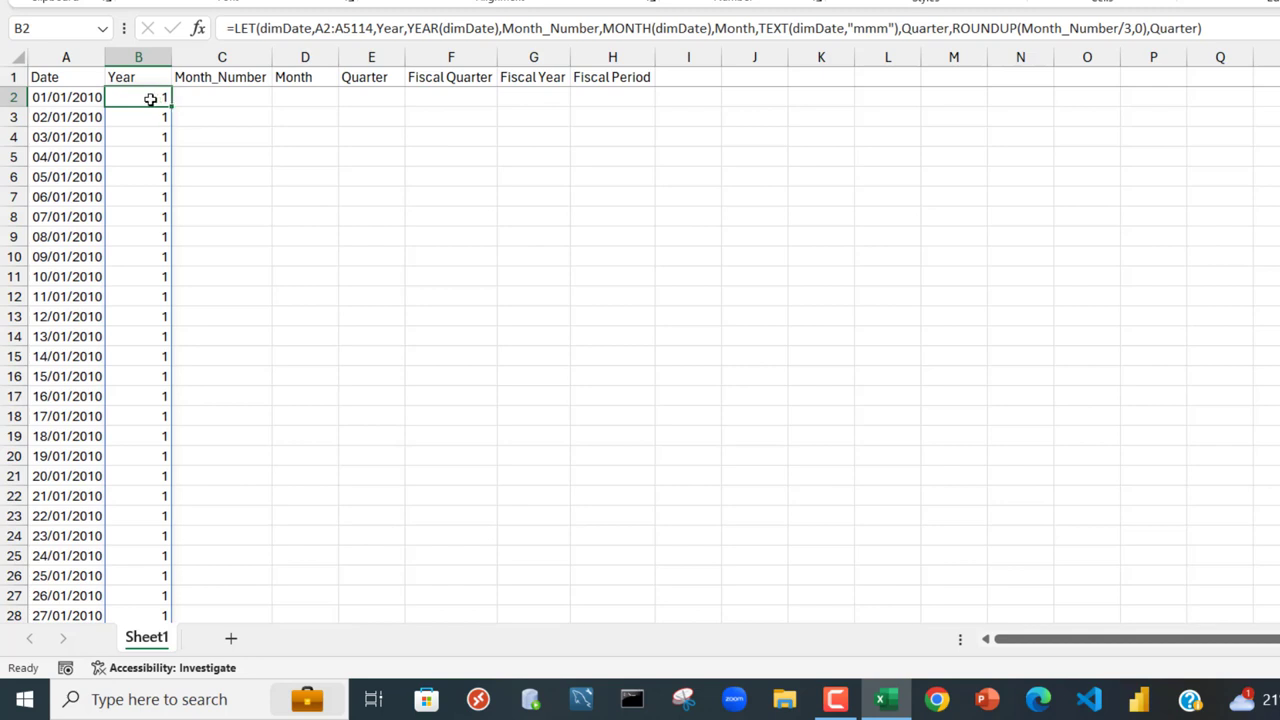
Examine the spilled quarter values down column B against the dates, especially where March changes to April 2010.
key("Down")
key("Down")
key("Down")
key("Down")
key("Down")
key("Down")
key("Down")
key("Down")
key("Down")
key("Down")
key("Down")
key("Down")
key("Down")
key("Down")
key("Down")
key("Down")
key("Down")
key("Down")
key("Down")
key("Down")
key("Down")
key("Down")
key("Down")
key("Down")
key("Down")
key("Down")
key("Down")
key("Down")
key("Down")
key("Down")
key("Down")
key("Down")
key("Down")
key("Down")
key("Down")
key("Down")
key("Down")
key("Down")
key("Down")
key("Down")
key("Up")
key("Up")
key("Up")
key("Up")
key("Up")
key("Up")
key("Up")
key("Up")
key("Up")
key("Up")
key("Up")
key("Up")
key("Up")
key("Up")
key("Up")
key("Up")
key("Up")
key("Up")
key("Up")
key("Up")
key("Up")
key("Up")
key("Up")
key("Up")
key("Up")
key("Up")
key("Up")
key("Up")
key("Up")
key("Up")
key("Up")
key("Up")
key("Up")
key("Down")
key("Down")
key("Down")
key("Down")
key("Down")
key("Down")
key("Down")
key("Down")
key("Down")
key("Down")
key("Down")
key("Down")
key("Down")
key("Down")
key("Down")
key("Down")
key("Down")
key("Down")
key("Down")
key("Down")
key("Down")
key("Down")
key("Down")
key("Down")
key("Down")
key("Down")
key("Down")
key("Down")
key("Down")
key("Down")
key("Down")
key("Down")
key("Down")
key("Down")
key("Down")
key("Down")
key("Down")
key("Down")
key("Down")
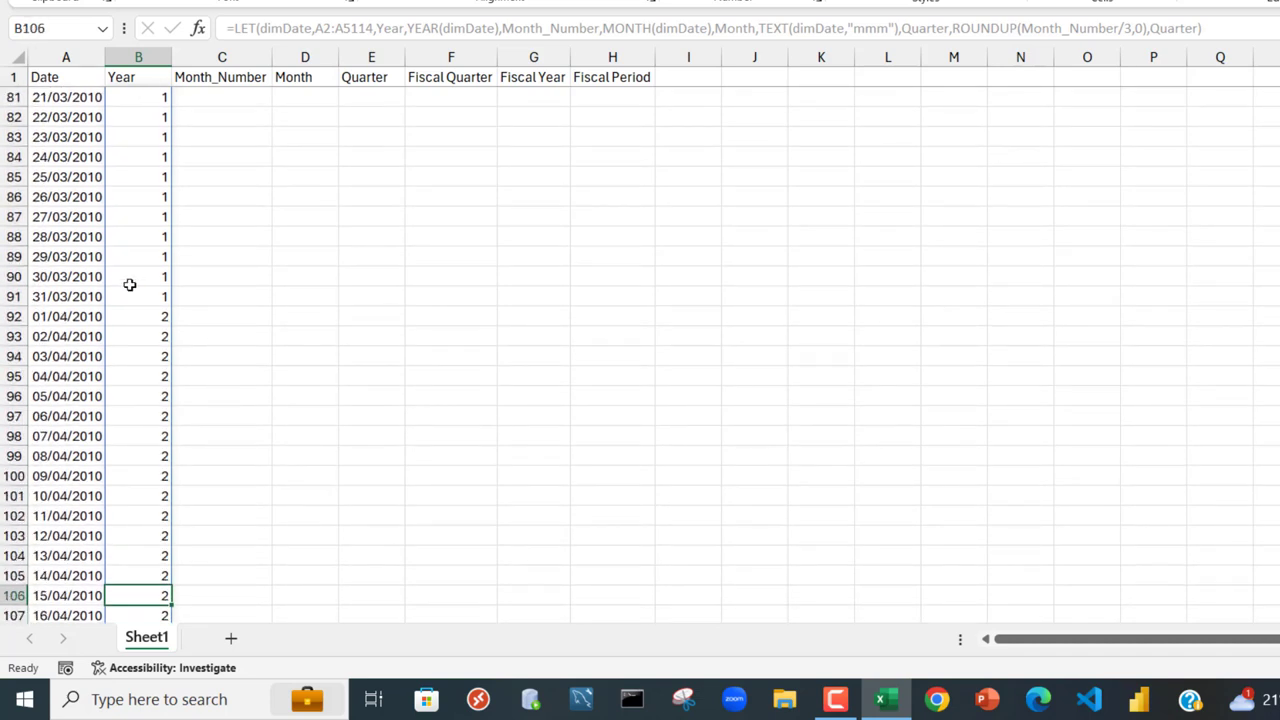
left_click(148, 316)
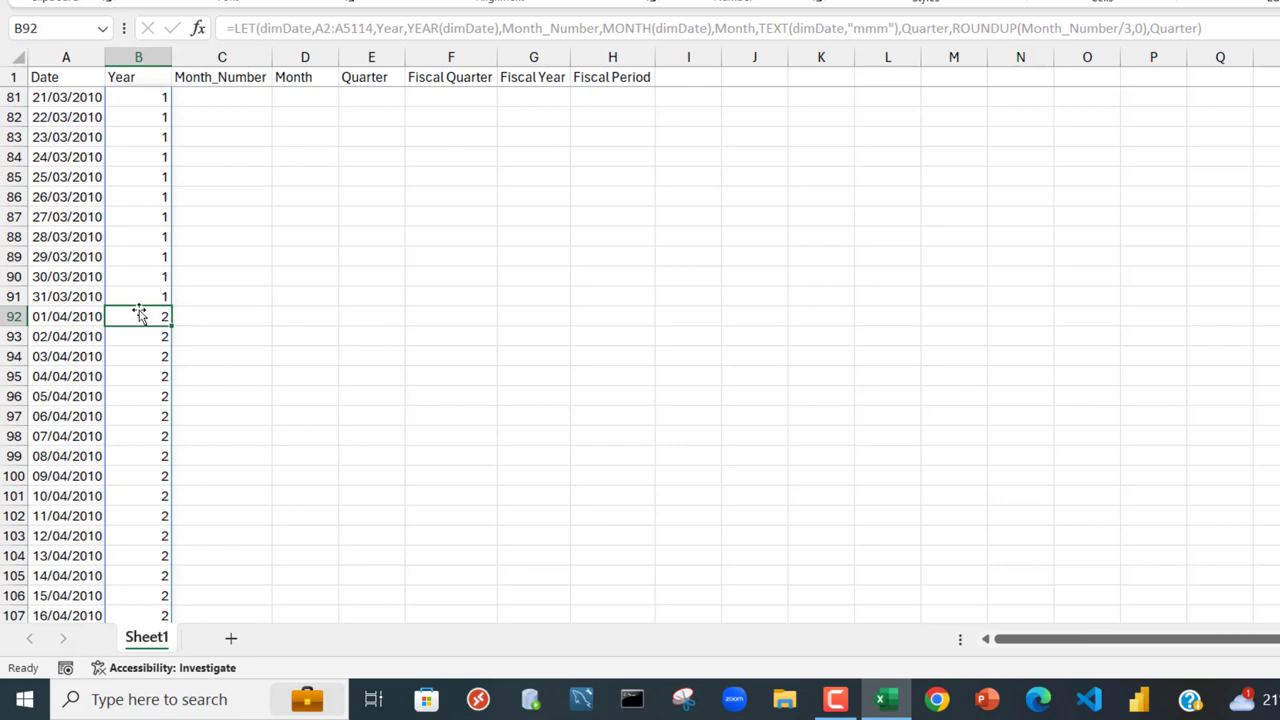
Replace the final Quarter result in B2's LET formula with a new variable name, FiscalQuarter.
key("ctrl+Up")
key("Right")
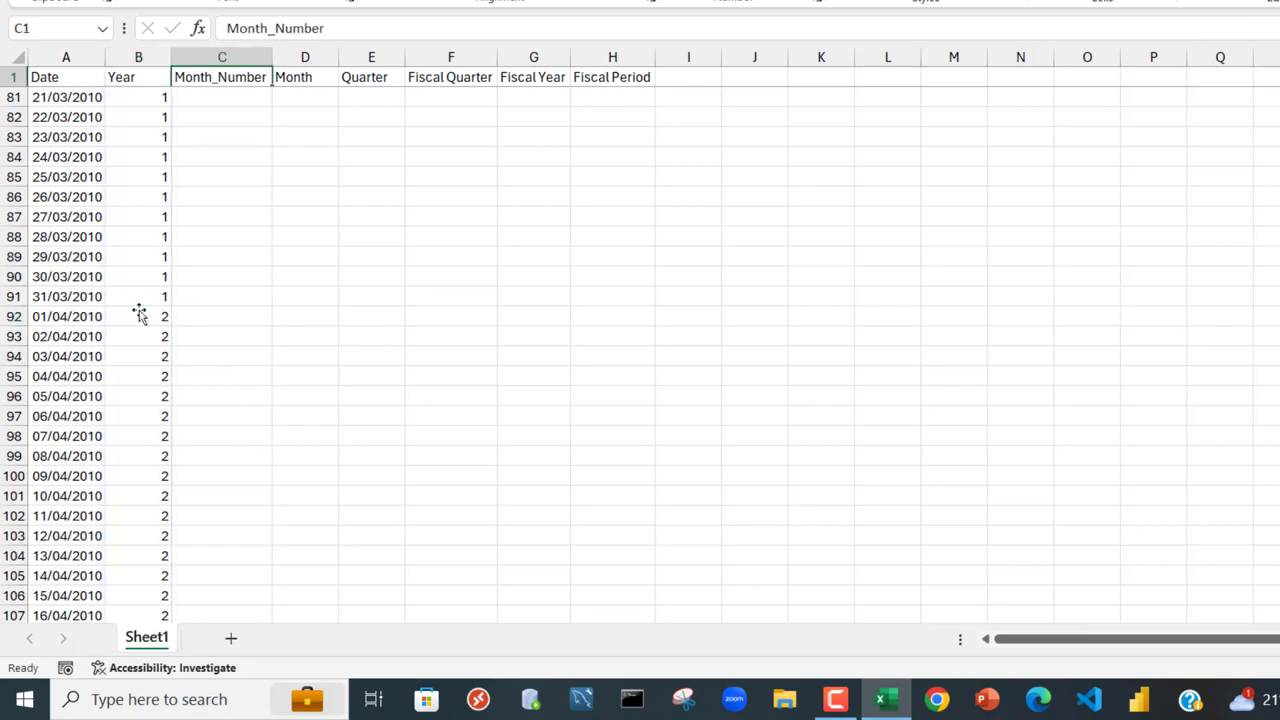
key("Down")
key("Left")
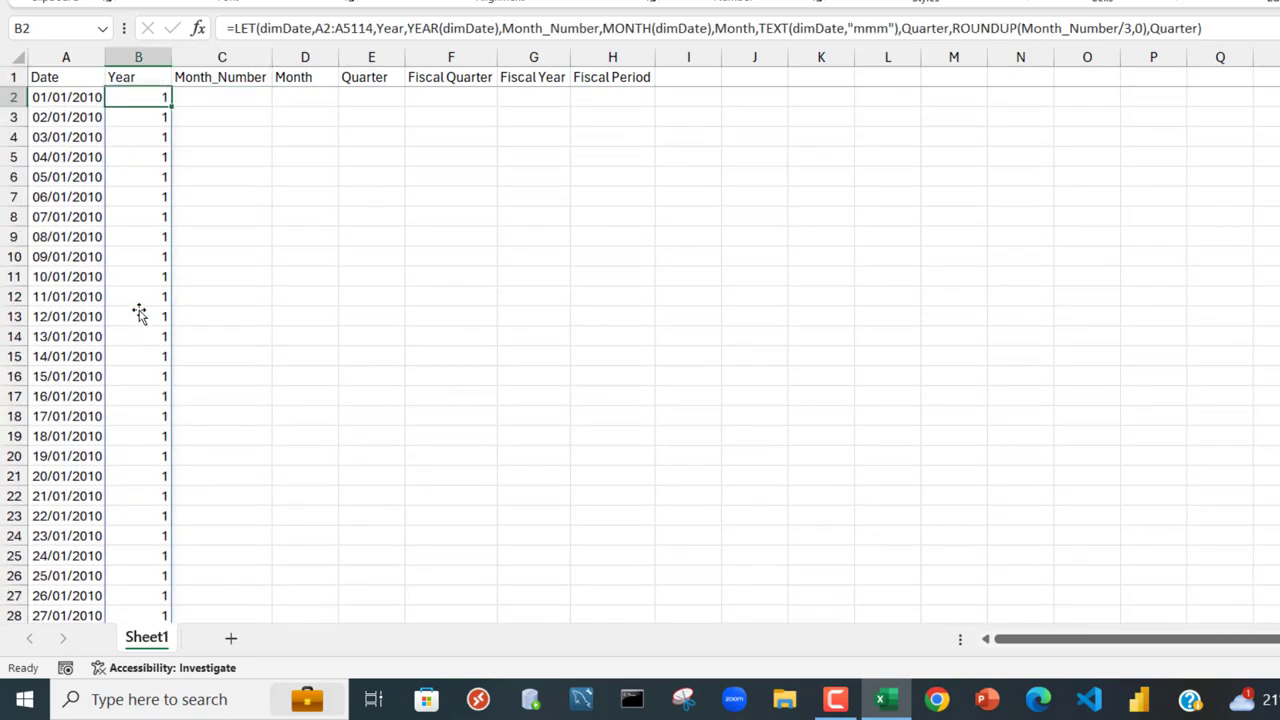
key("F2")
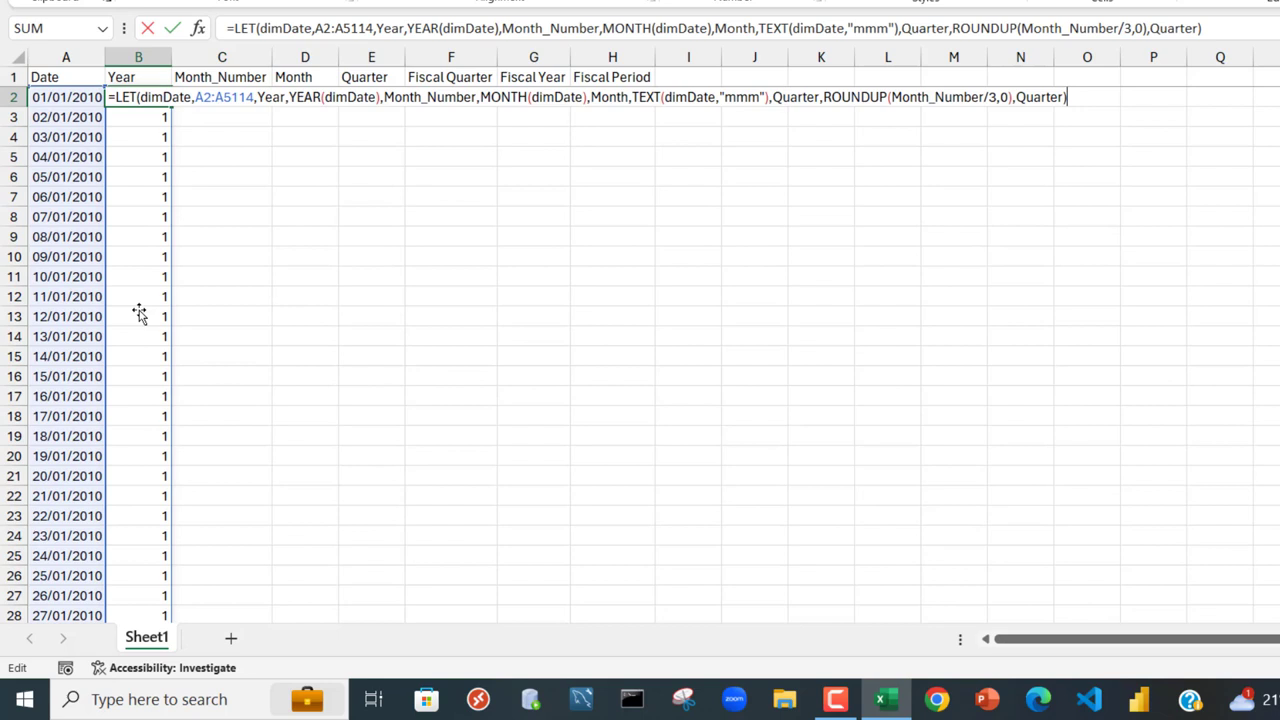
double_click(1044, 96)
key("BackSpace")
key("Delete")
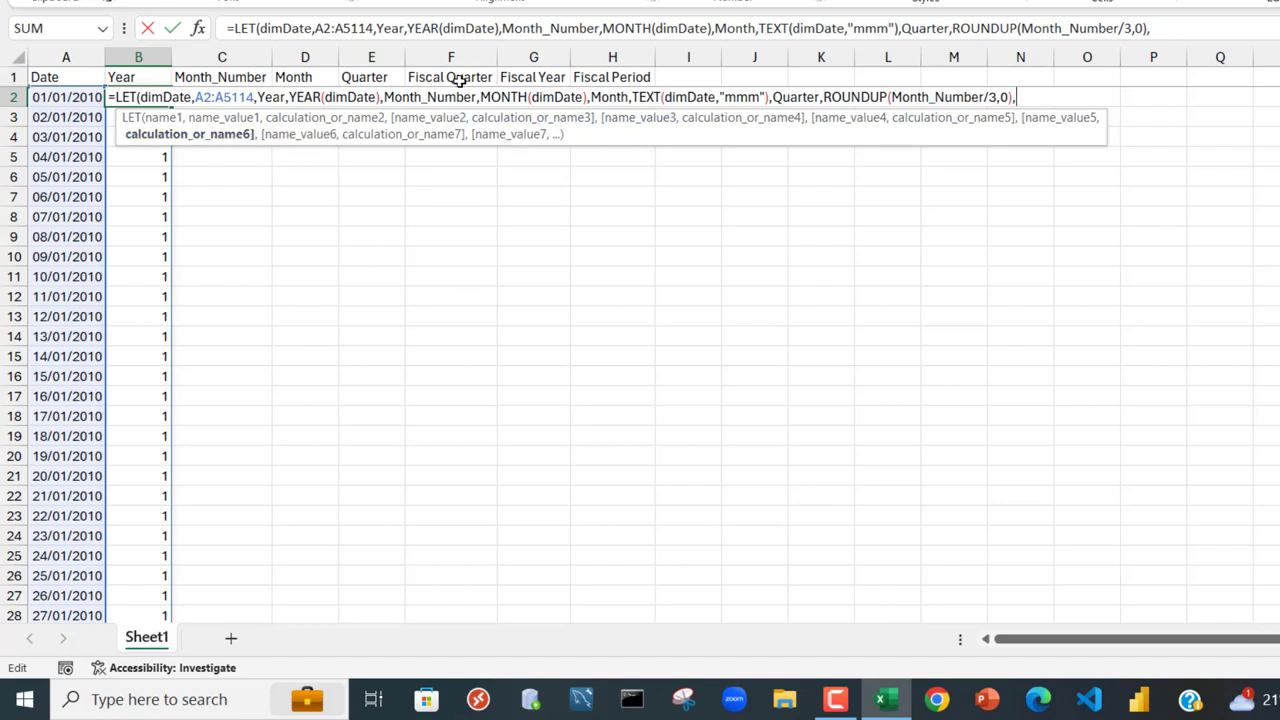
type("F")
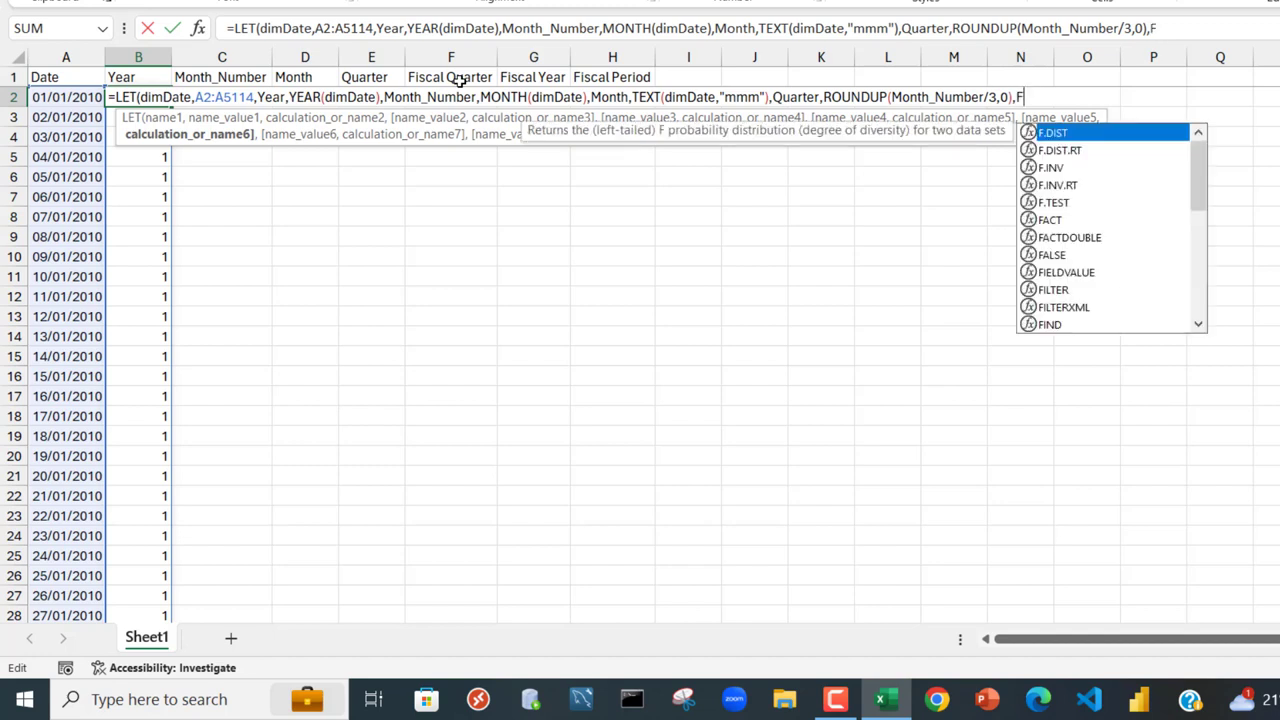
type("iscalQ")
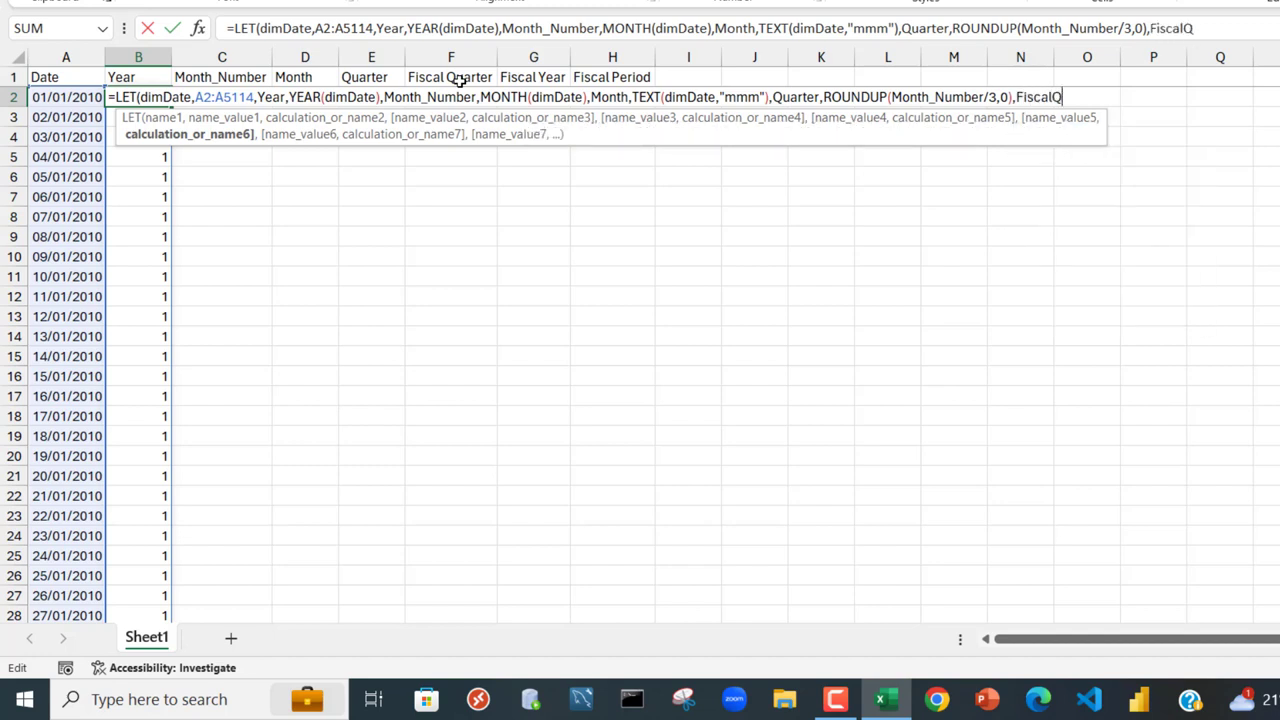
type("uarter,")
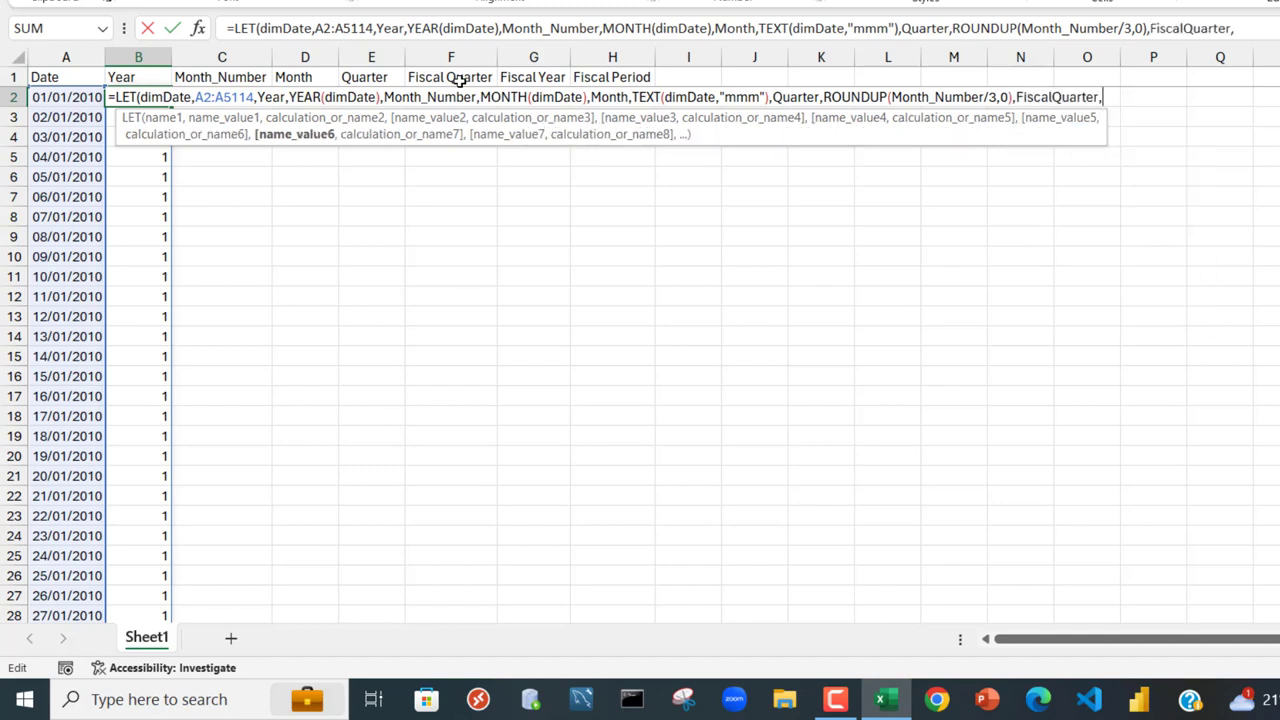
Define FiscalQuarter in B2's formula as IF(Quarter=1,4,Quarter-1).
type("IF(")
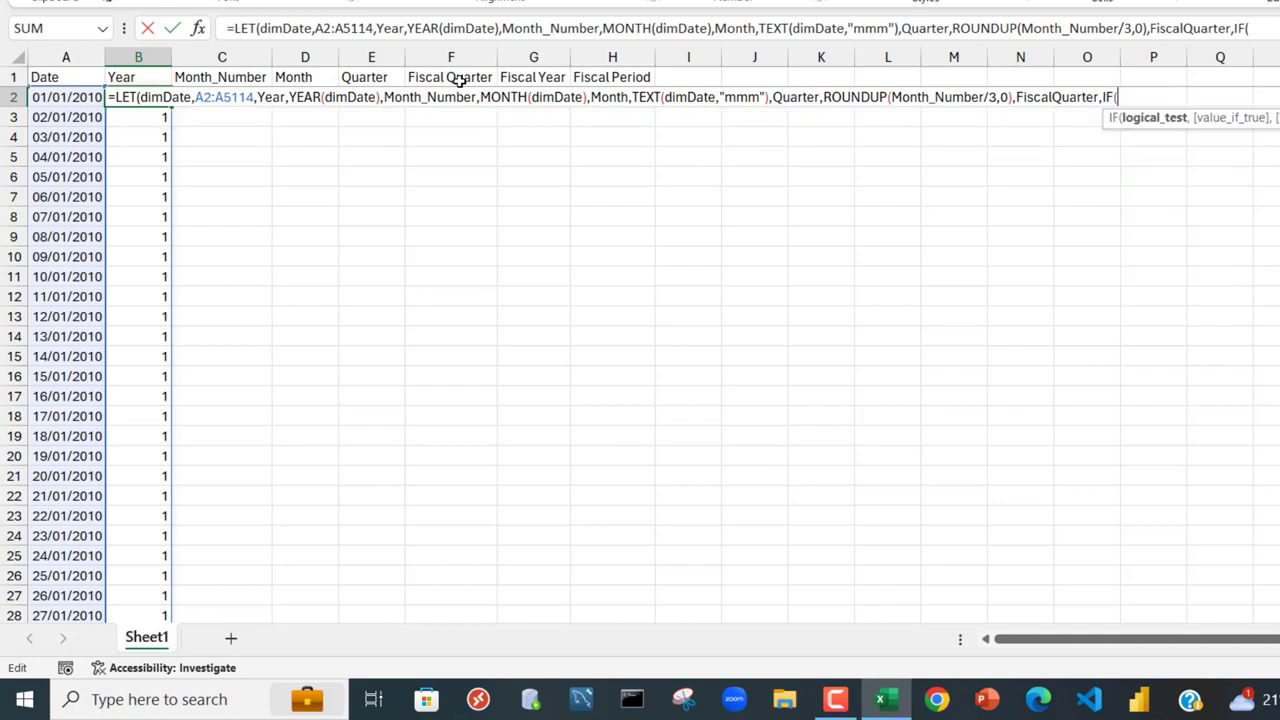
type("qu")
key("Tab")
type("=1,4")
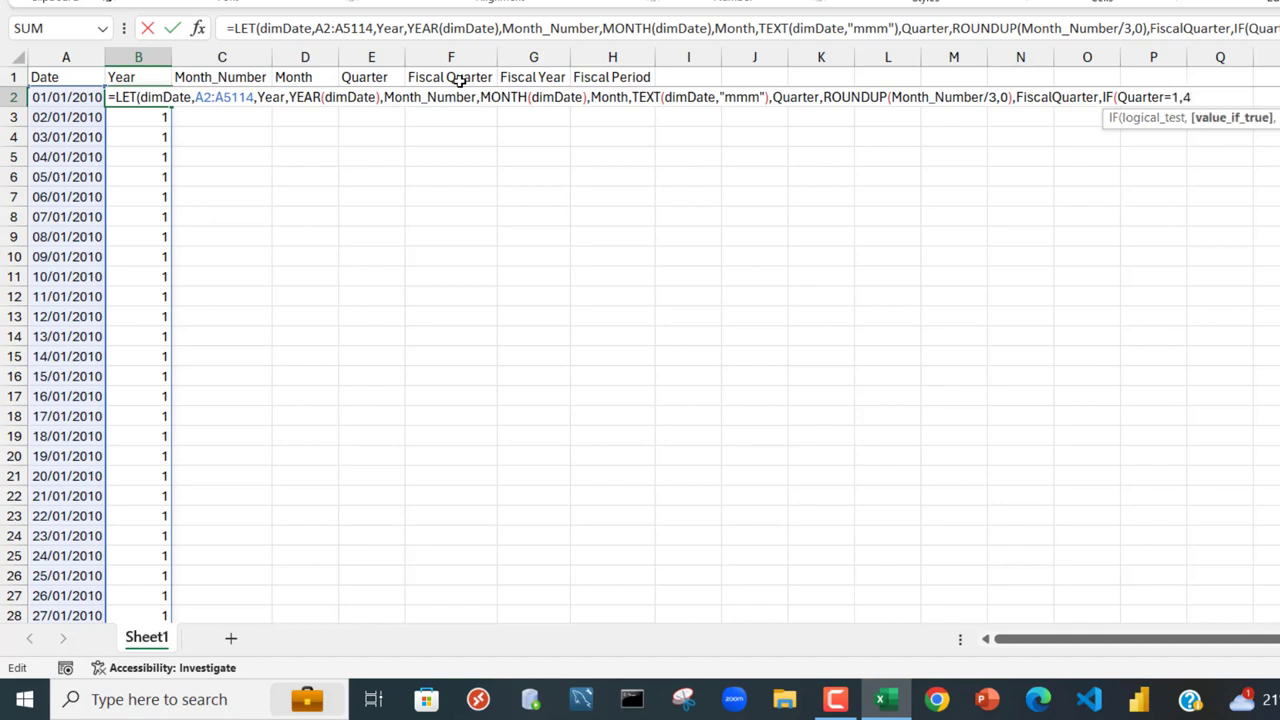
type(",")
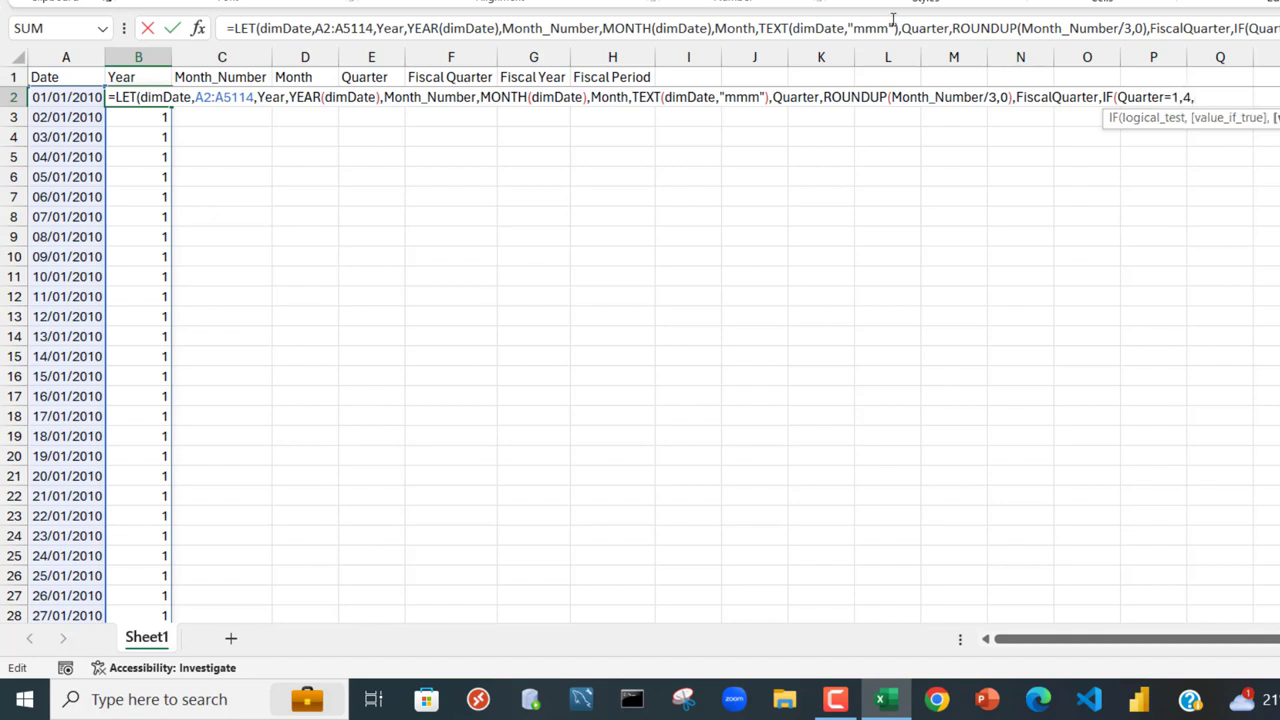
type("qua")
key("Tab")
type("-1)")
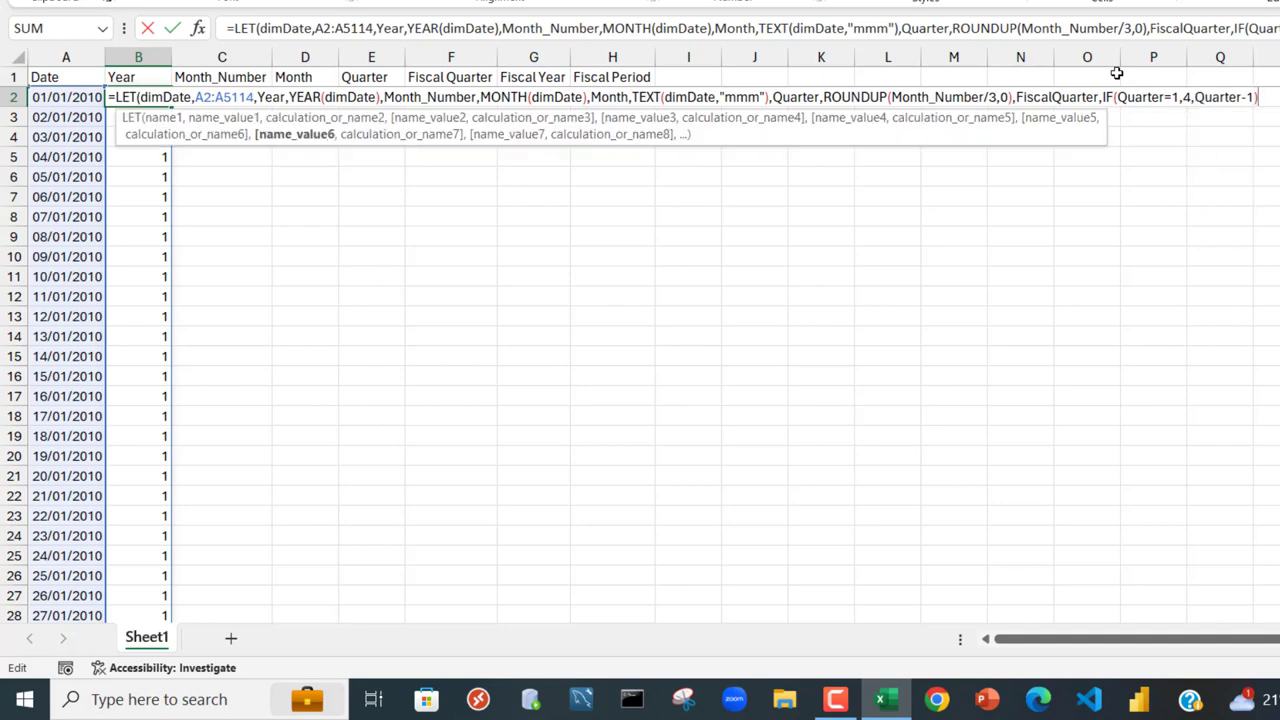
Return FiscalQuarter as the LET formula's result and enter the formula in B2.
type(",fis")
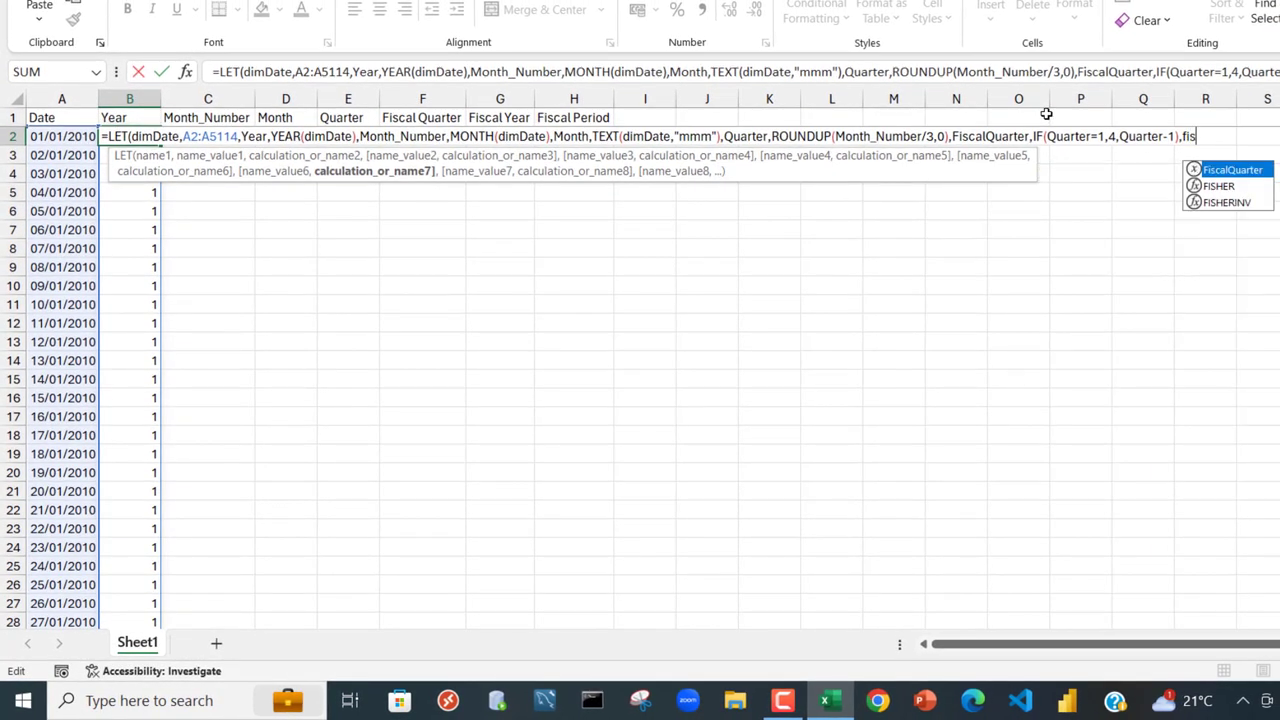
key("Tab")
type(")")
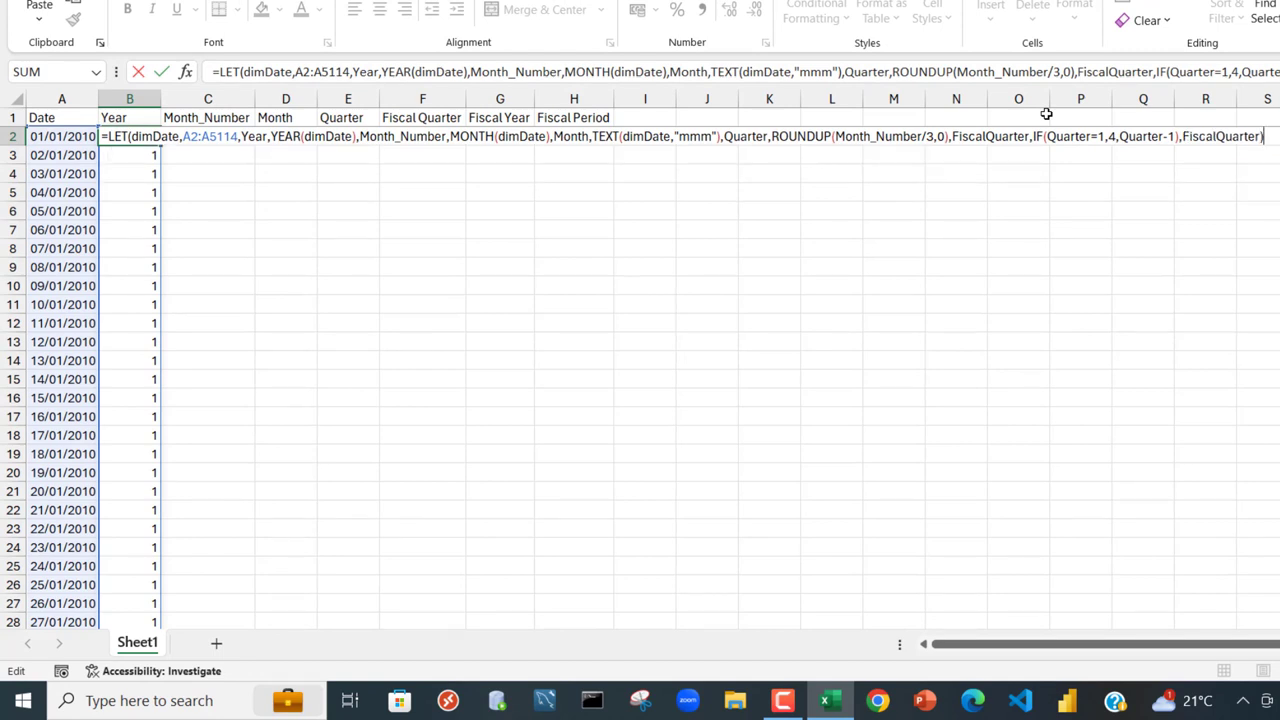
key("ctrl+Return")
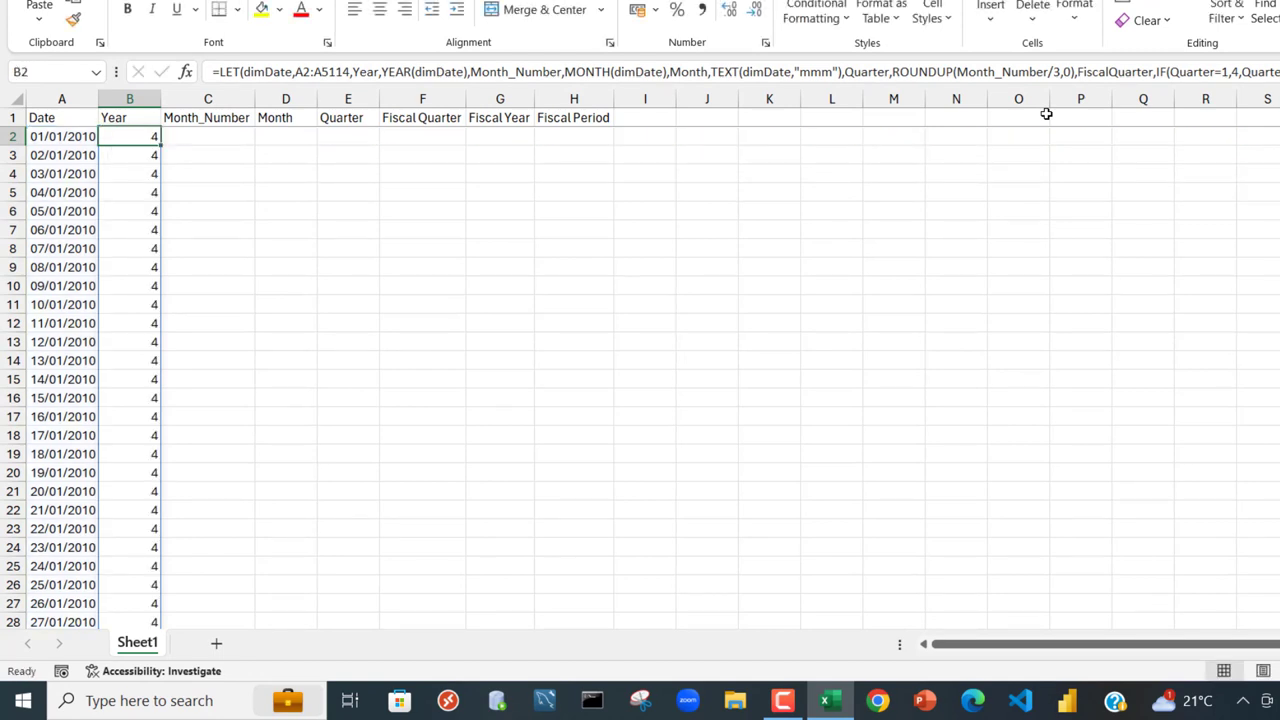
Replace the final FiscalQuarter result in B2's LET formula with a new variable name, FiscalYear.
double_click(146, 137)
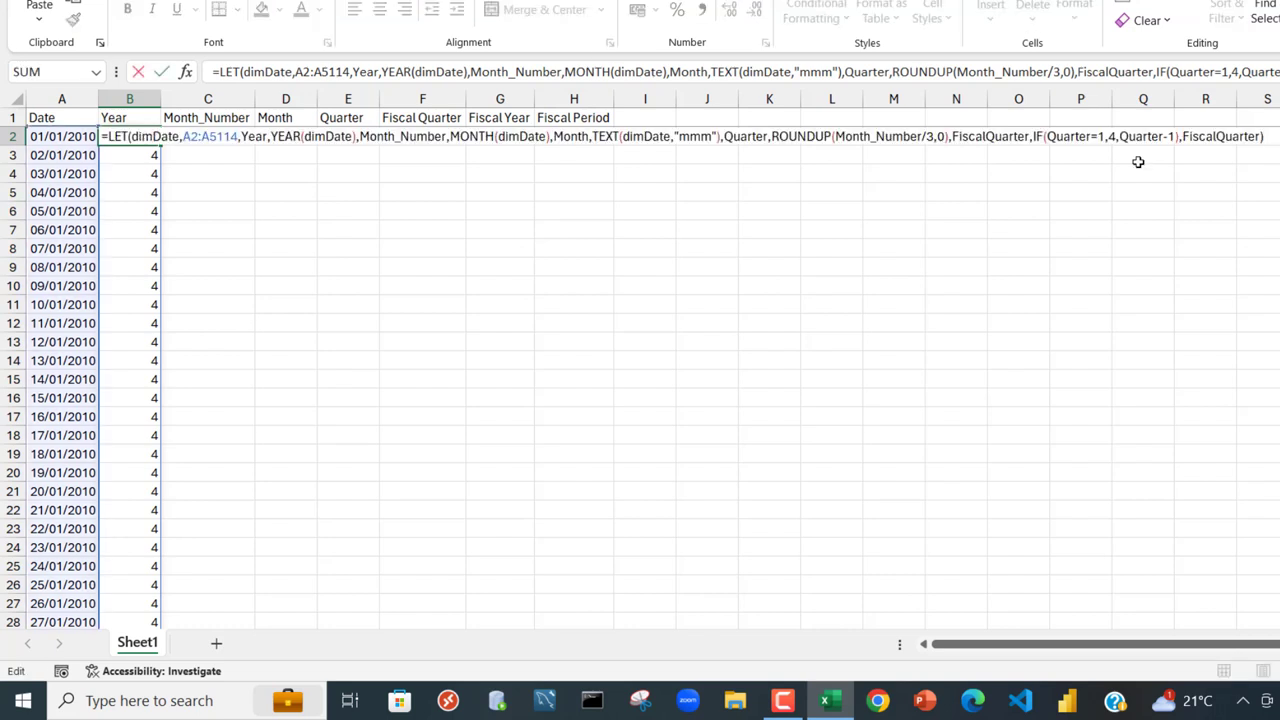
double_click(1228, 137)
key("Delete")
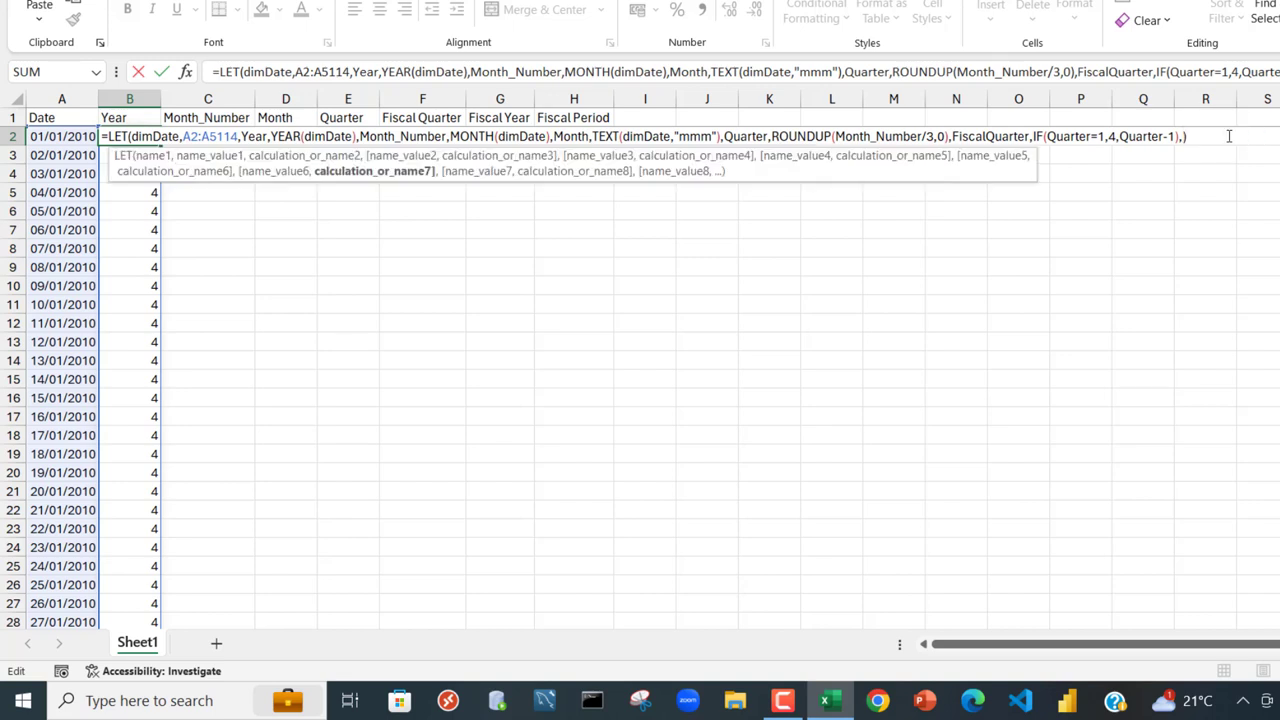
type("FiscalY")
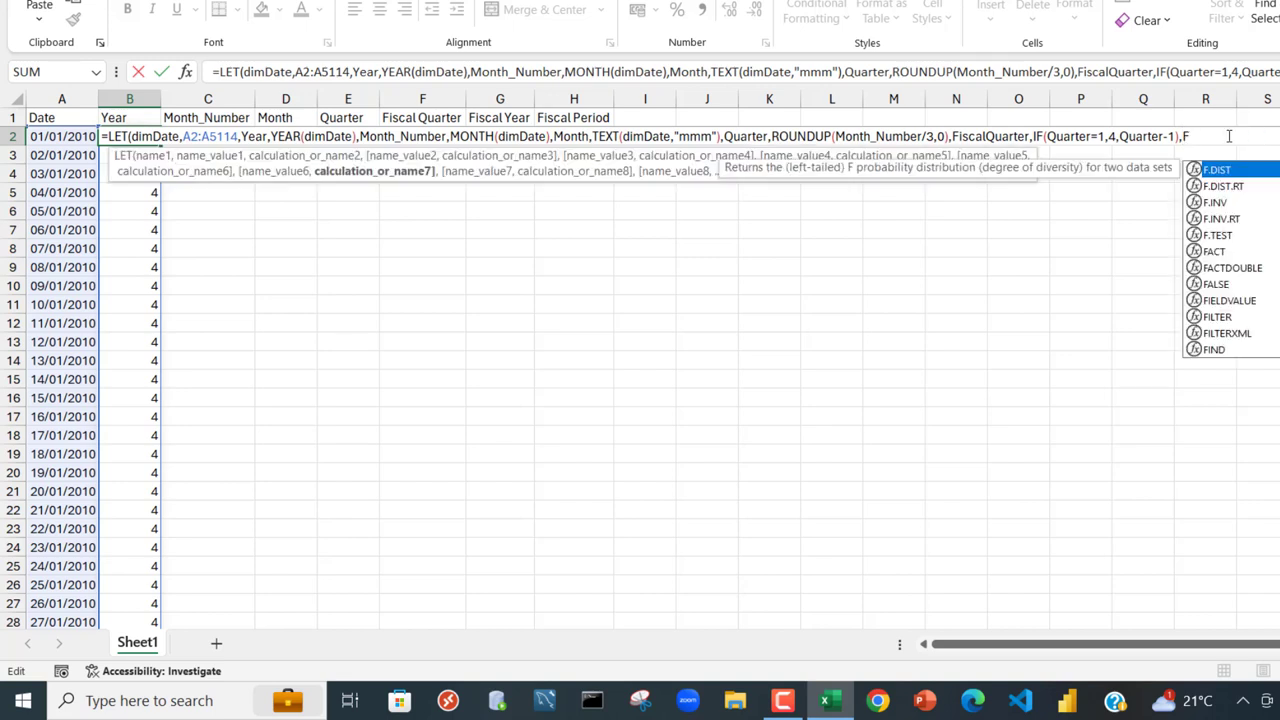
type("ear,")
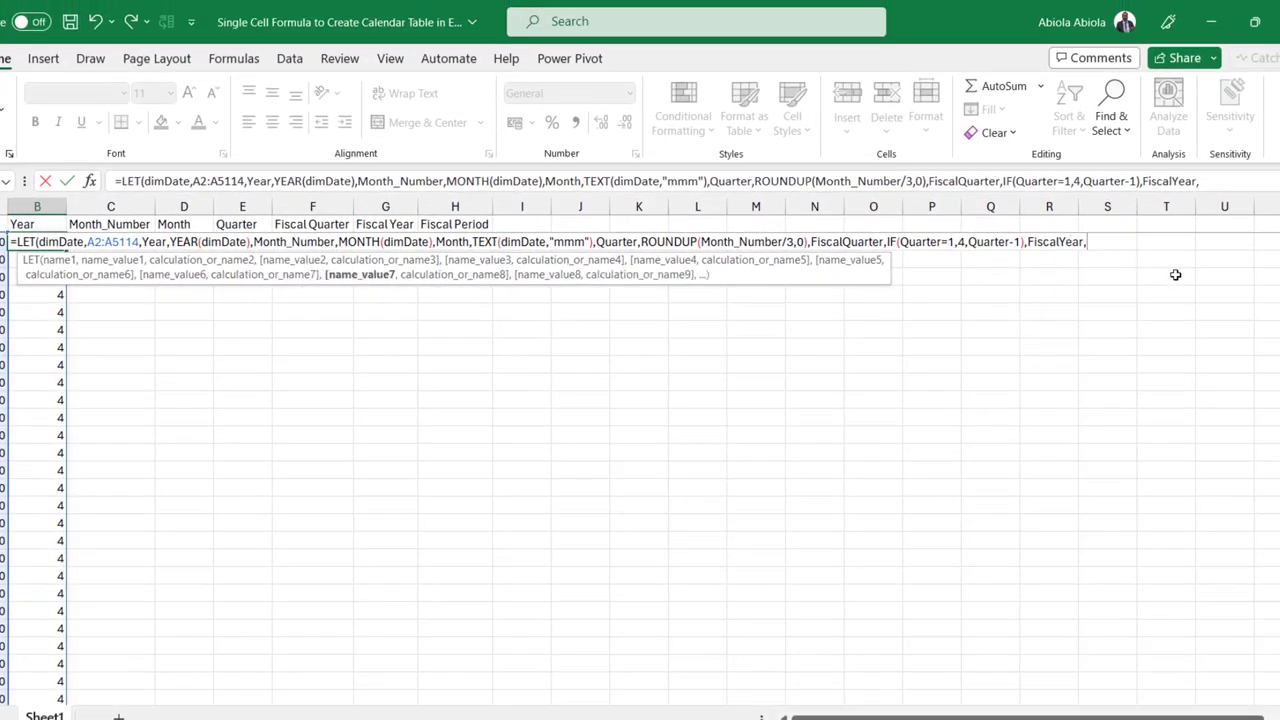
Define FiscalYear in B2's formula as IF(Quarter=1,Year-1,Year).
type("if")
key("Tab")
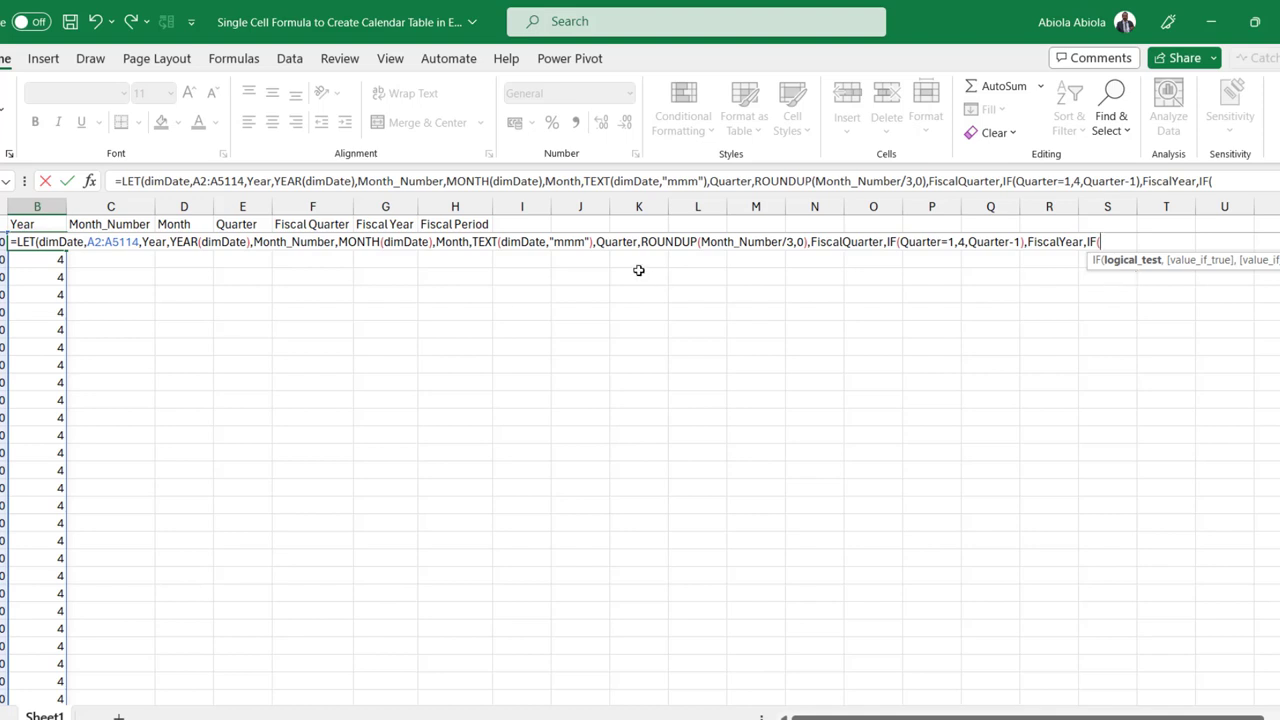
type("Quarter=1,ye")
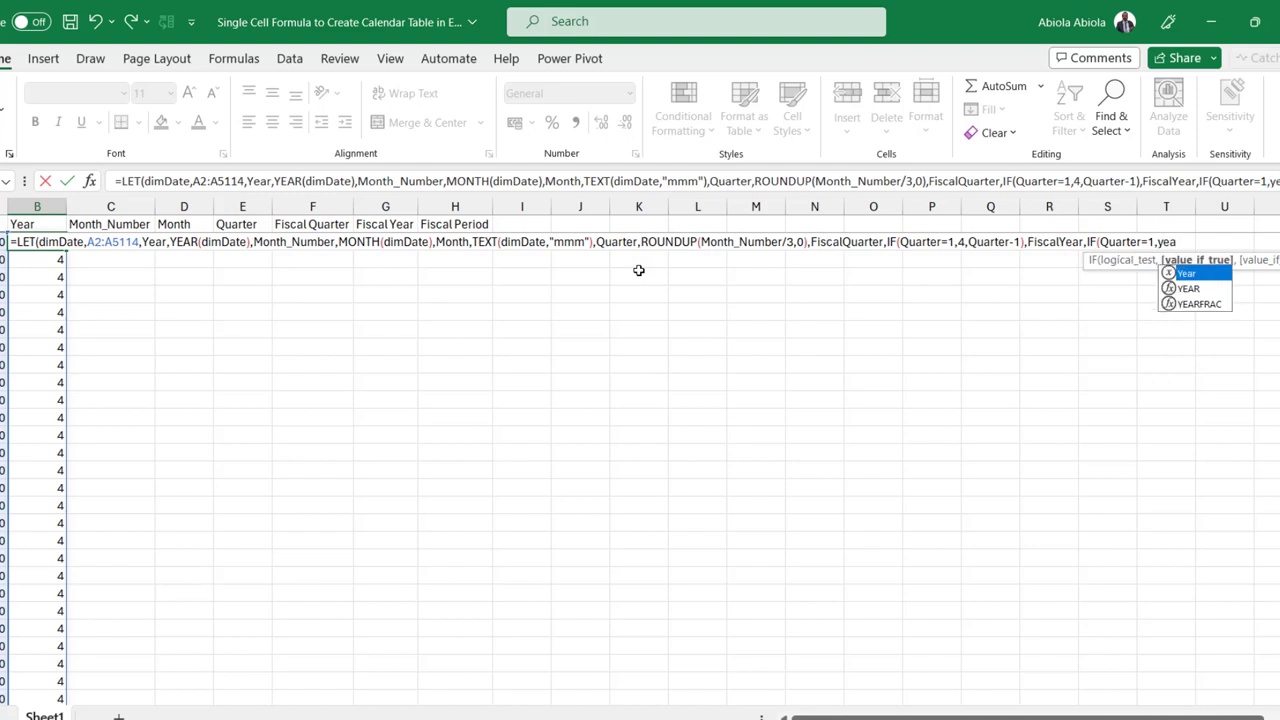
type("a")
key("Tab")
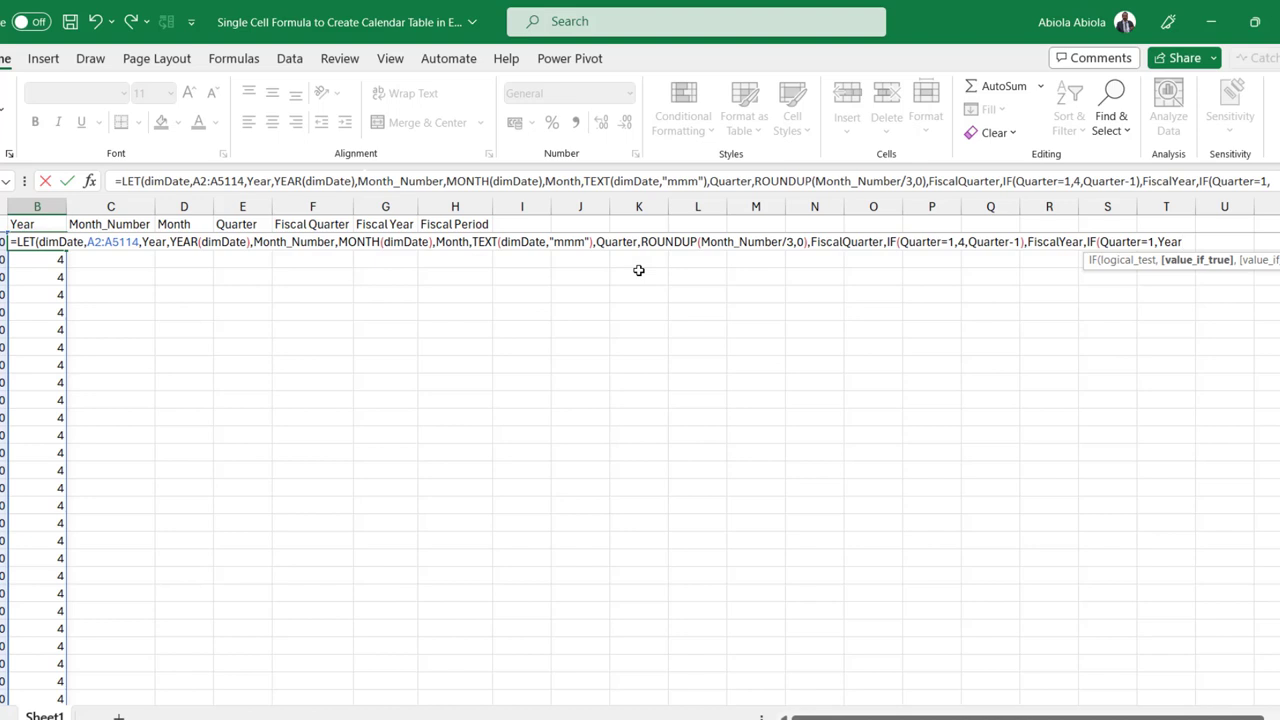
type("-1,ye")
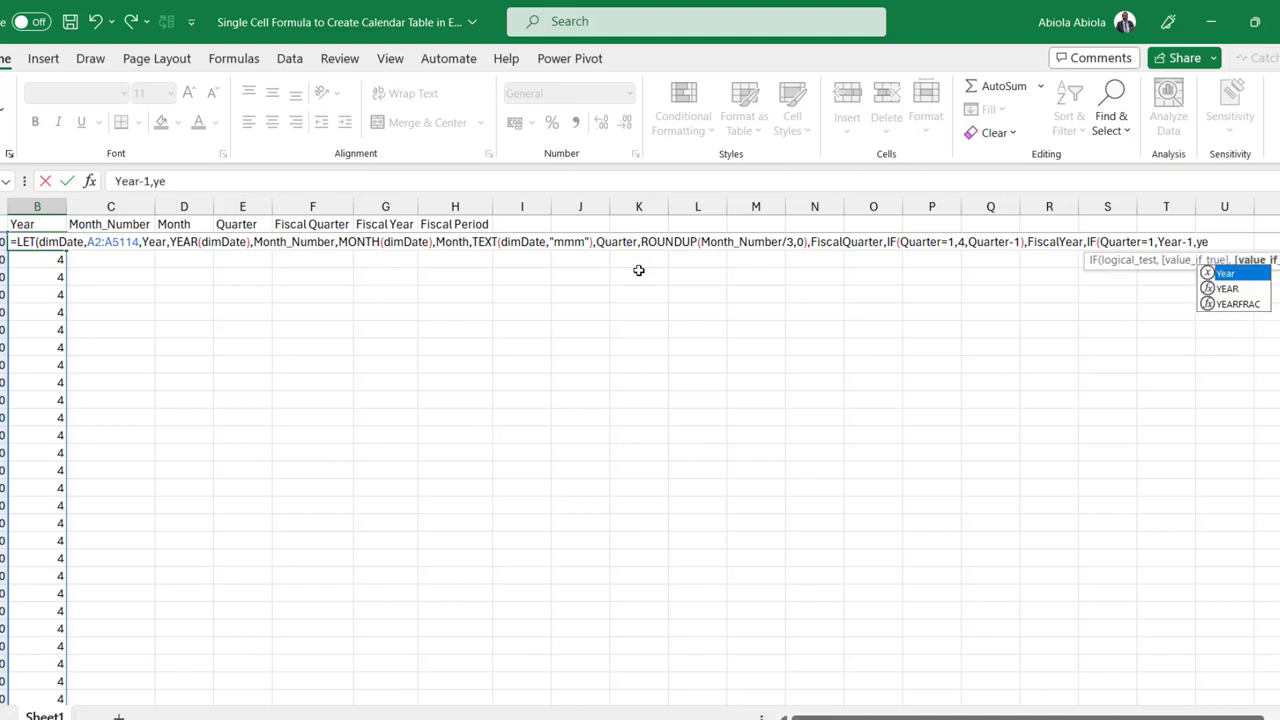
key("Tab")
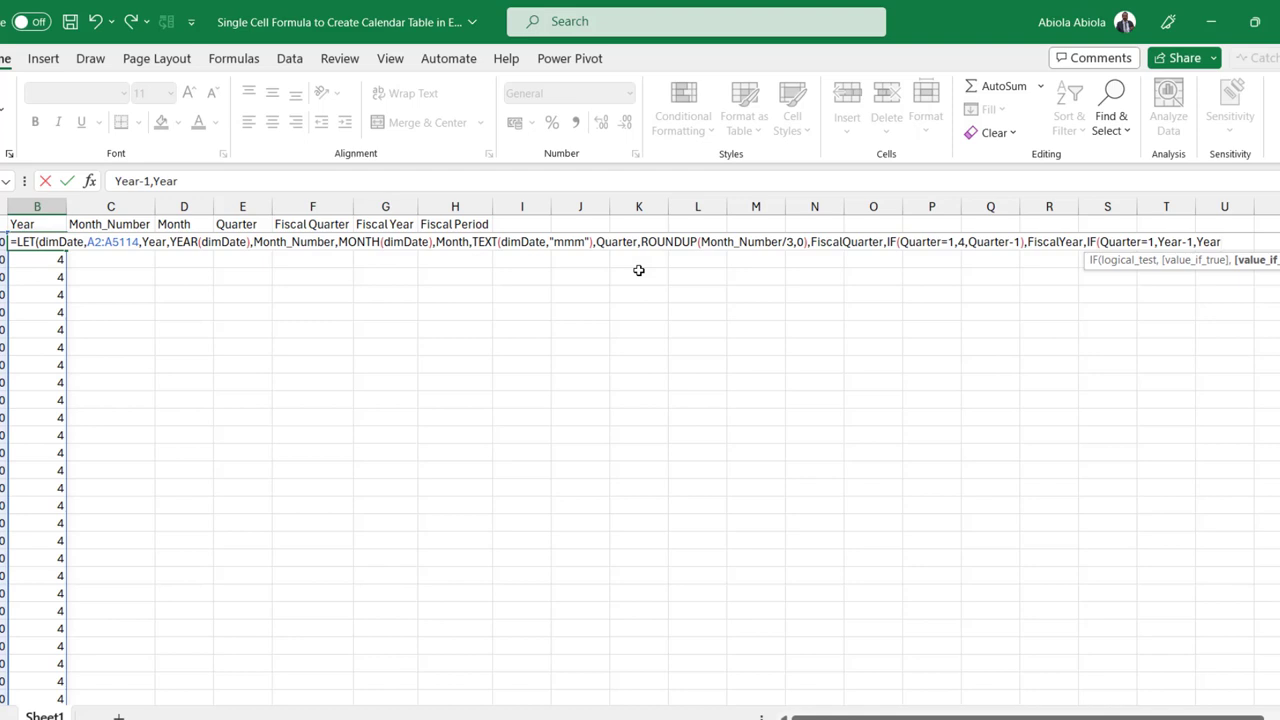
type("),")
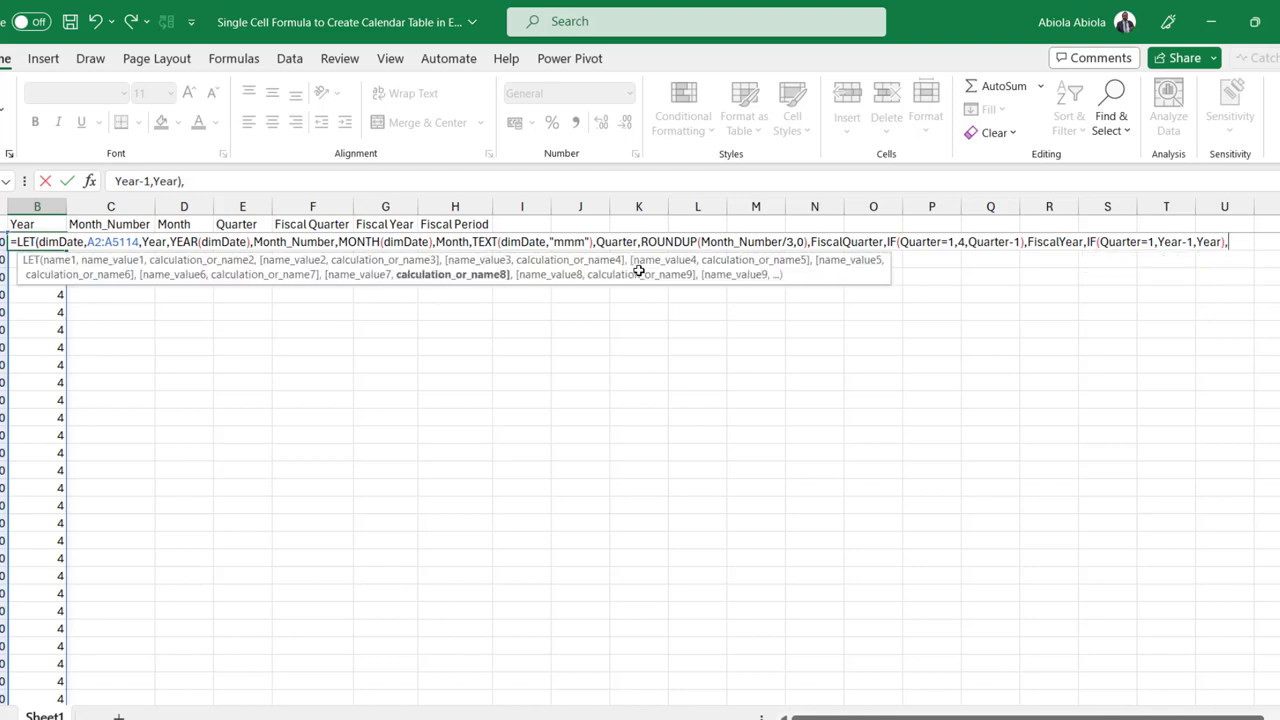
Insert a line break before the FiscalYear definition so B2's LET formula continues on a second line.
left_click(1027, 242)
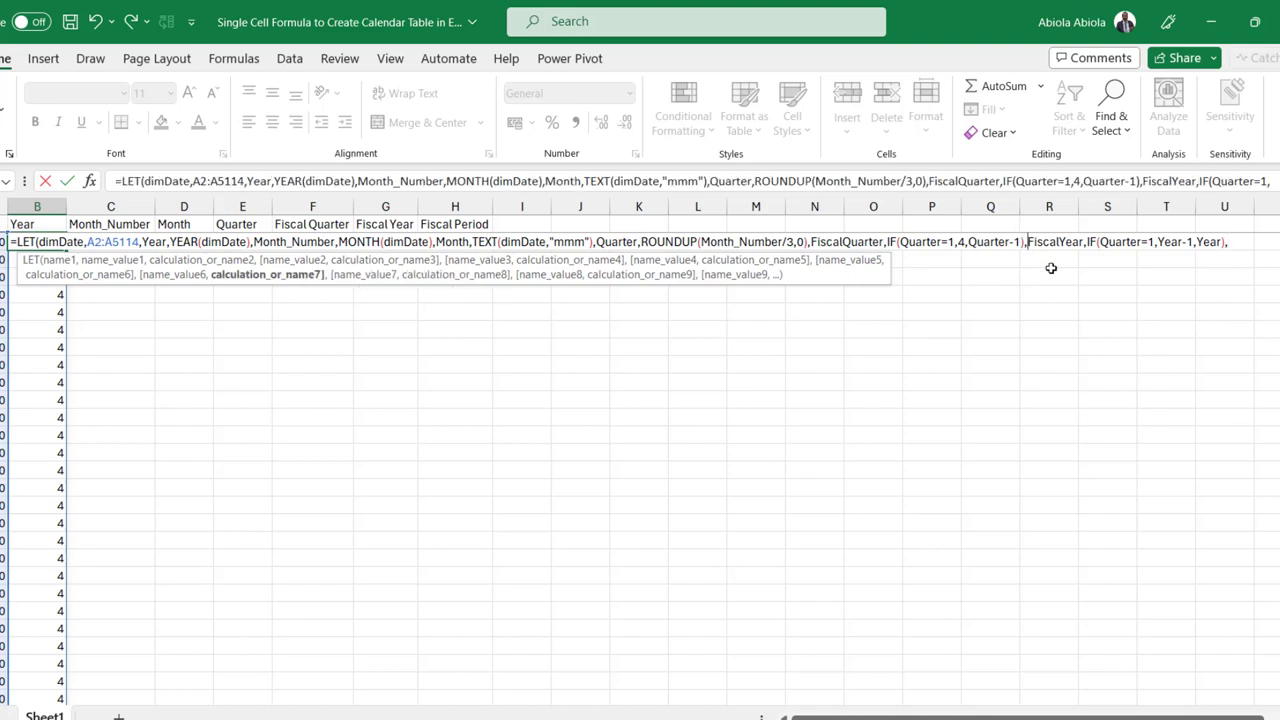
key("alt+Return")
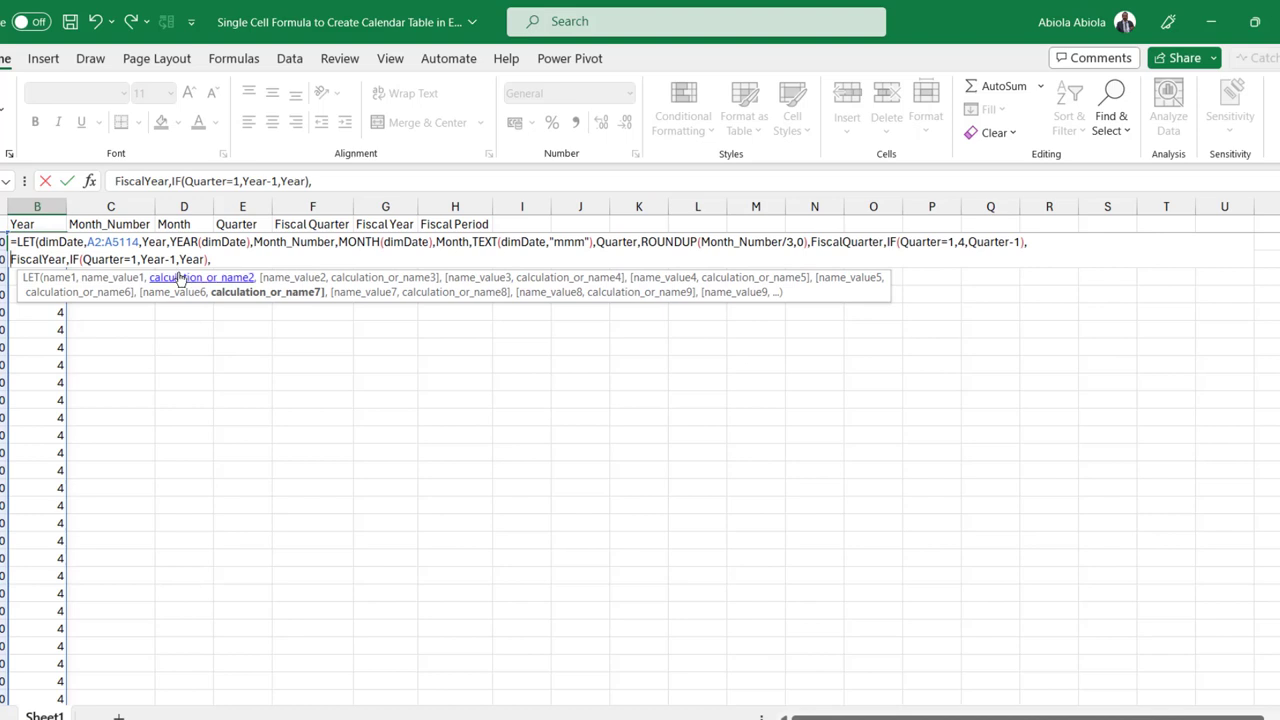
left_click(226, 259)
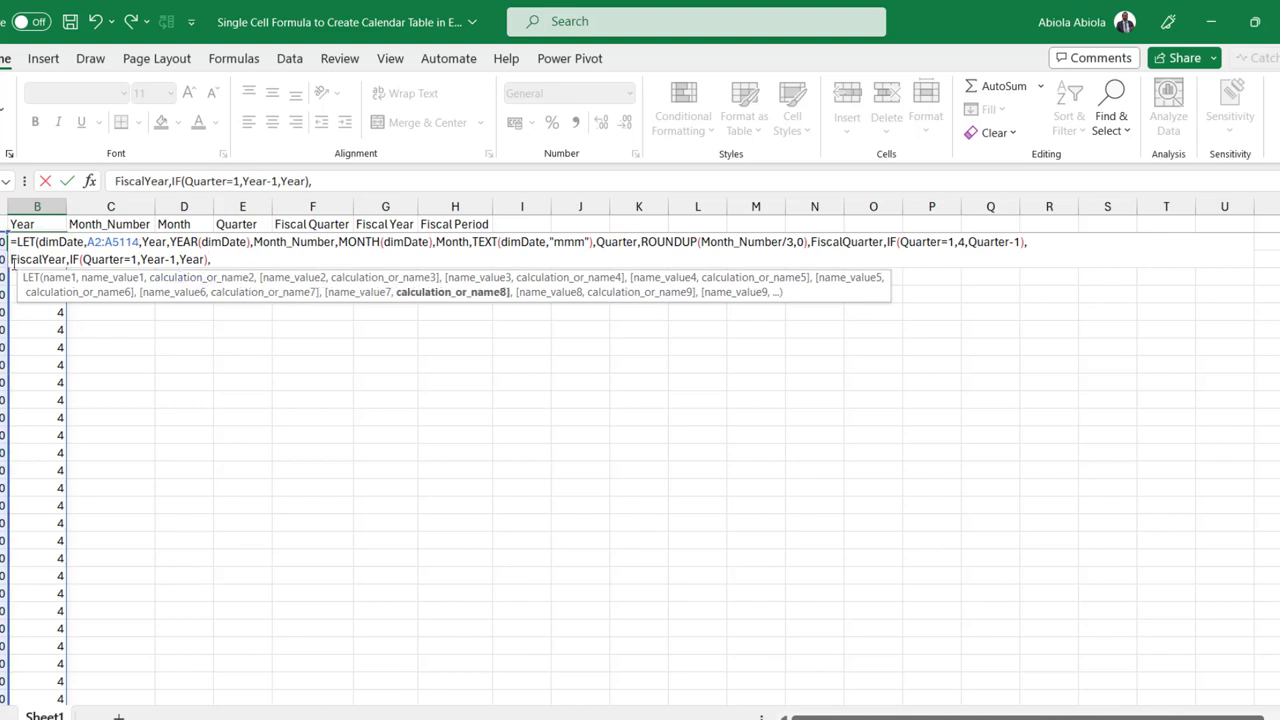
Return FiscalYear as the LET formula's result and enter the formula in B2.
type("fis")
key("Tab")
key("BackSpace")
key("BackSpace")
key("BackSpace")
key("BackSpace")
key("BackSpace")
key("BackSpace")
key("BackSpace")
key("Down")
key("Tab")
type(")")
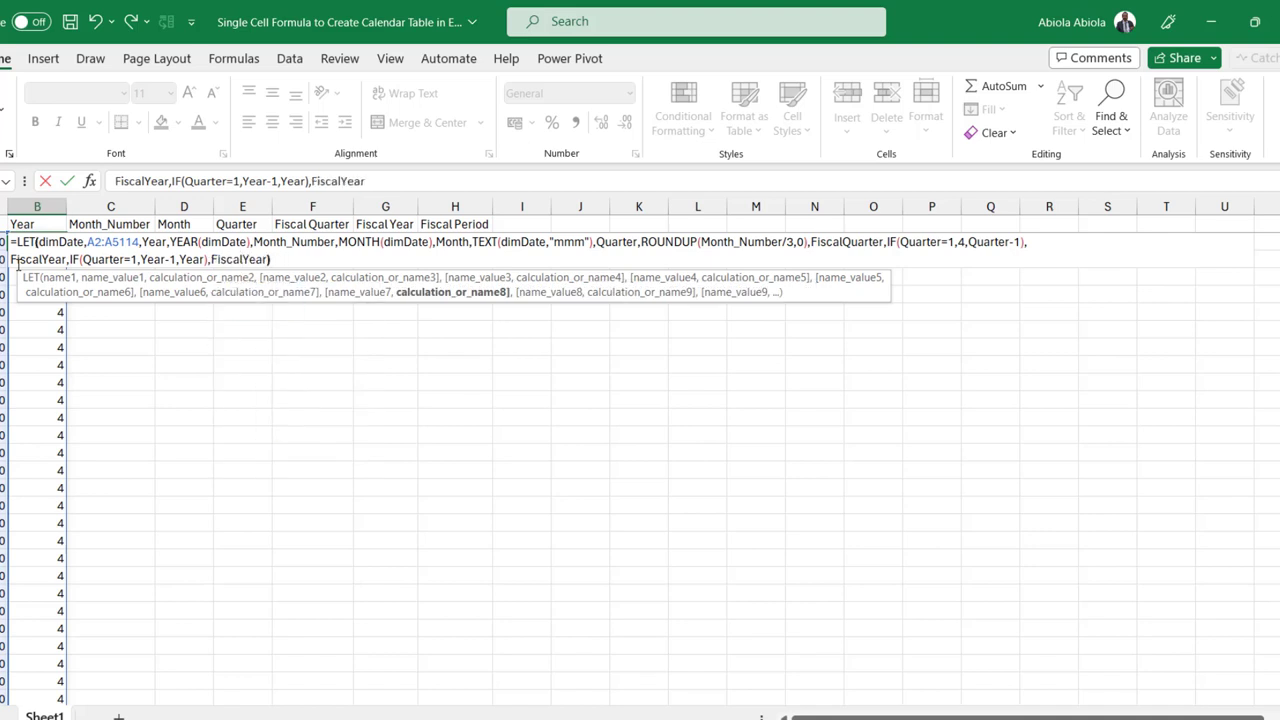
key("ctrl+Return")
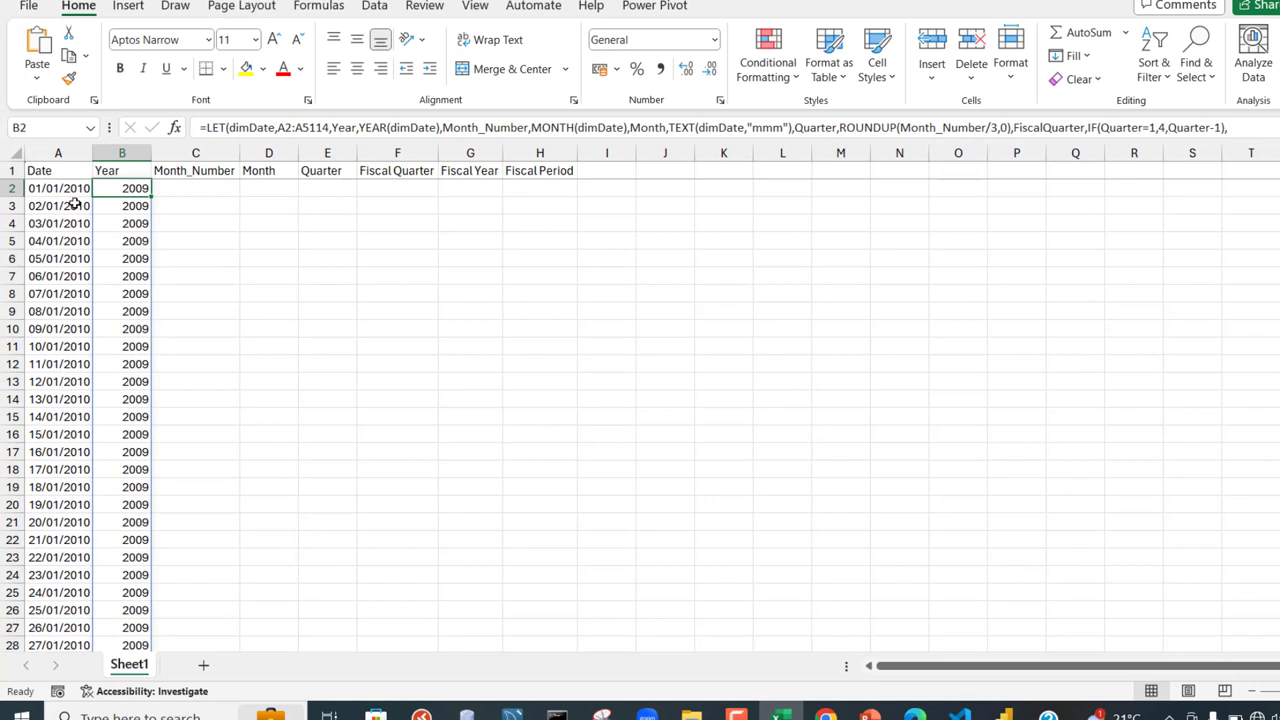
Replace the final FiscalYear result in B2's LET formula with a new variable name, FiscalPeriod.
double_click(130, 188)
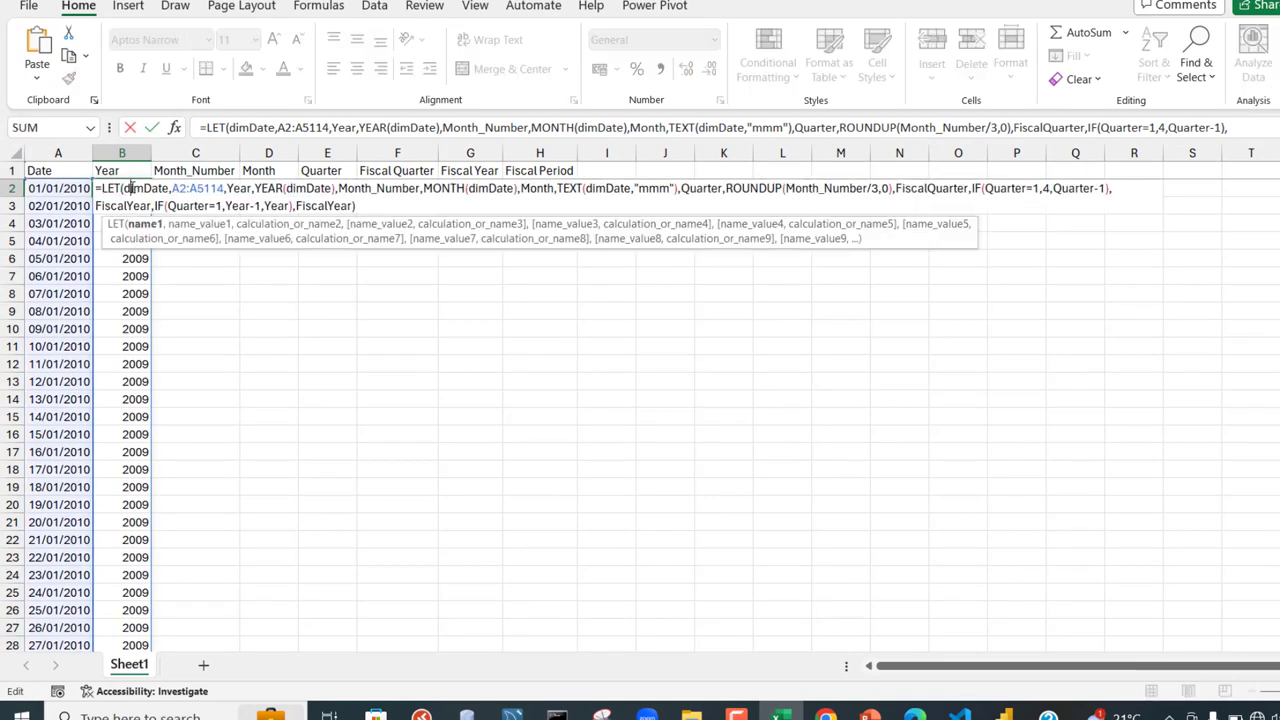
double_click(341, 206)
key("shift+Right")
key("BackSpace")
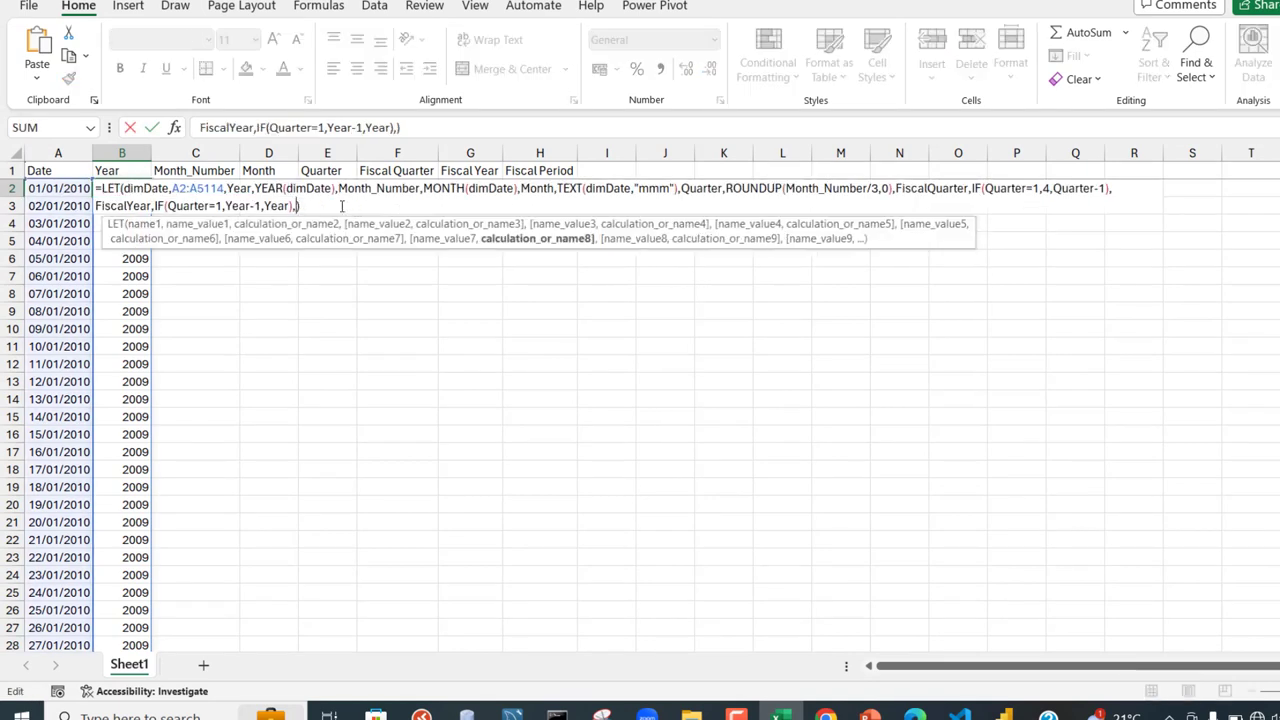
type("Fisca")
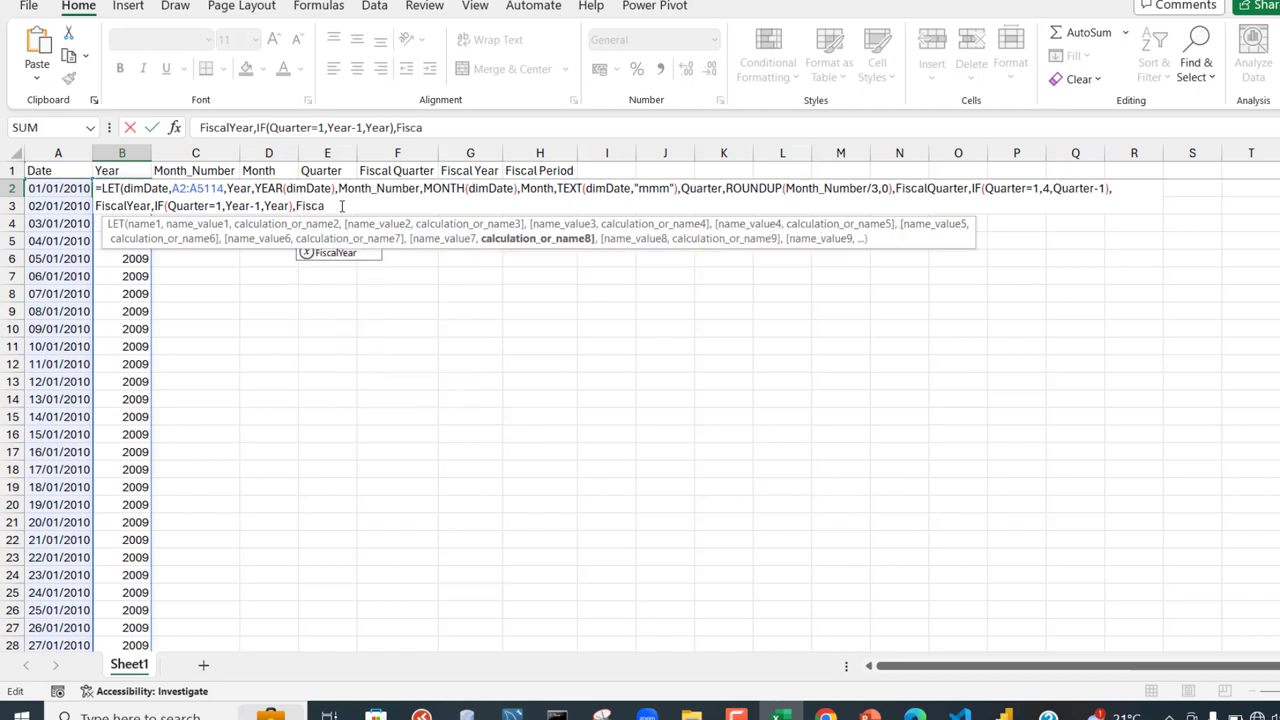
type("lPeriod,")
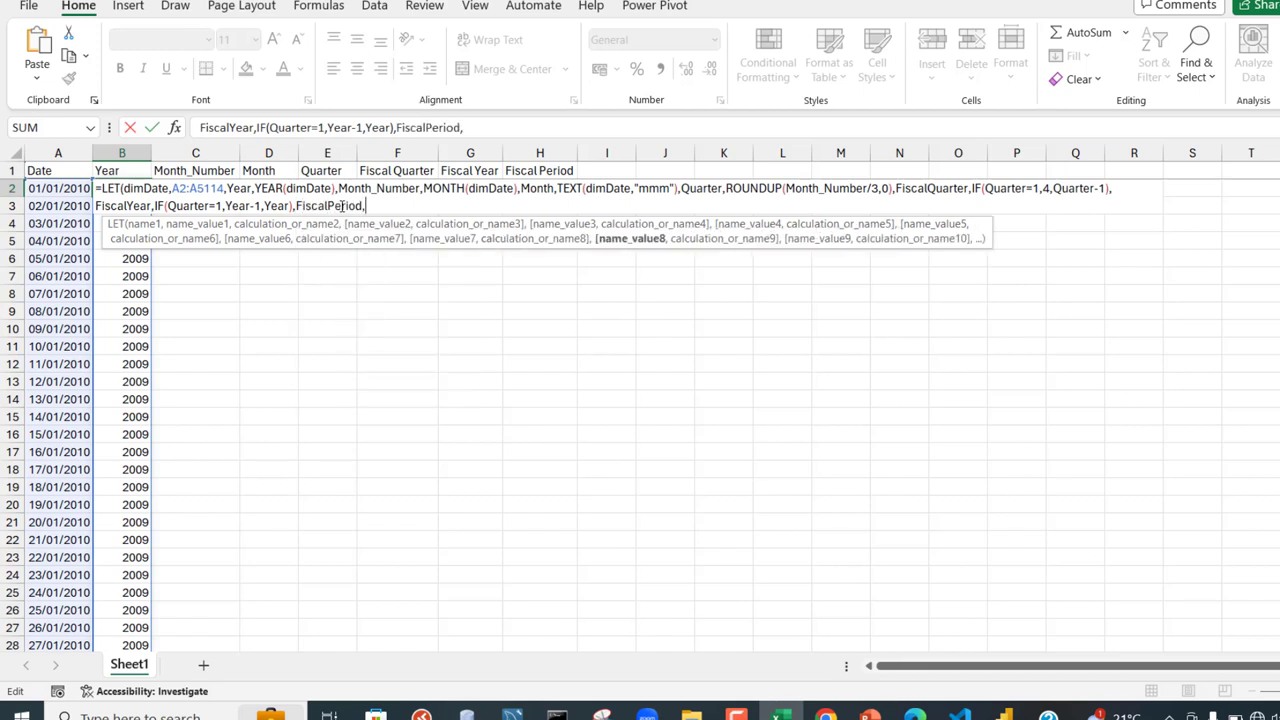
Define FiscalPeriod in B2's formula as "Q"&FiscalQuarter&"-"&FiscalYear.
type("\"Q\"&FiscalQuarter")
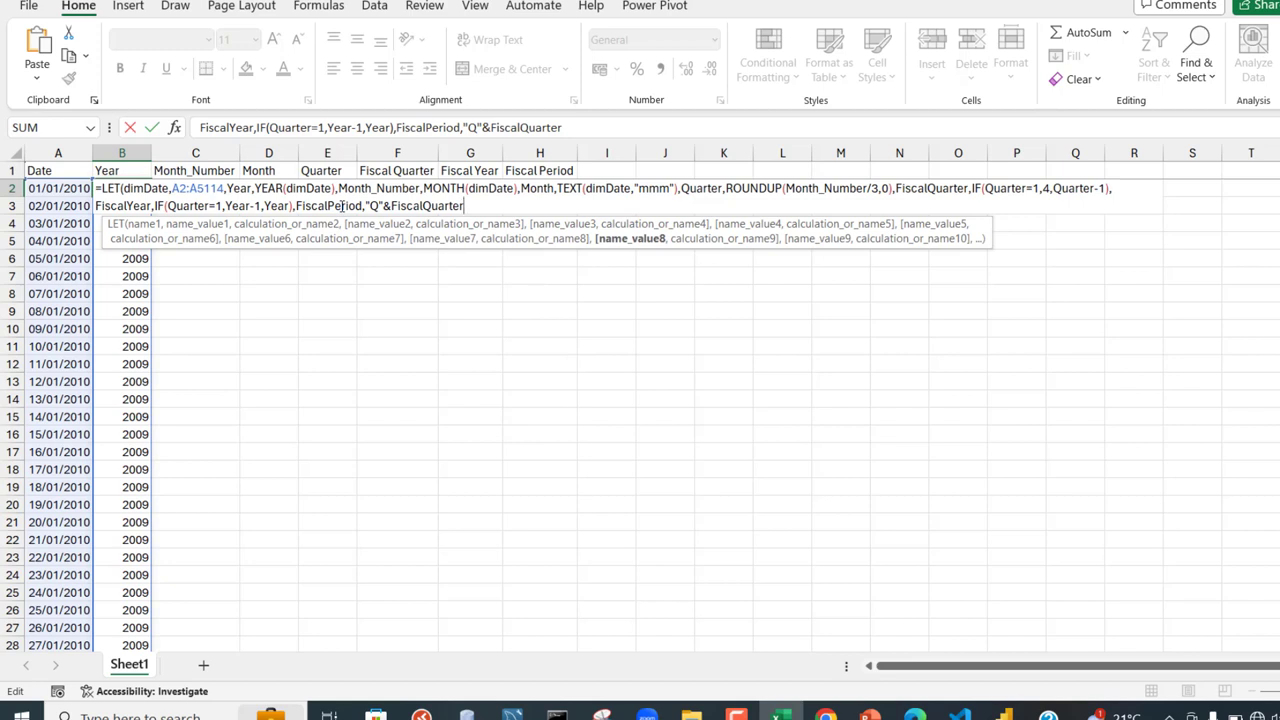
type("&\"-")
type("&\"-\"&")
type("fisc")
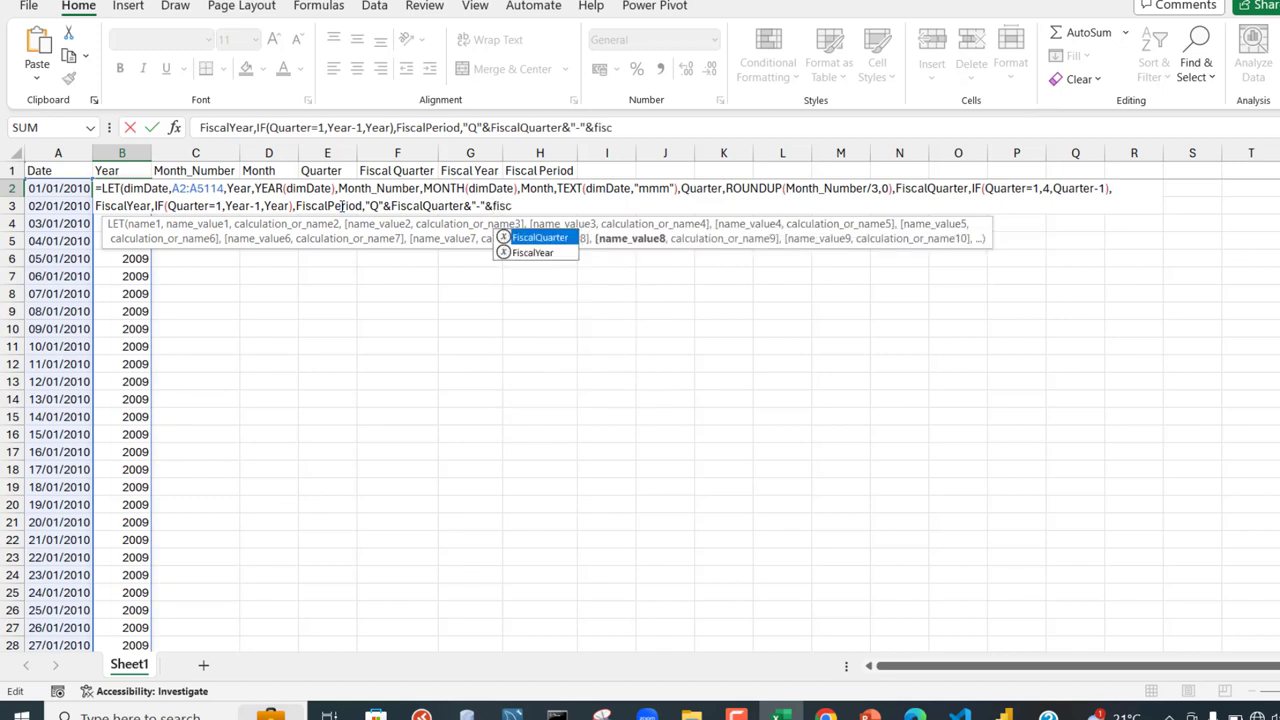
key("Down")
key("Tab")
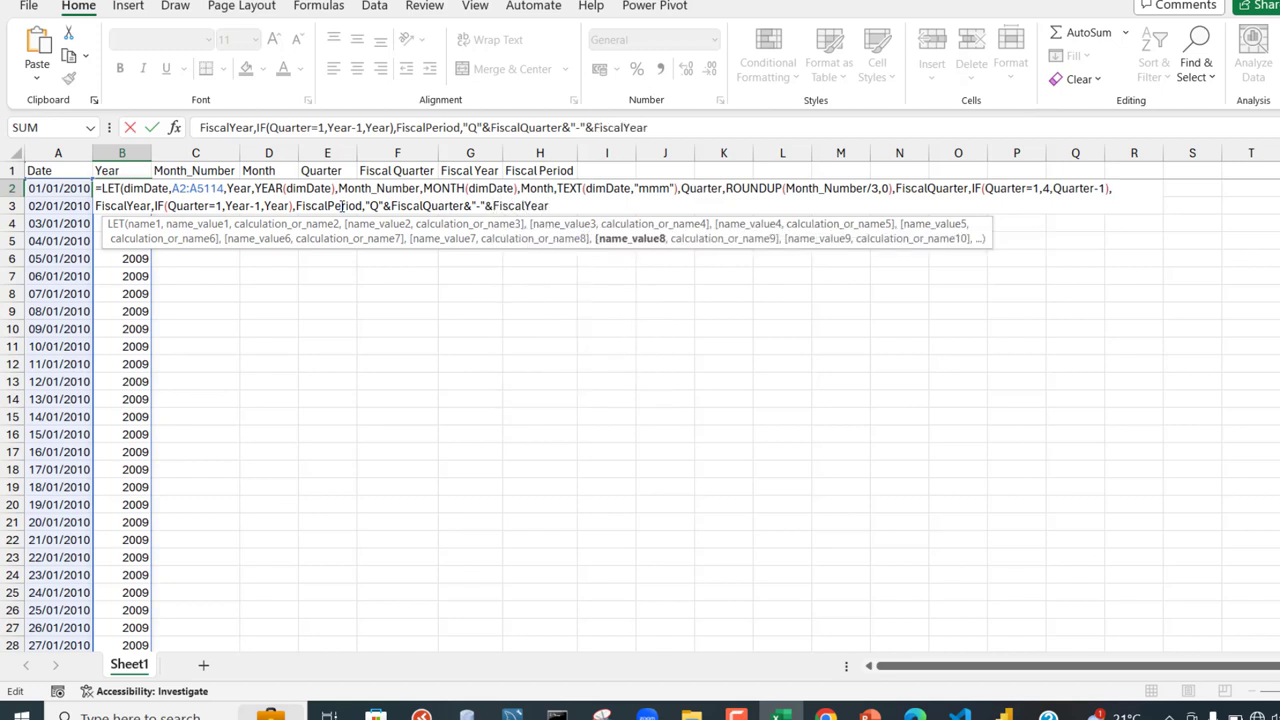
type(",")
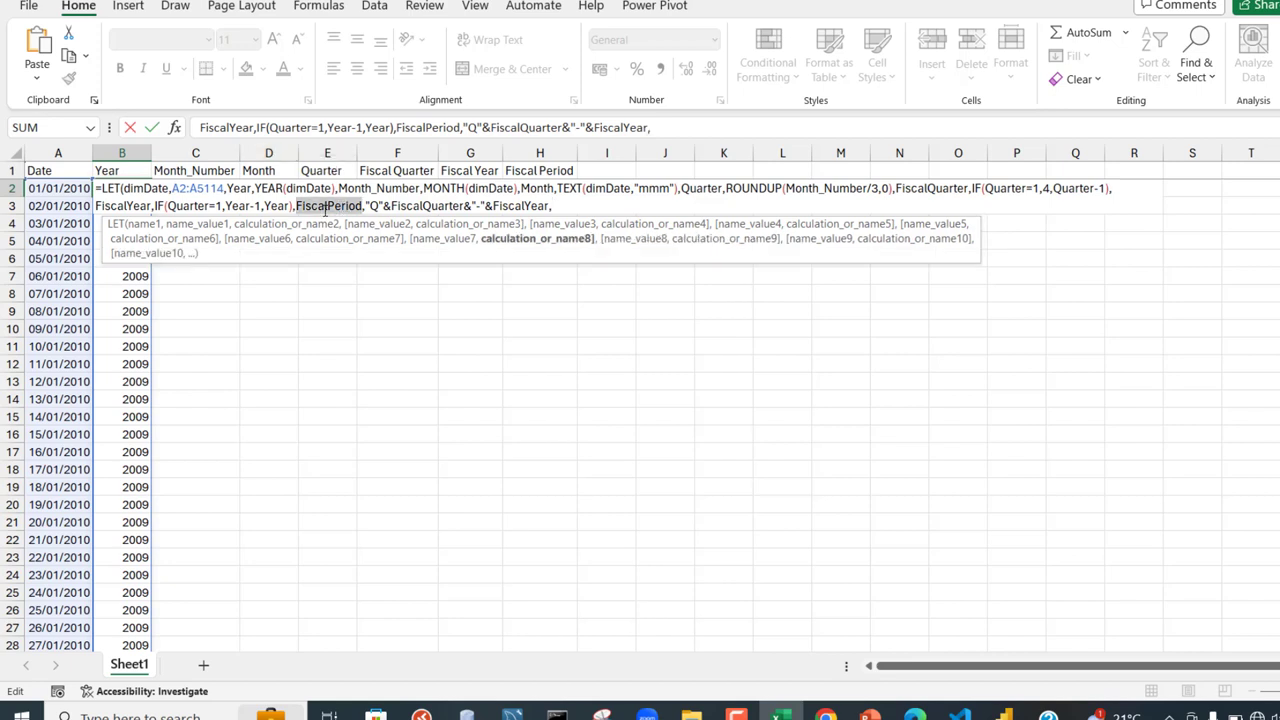
Return FiscalPeriod as the LET formula's result and enter the formula in B2.
type("FiscalPeriod")
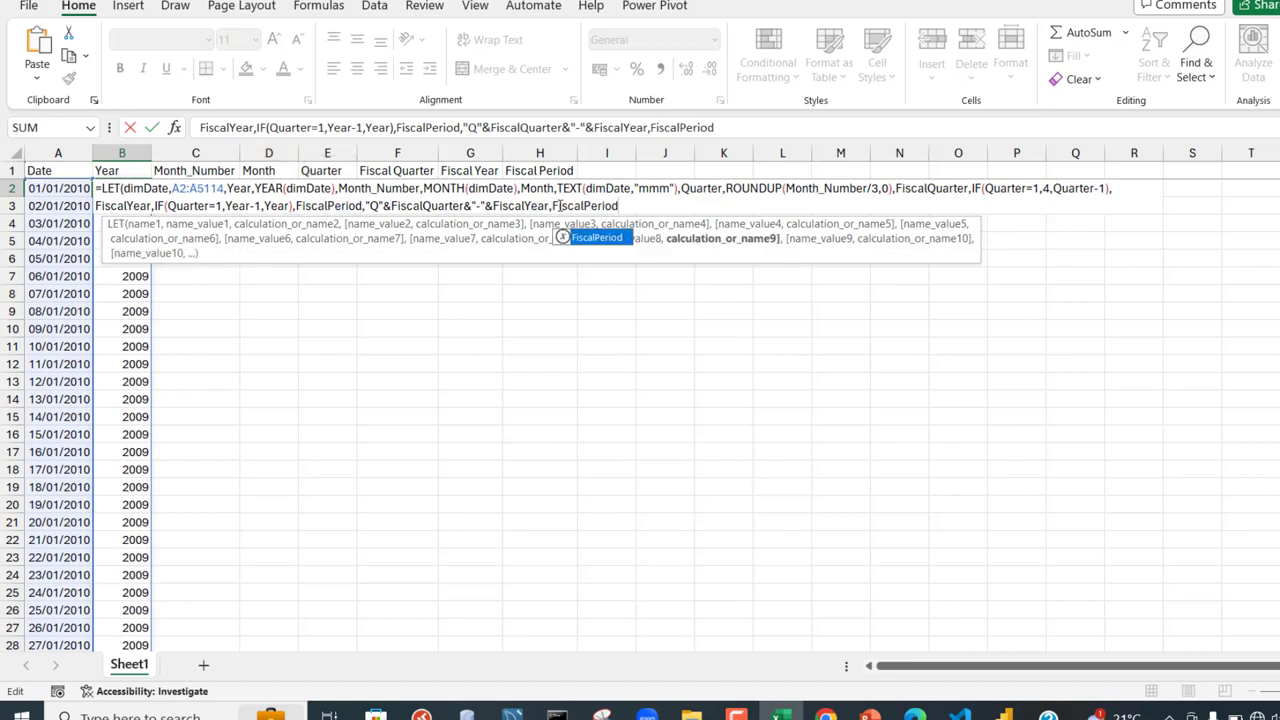
type(")")
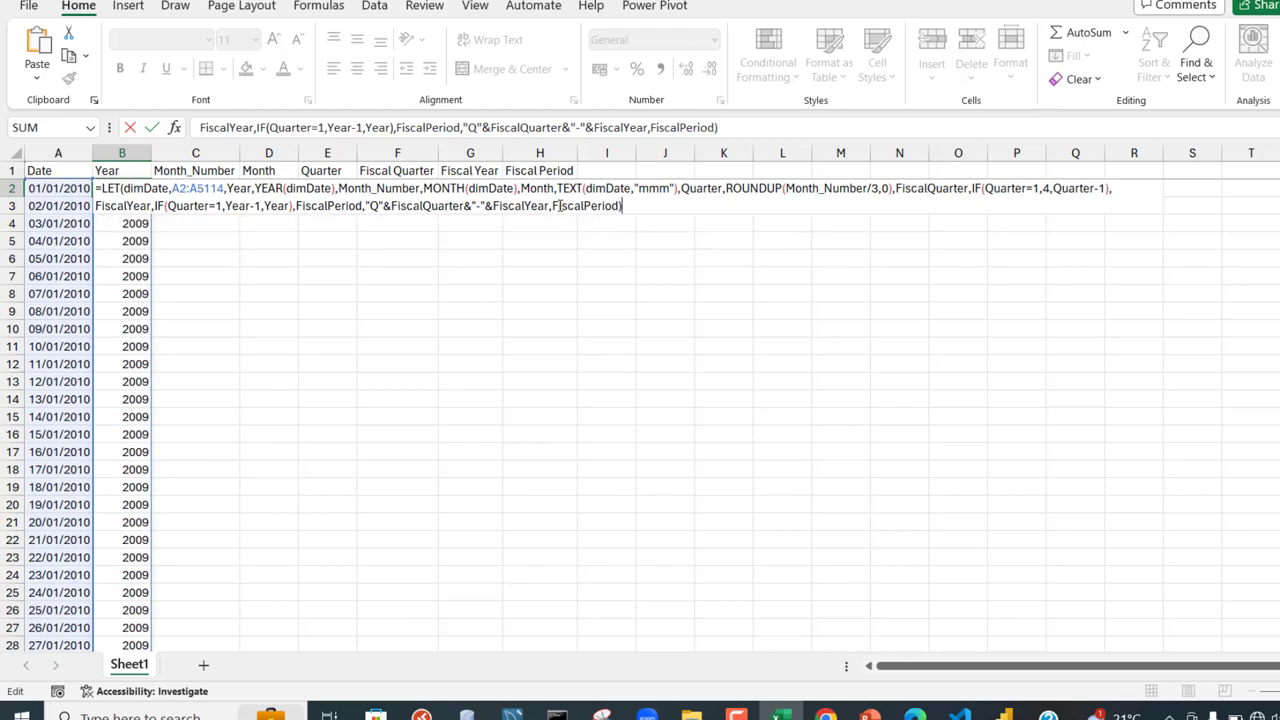
key("ctrl+Return")
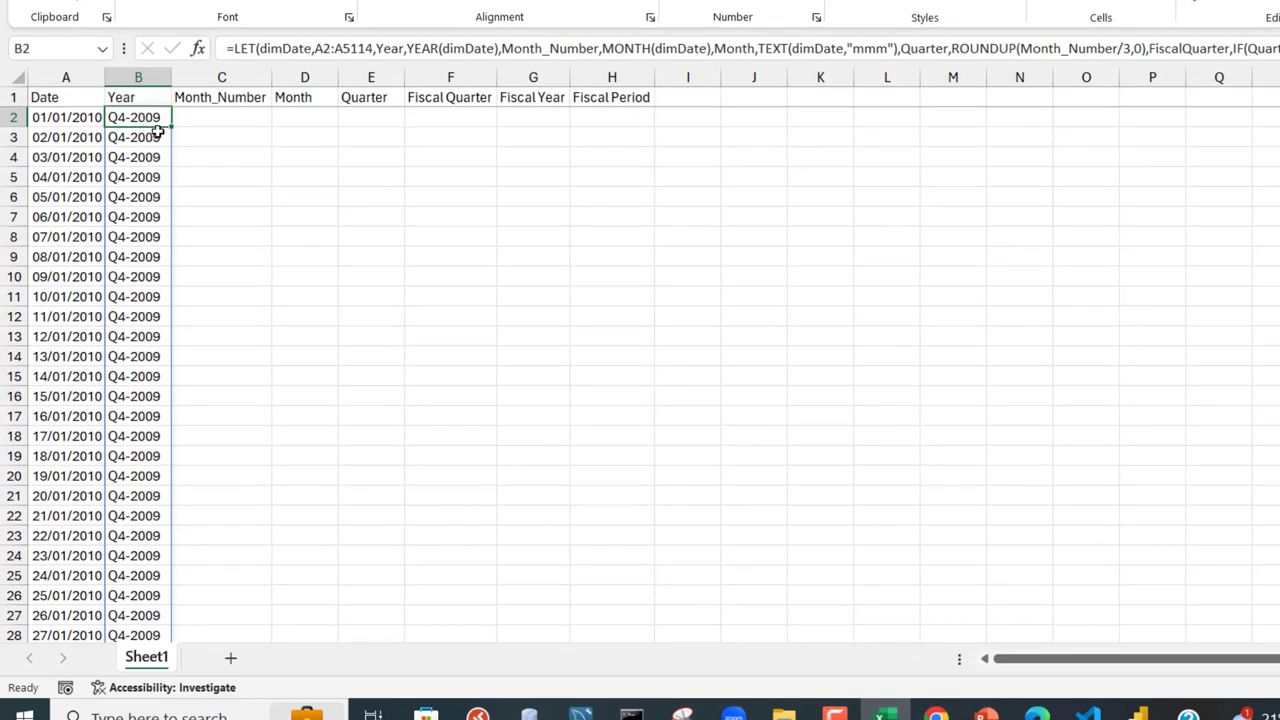
Replace the final FiscalPeriod result in B2's LET formula with a new variable name, Calculation.
double_click(117, 118)
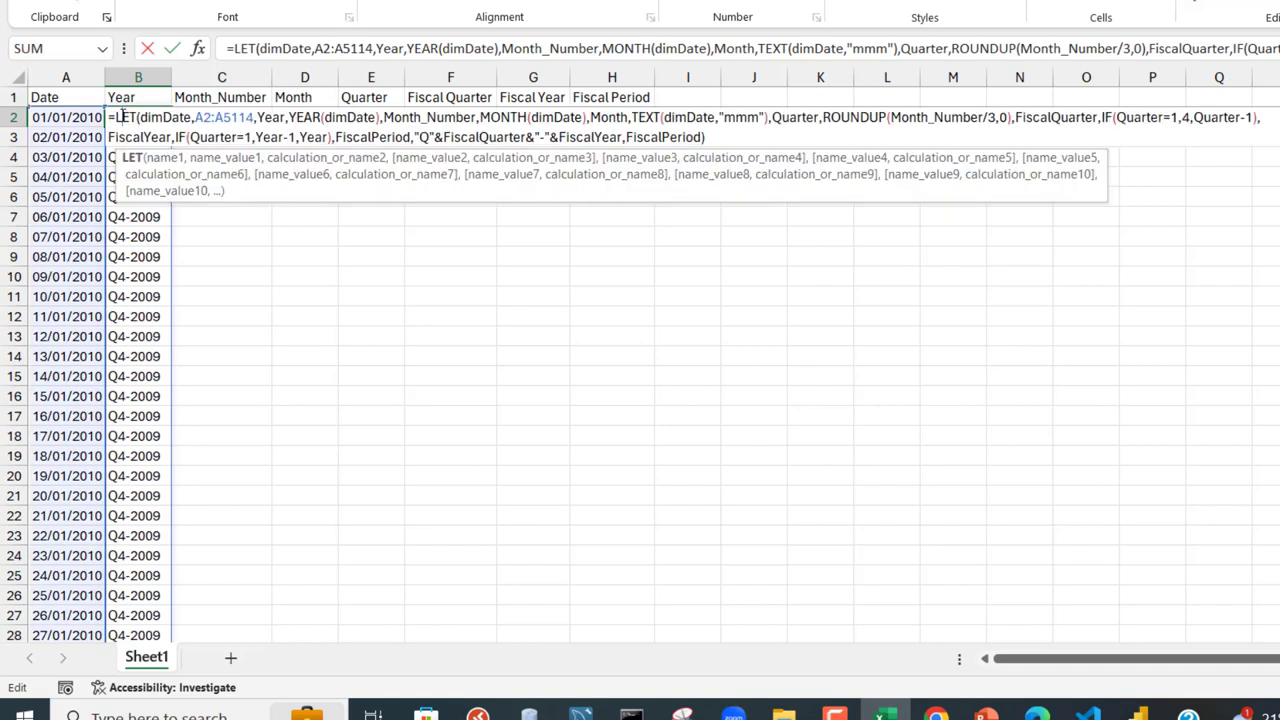
double_click(676, 139)
key("BackSpace")
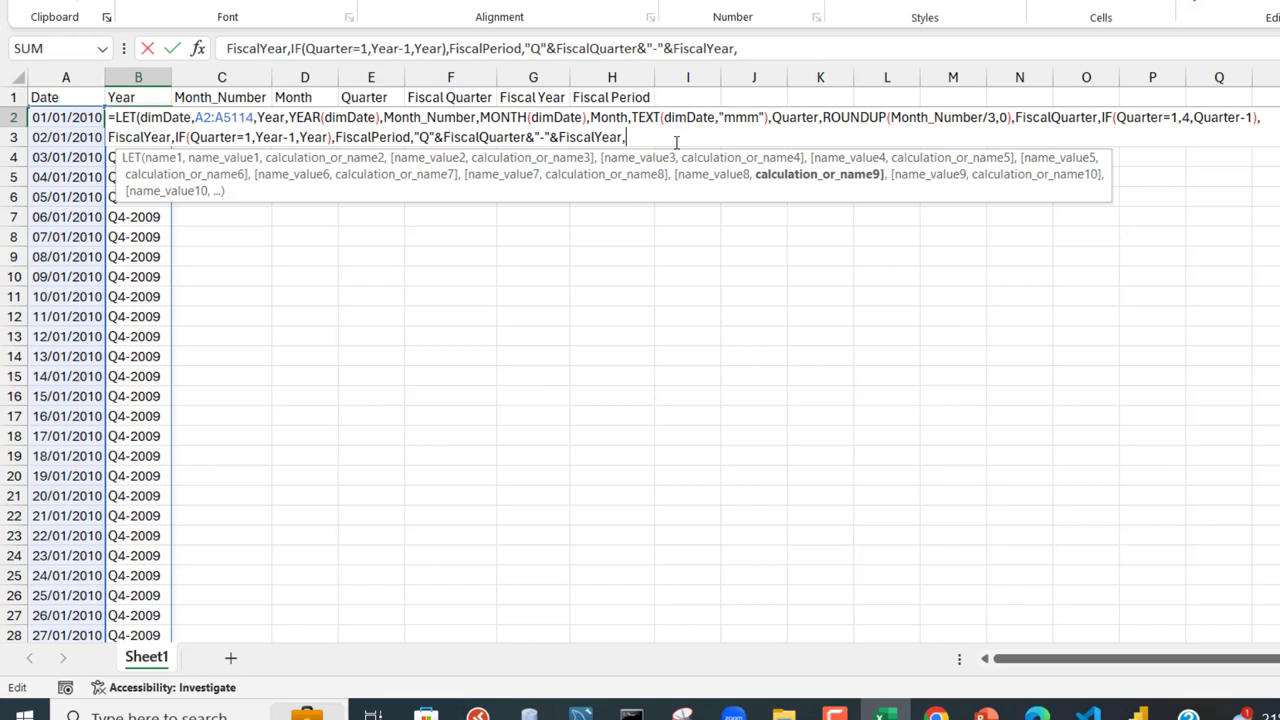
type("Calculation,")
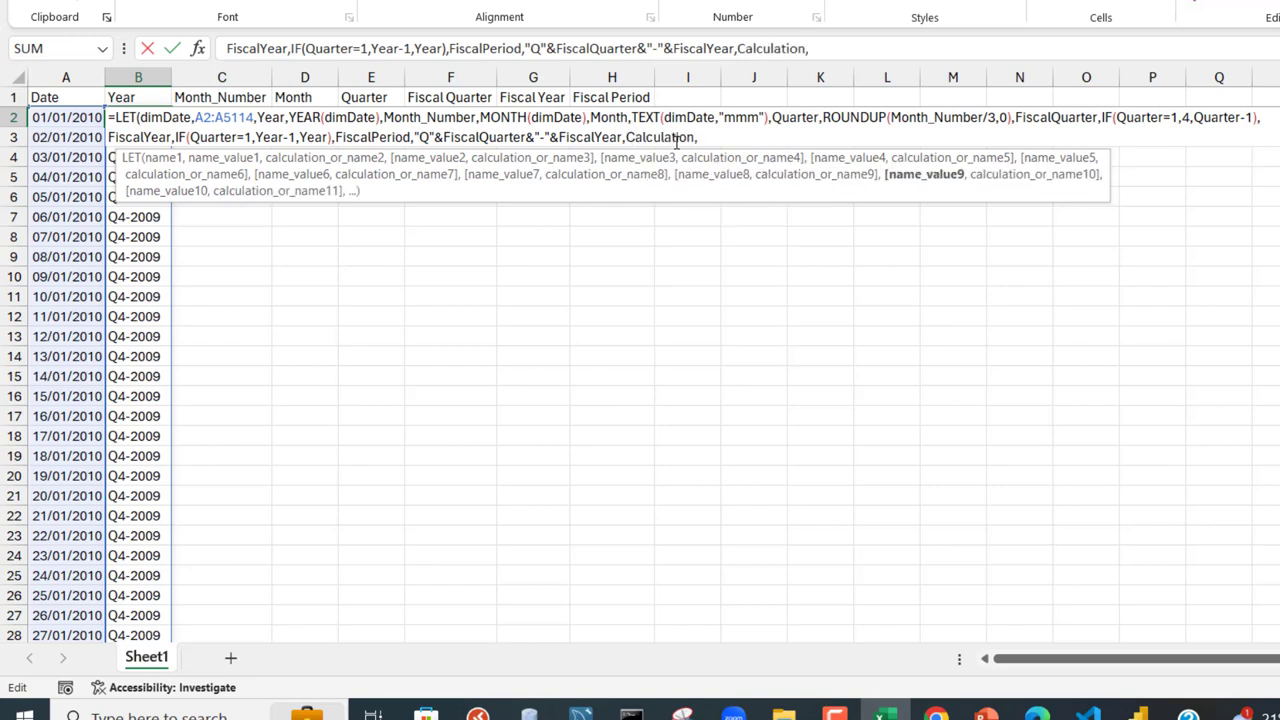
Define Calculation as HSTACK(Year), return it as the LET formula's result and enter the formula in B2.
type("hst")
key("Tab")
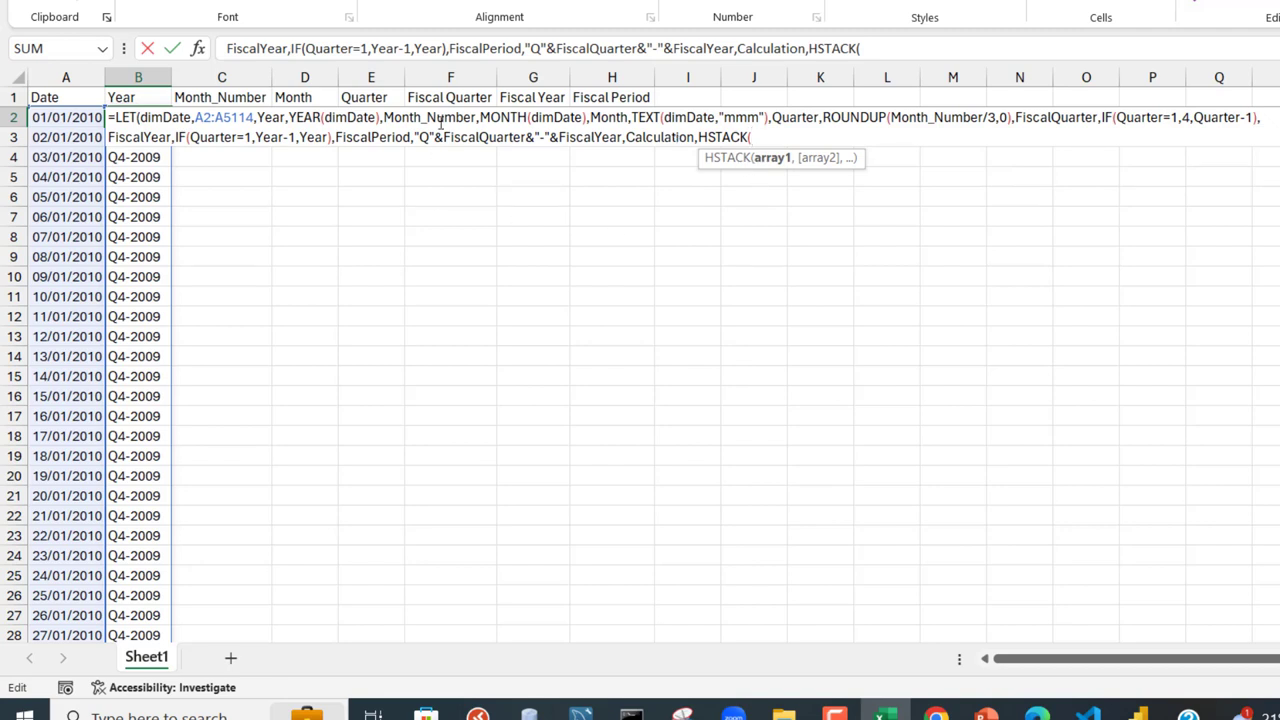
type("Year")
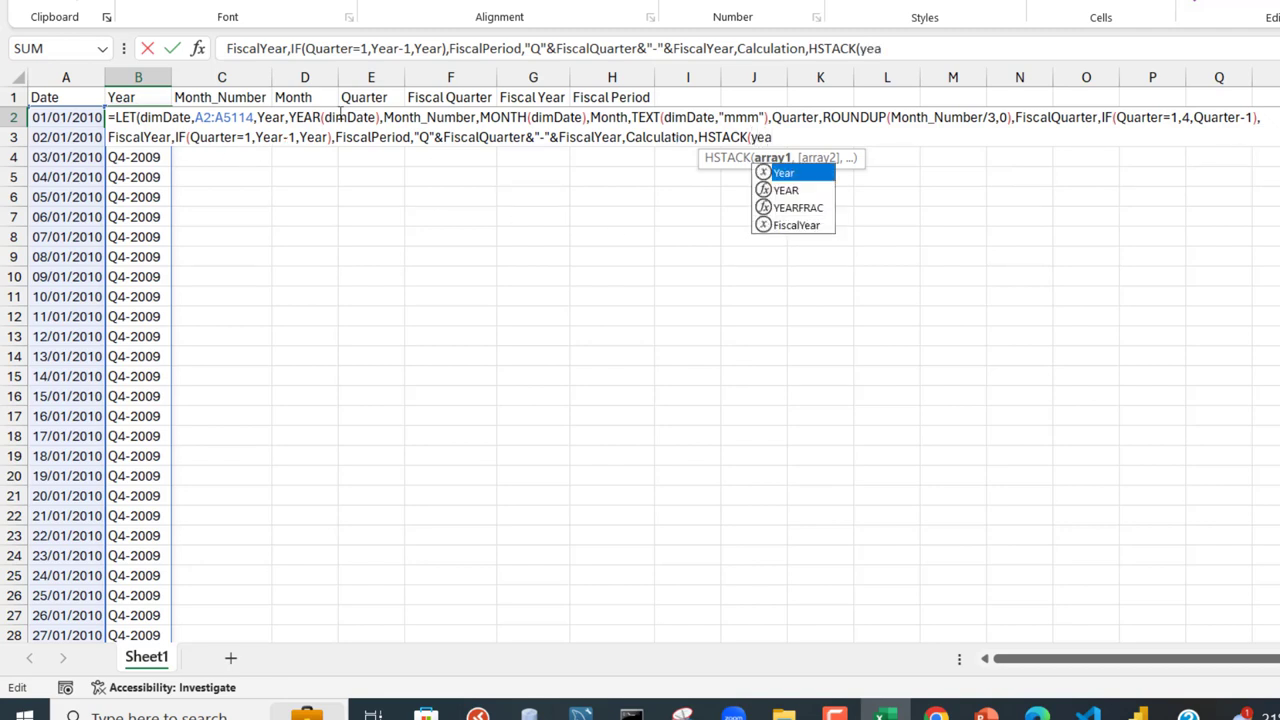
type("),Calculation")
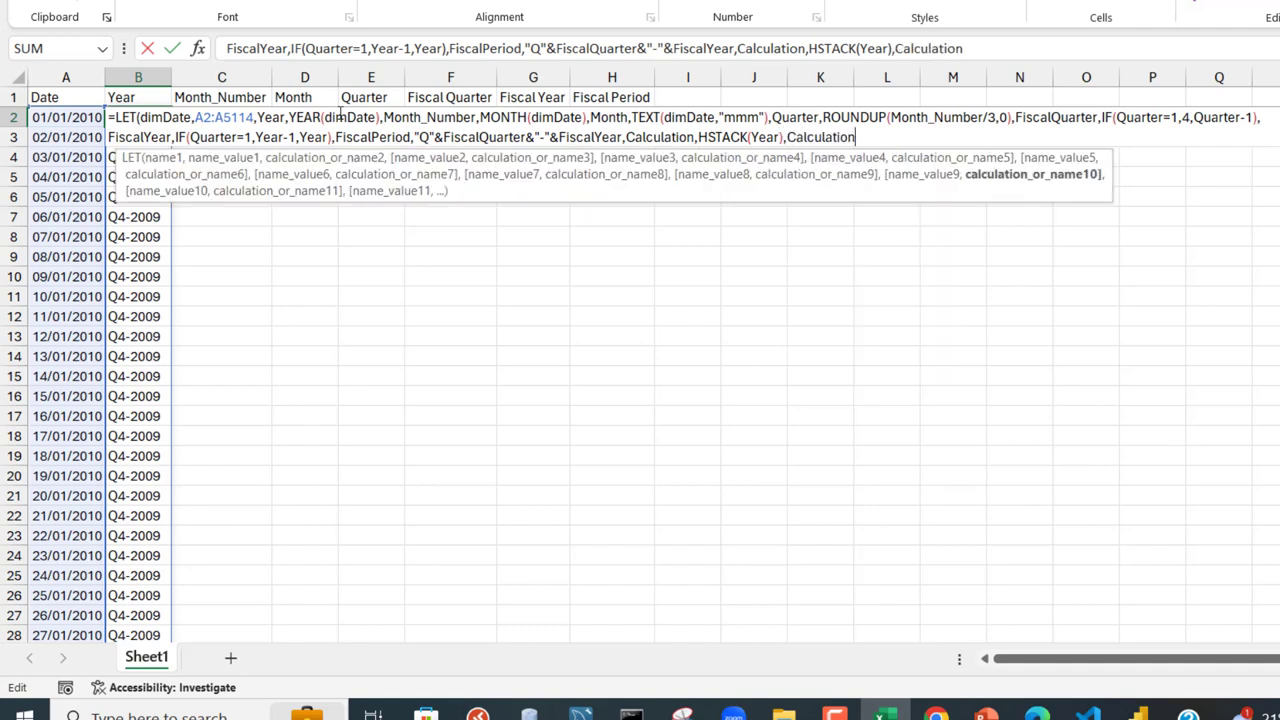
key("ctrl+Return")
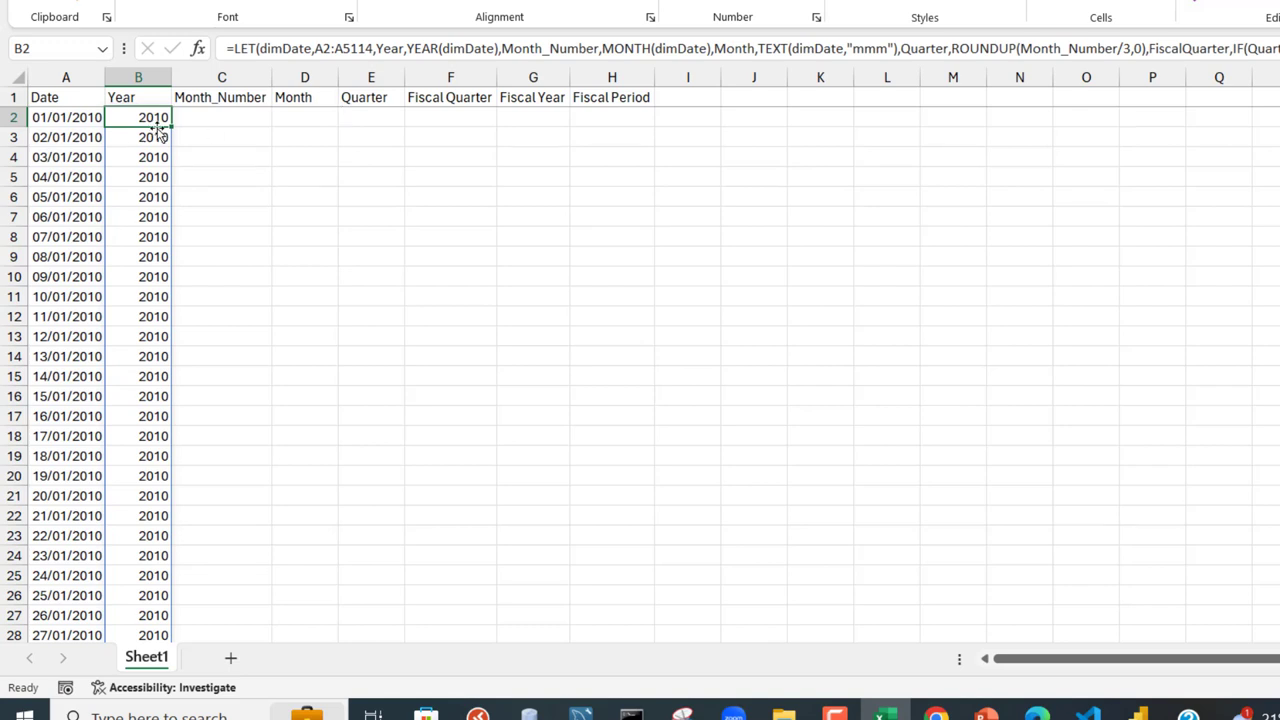
Add Month_Number as the second array of HSTACK in B2's LET formula and enter the formula.
double_click(152, 119)
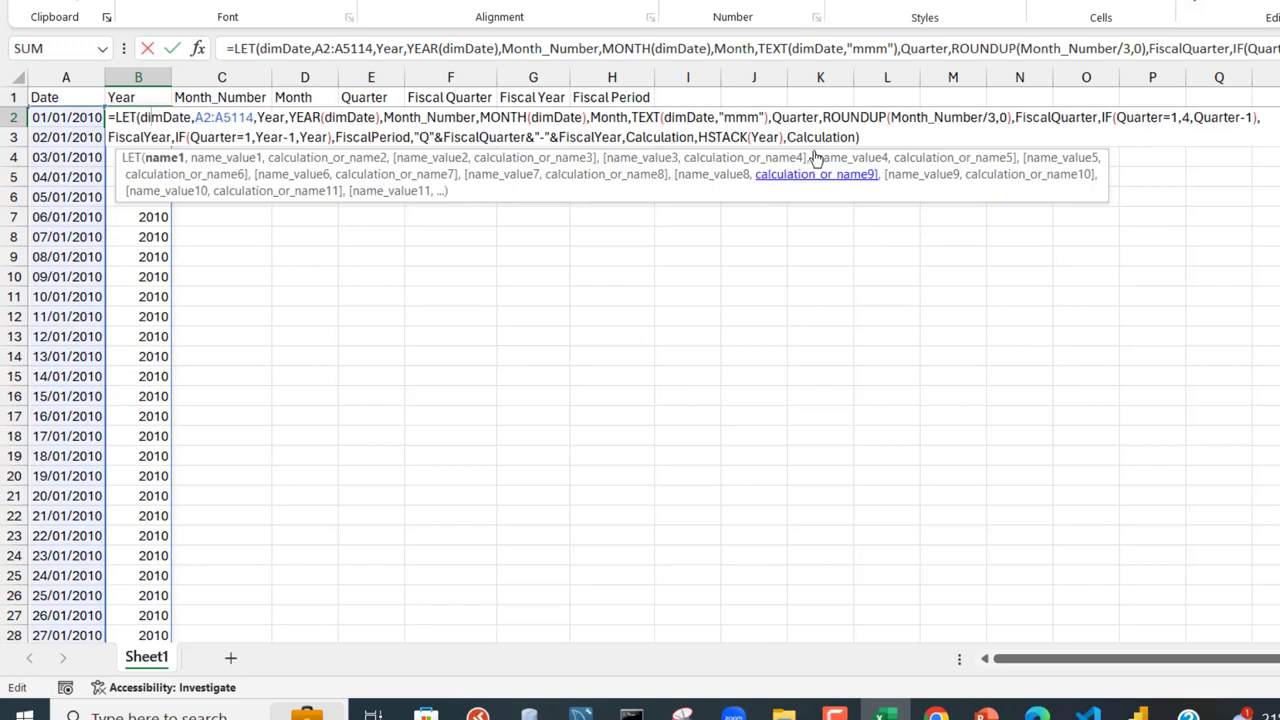
left_click(780, 137)
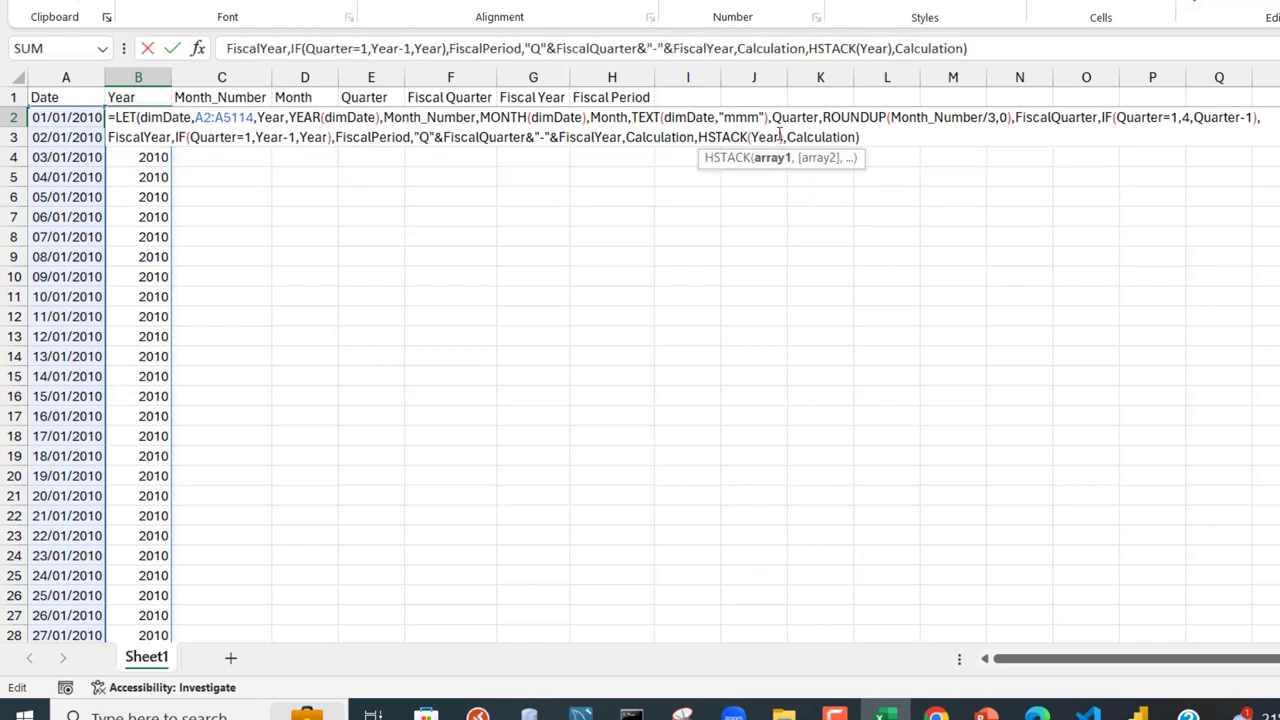
type(",")
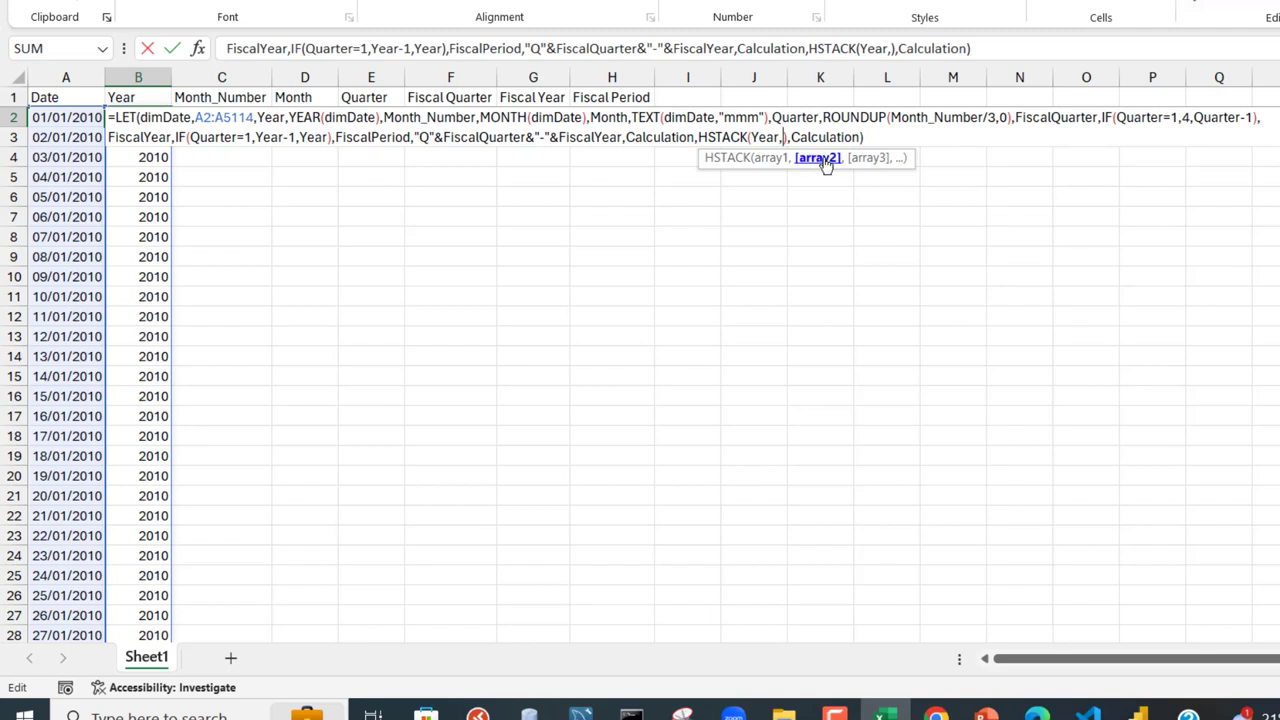
type("mon")
key("Down")
key("Down")
key("Tab")
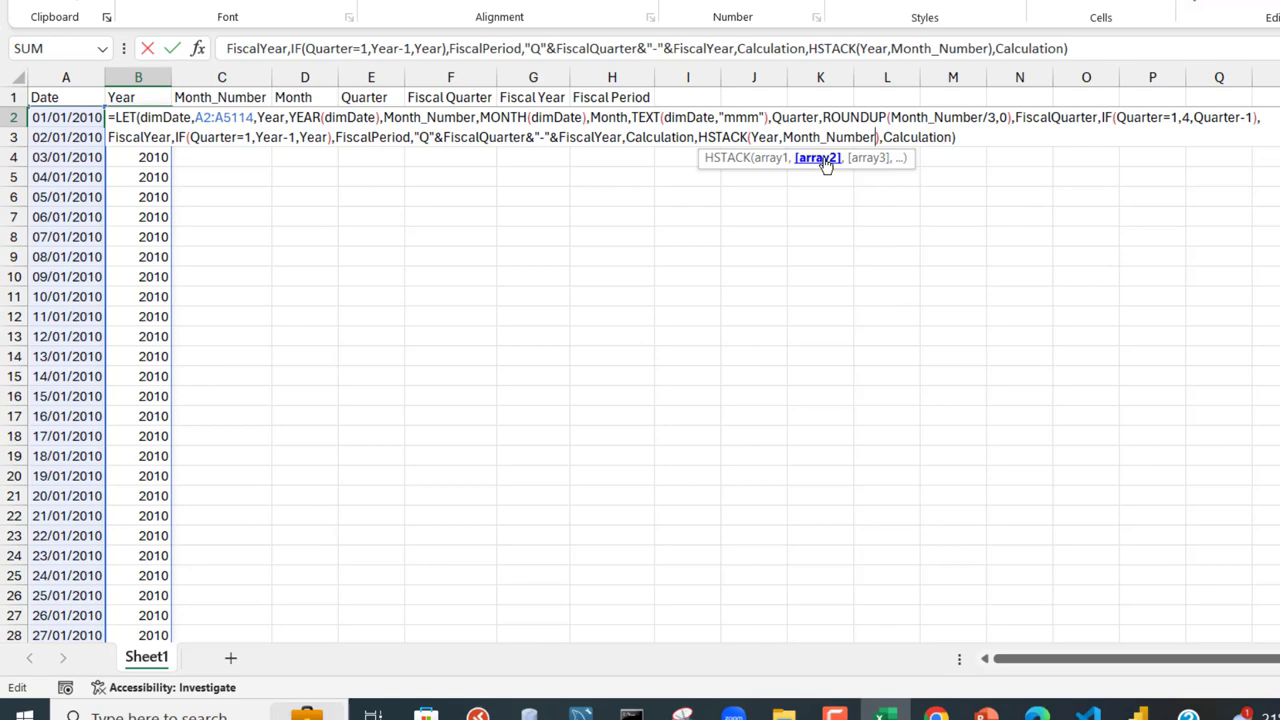
key("ctrl+Return")
left_click(226, 116)
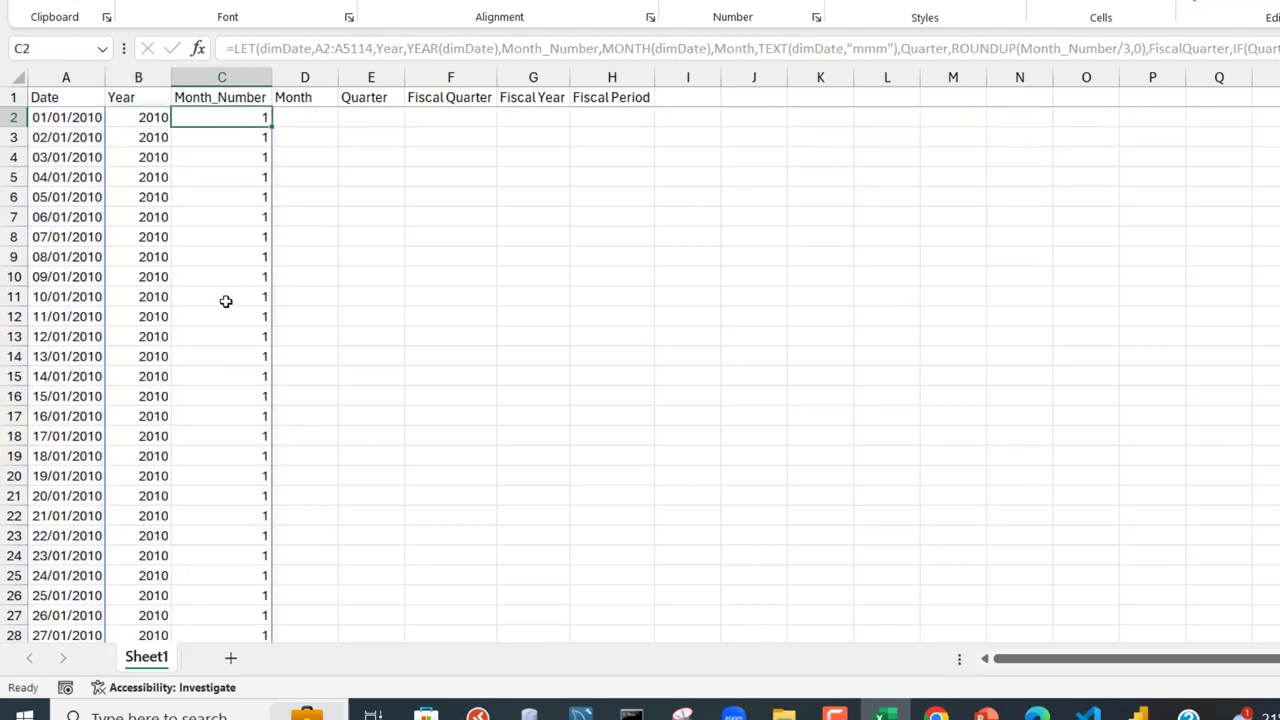
Add Month as the third array of HSTACK in B2's LET formula and enter the formula.
double_click(135, 117)
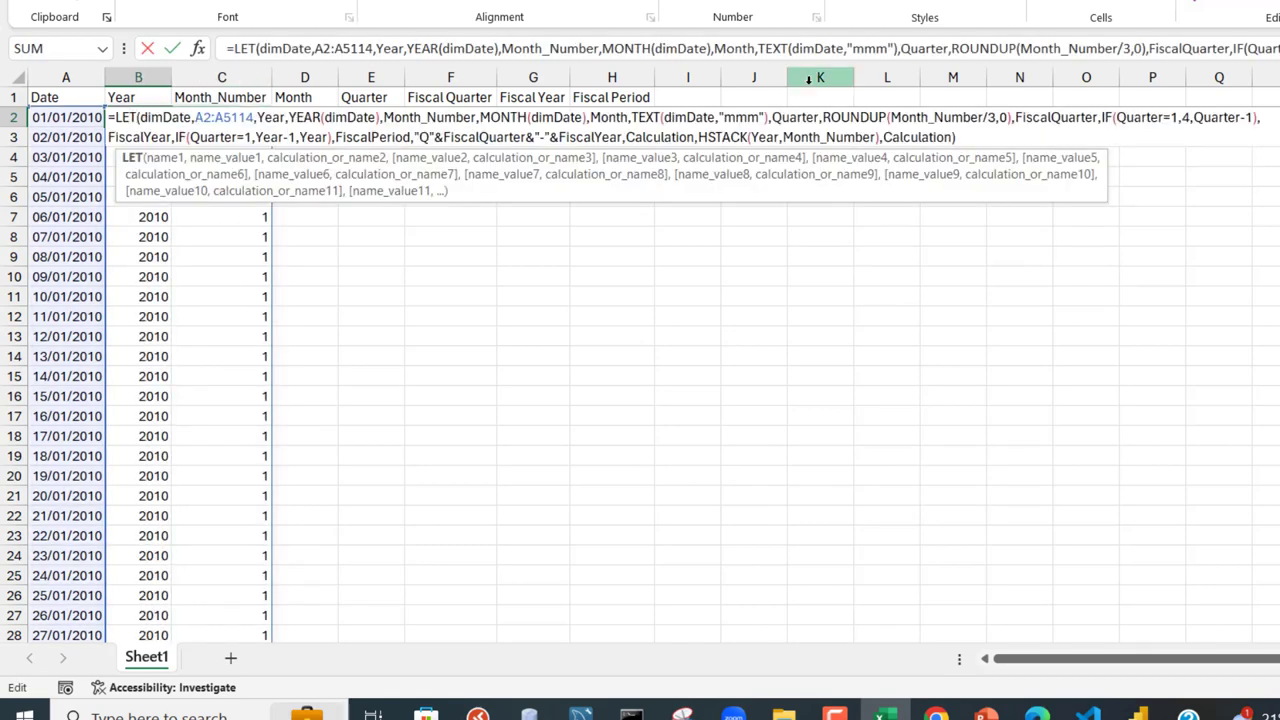
left_click(878, 137)
type(",")
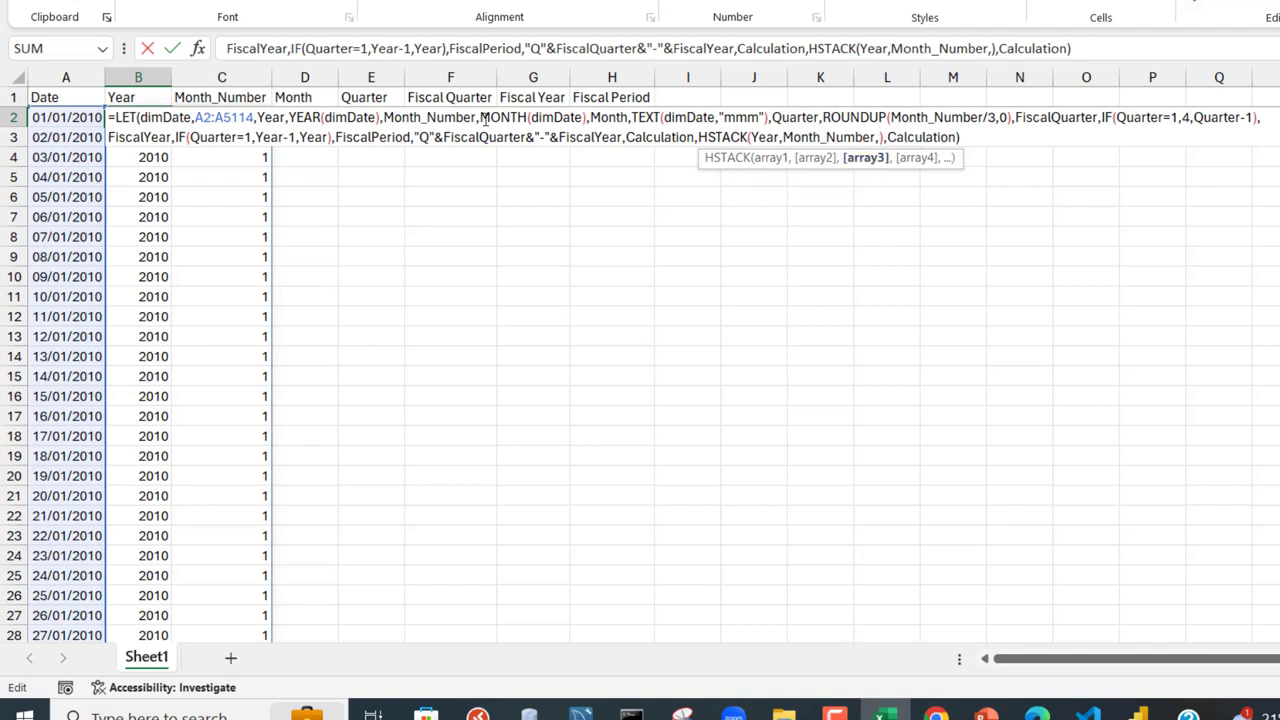
type("mon")
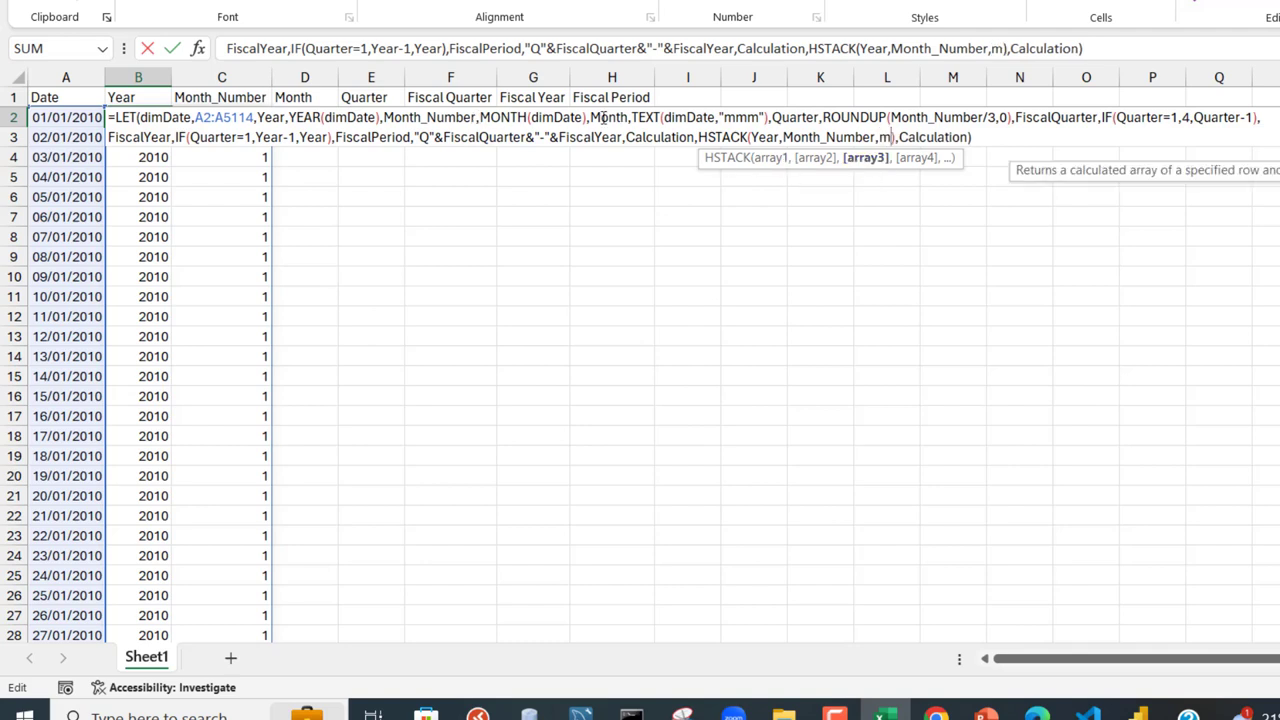
key("Tab")
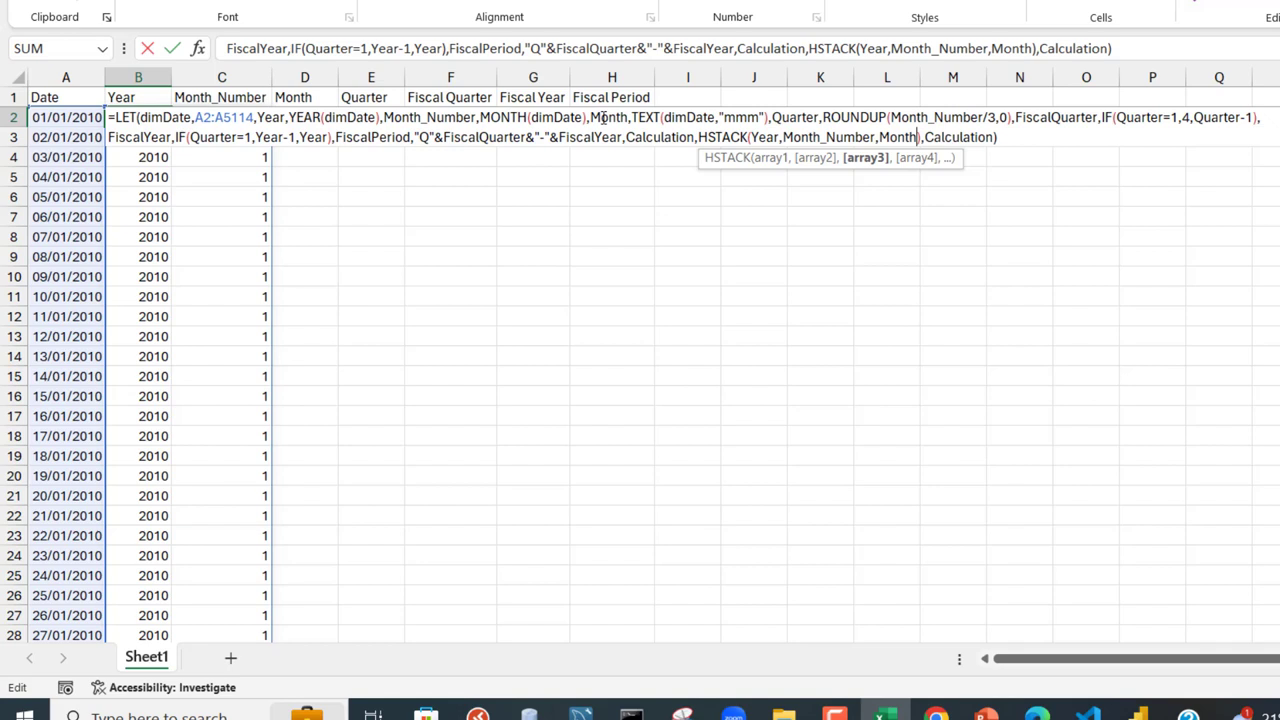
key("Return")
Examine the spilled Month column down through the rows to check the month names against the dates.
left_click_drag(300, 117, 310, 343)
left_click(308, 432)
key("Down")
key("Down")
key("Down")
key("Down")
key("Down")
key("Down")
key("Down")
key("Down")
key("Down")
key("Down")
key("Down")
key("Down")
key("Down")
key("Down")
key("Down")
key("Down")
key("Down")
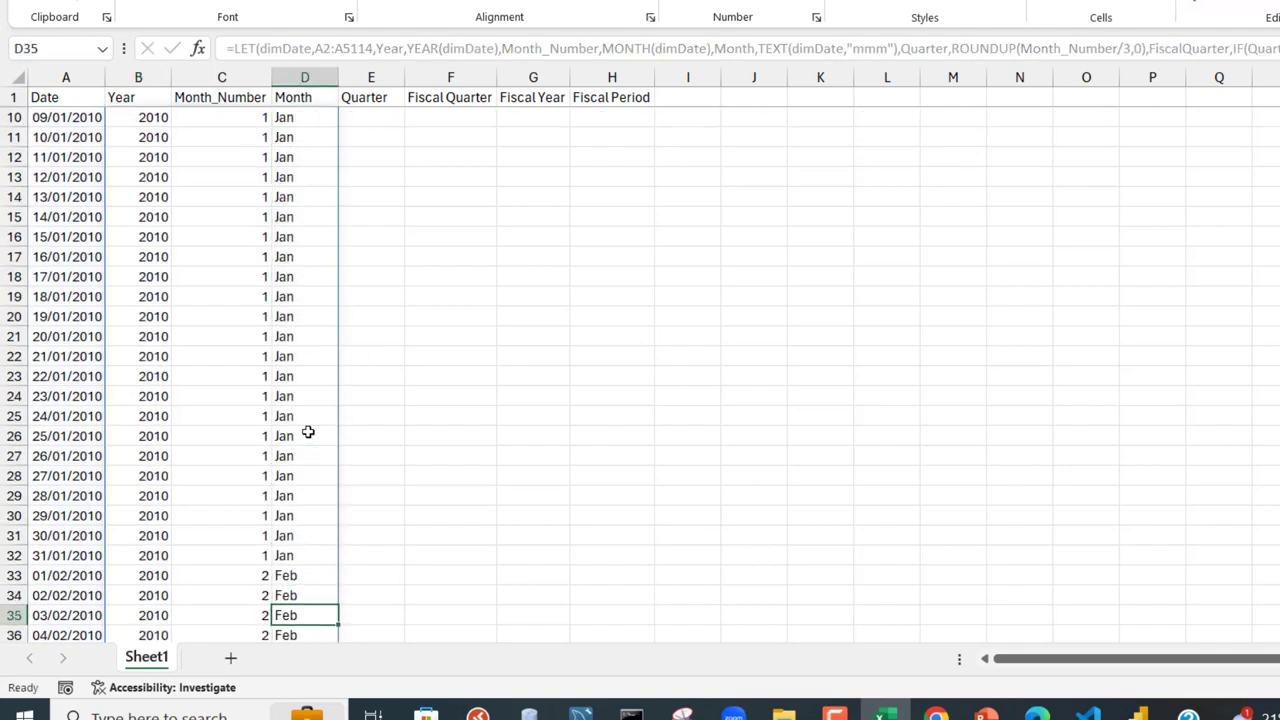
key("Down")
key("Down")
key("Down")
key("Down")
key("Down")
key("Down")
key("Down")
key("Down")
key("Down")
key("Down")
key("Down")
key("Down")
key("Down")
key("Down")
key("Down")
key("Down")
key("Down")
key("Down")
key("Down")
key("Down")
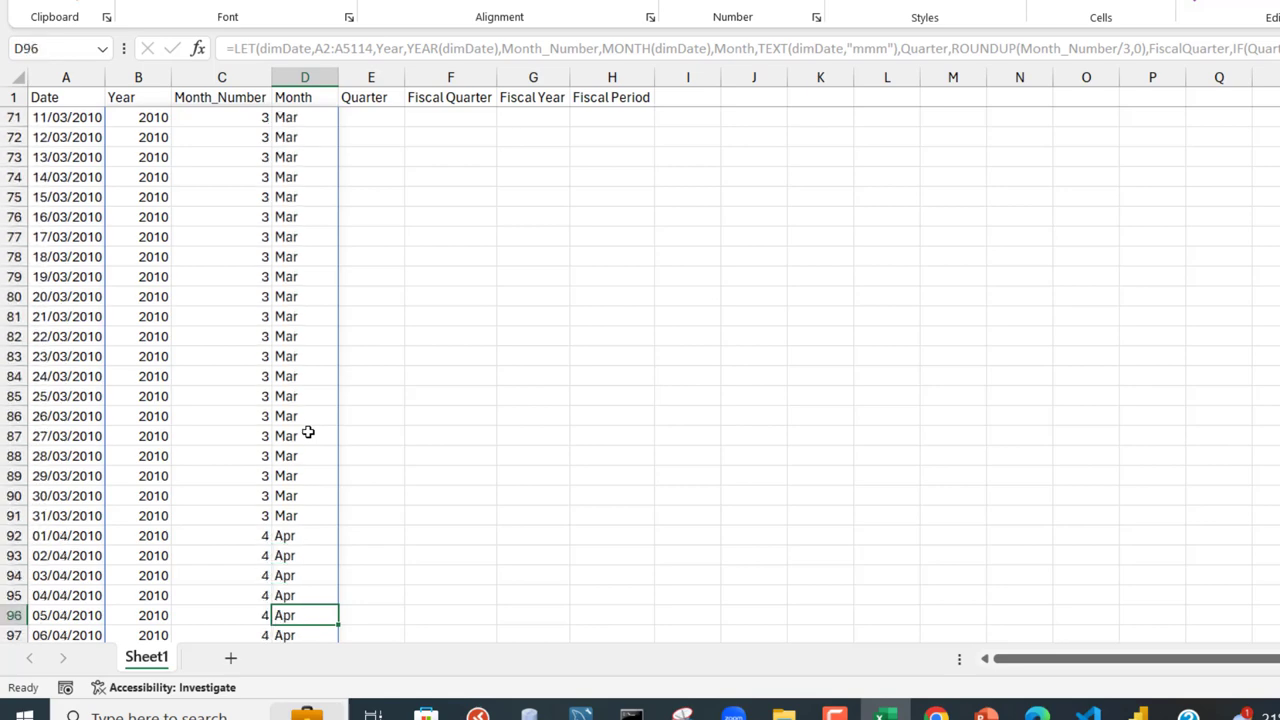
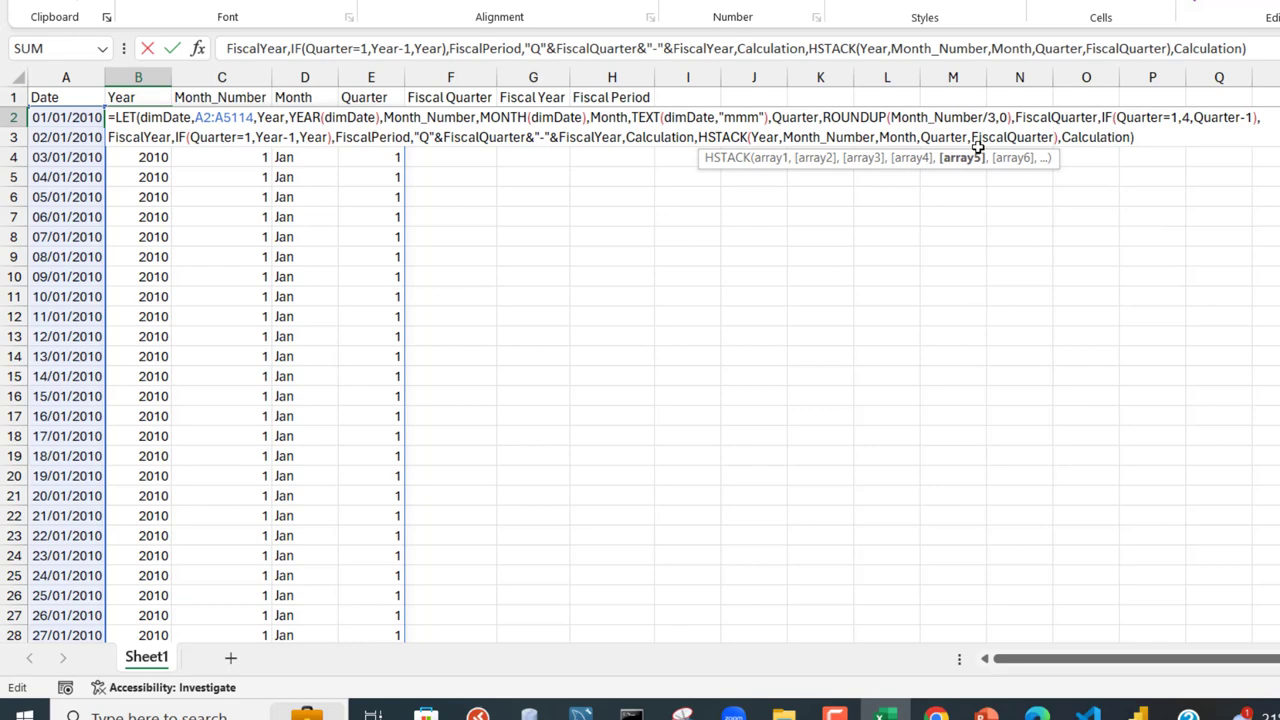
Enter B2's LET formula with FiscalQuarter as the last HSTACK array and check the Fiscal Quarter column.
key("ctrl+Return")
left_click(454, 119)
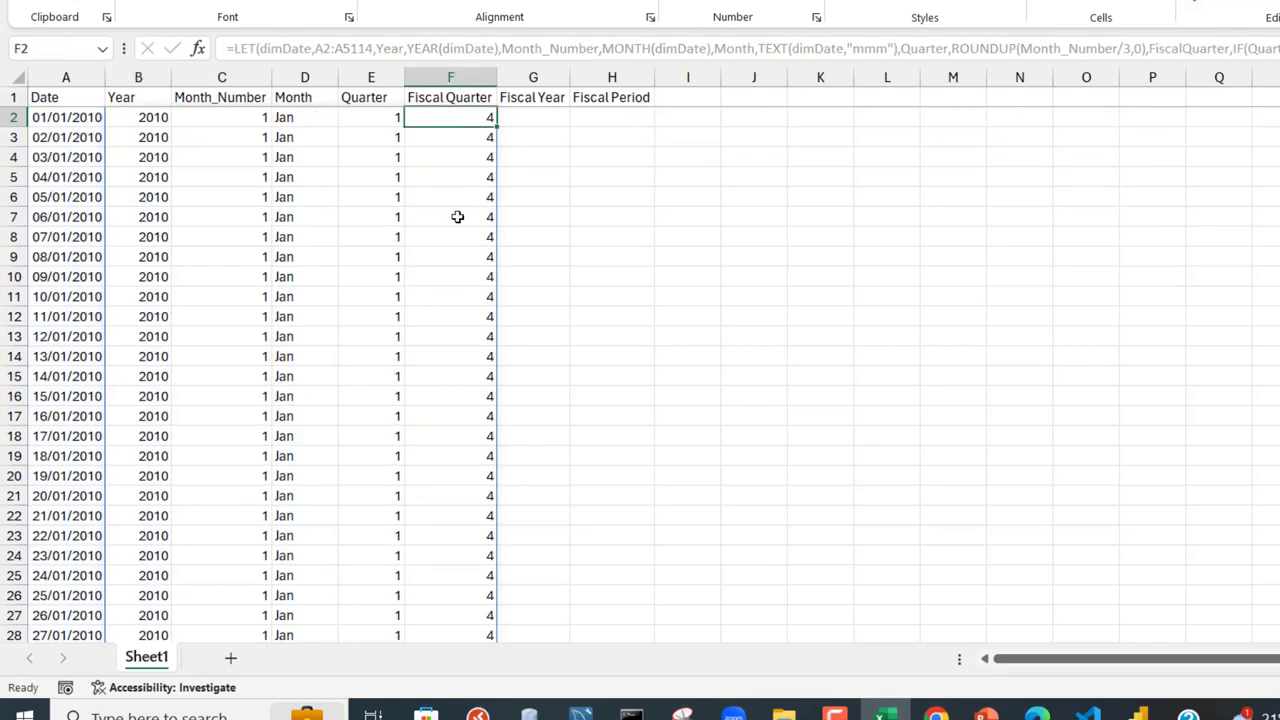
left_click(457, 217, "shift")
left_click(455, 122)
left_click_drag(455, 122, 450, 496)
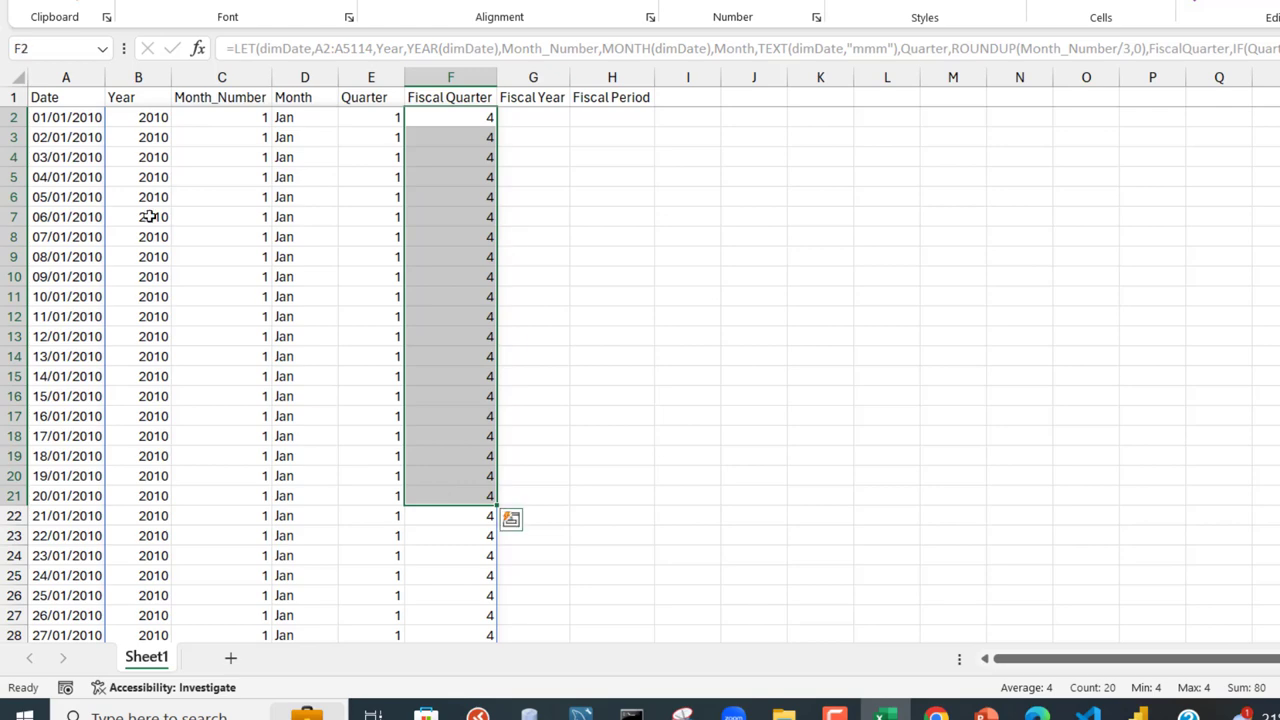
Add FiscalYear after FiscalQuarter in B2's HSTACK, enter the formula and check the Fiscal Year column.
double_click(147, 117)
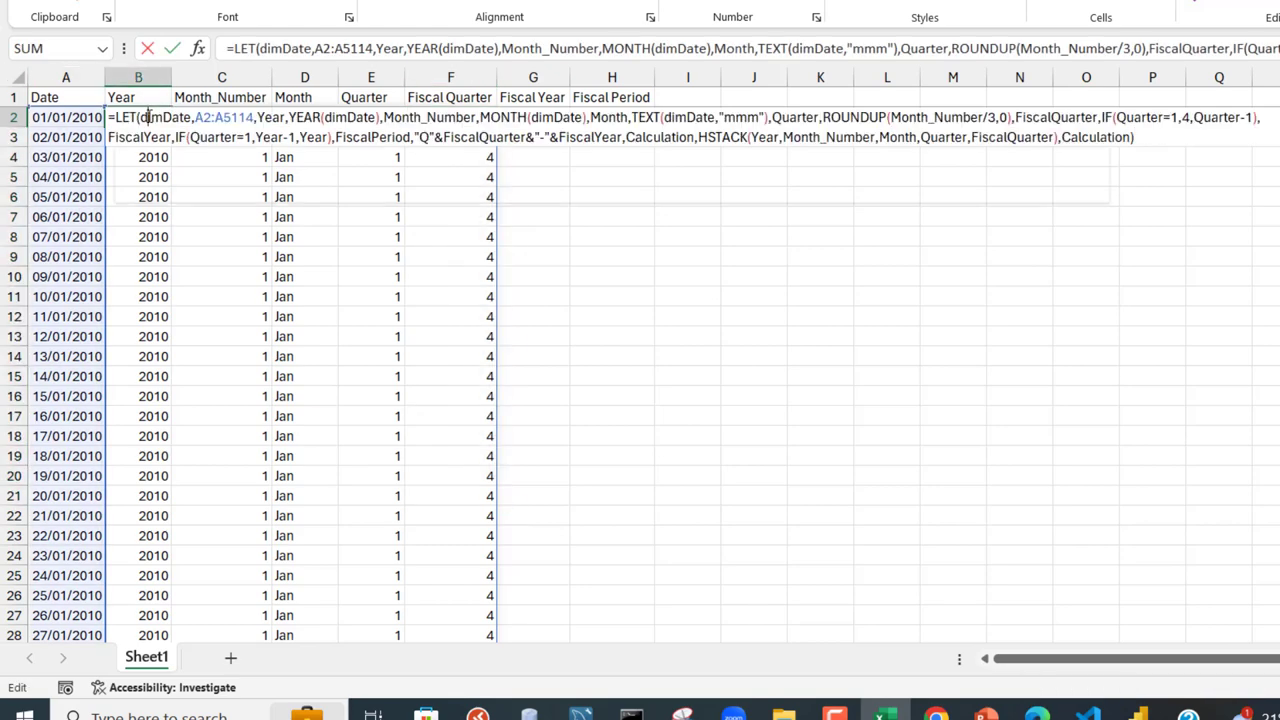
left_click(1053, 138)
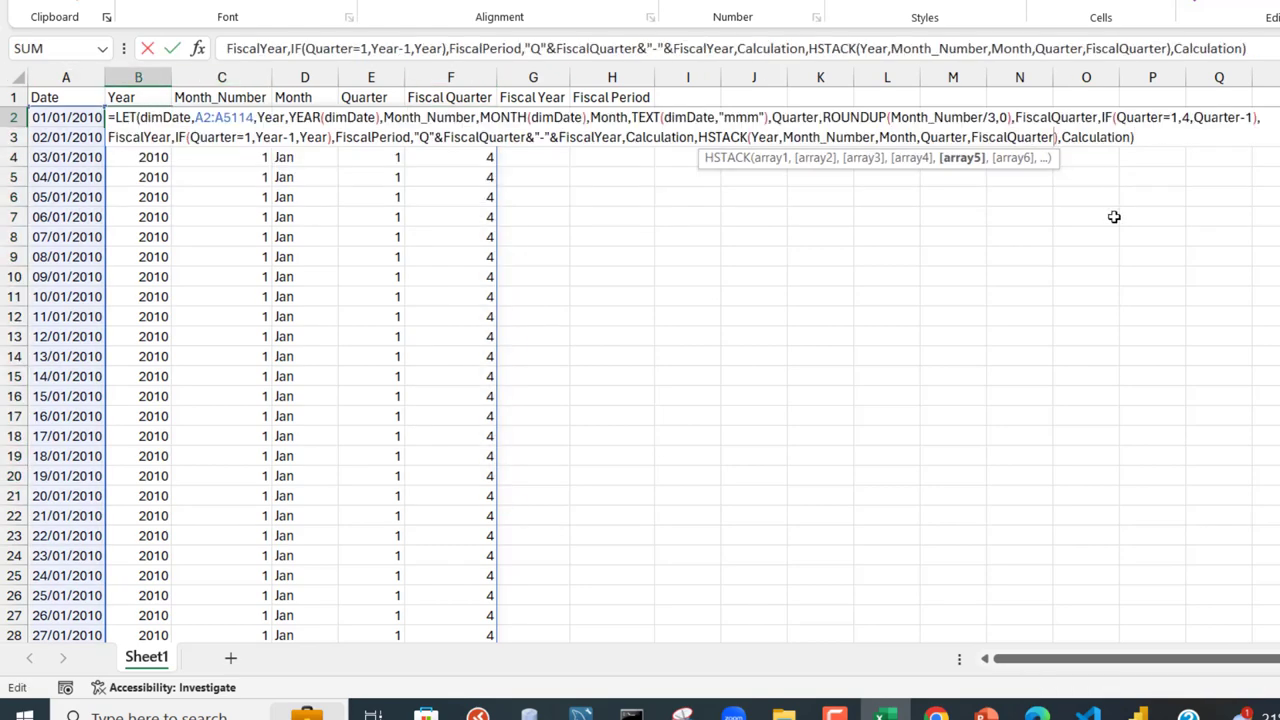
type(",")
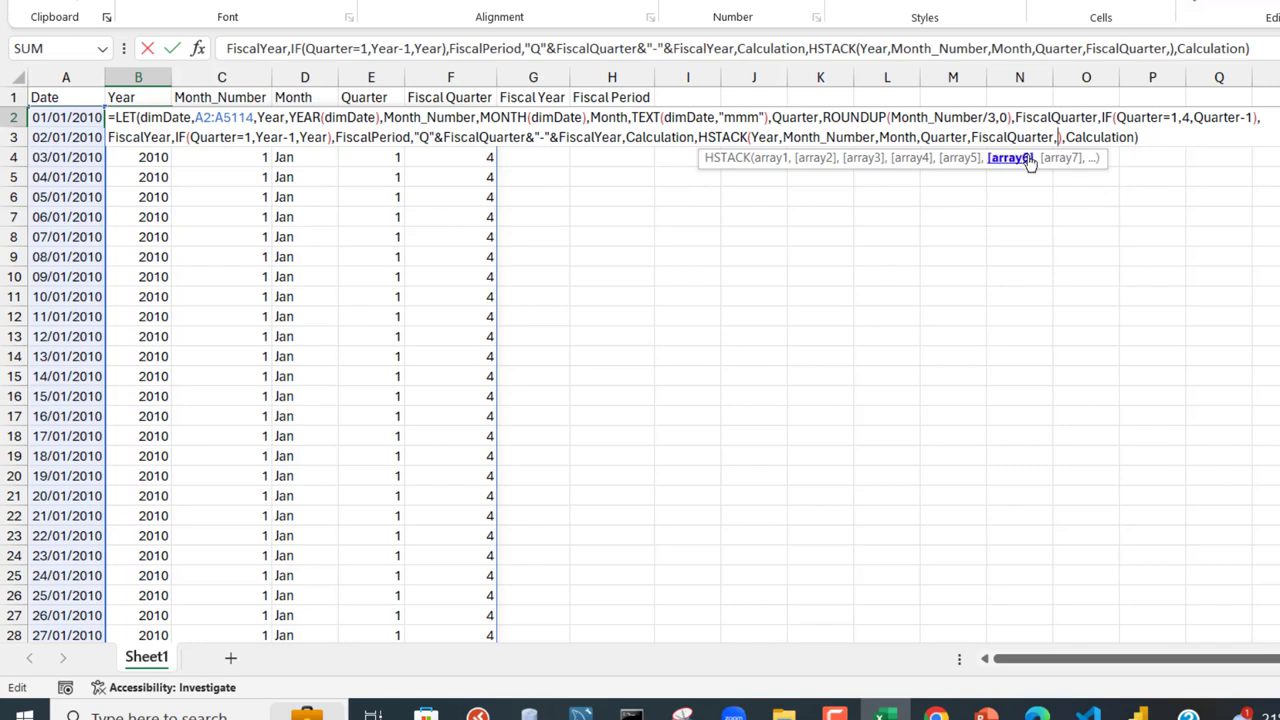
type("fis")
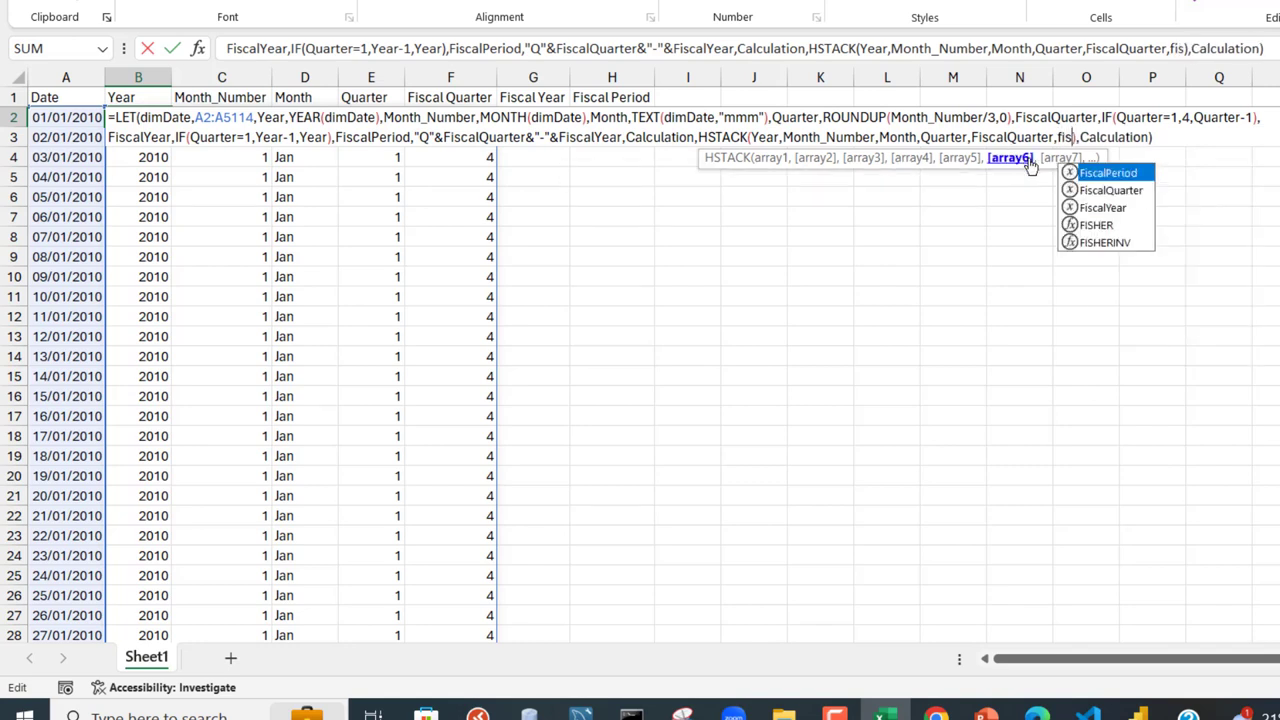
key("Down")
key("Down")
key("Tab")
key("ctrl+Return")
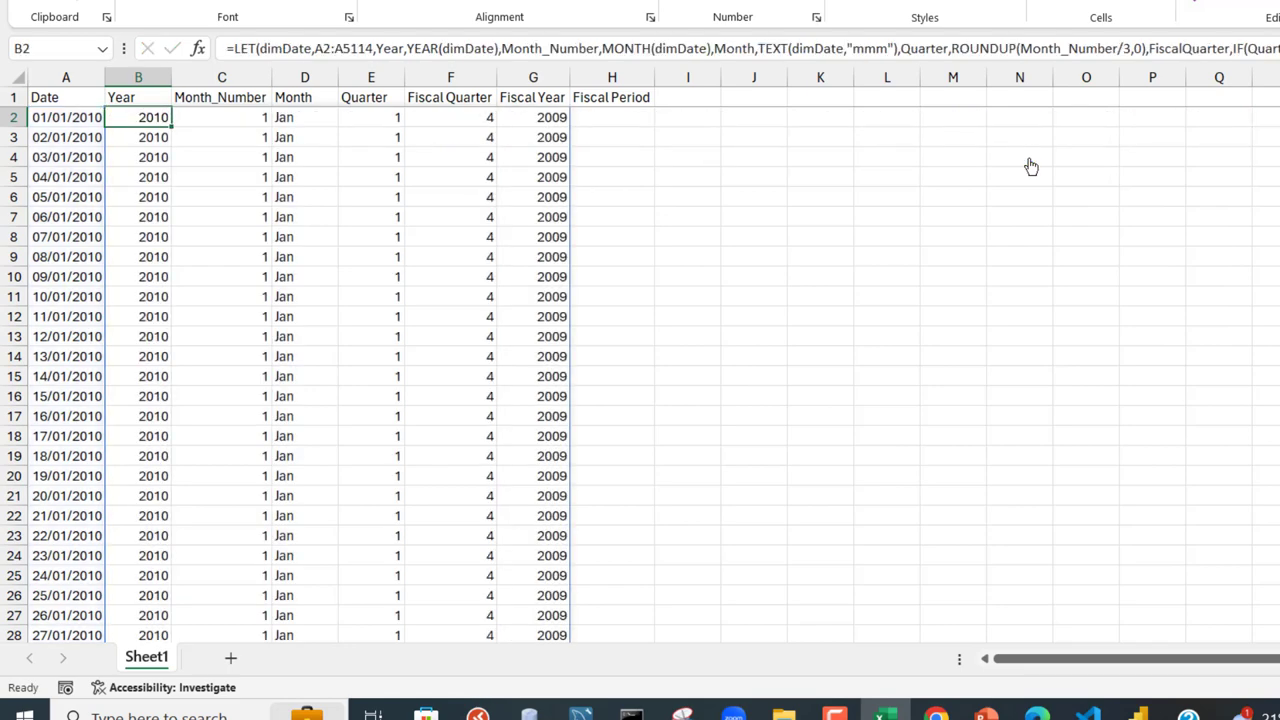
left_click_drag(552, 116, 540, 518)
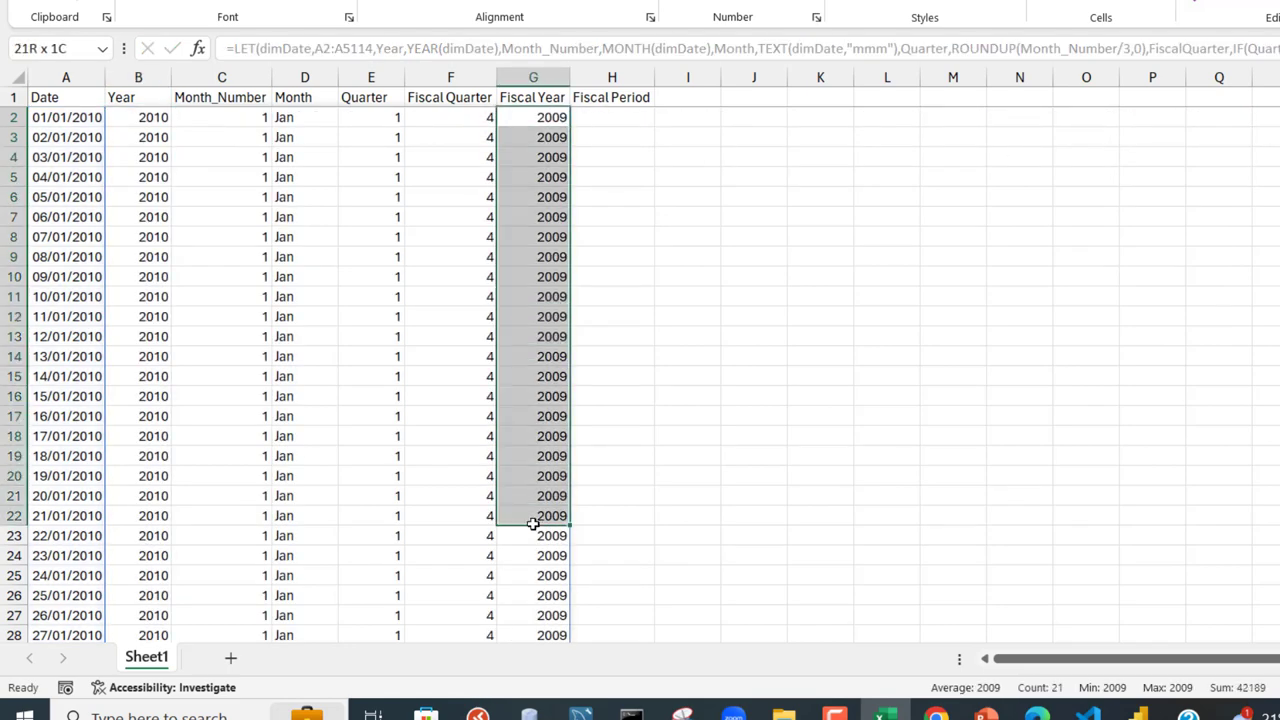
left_click(608, 118)
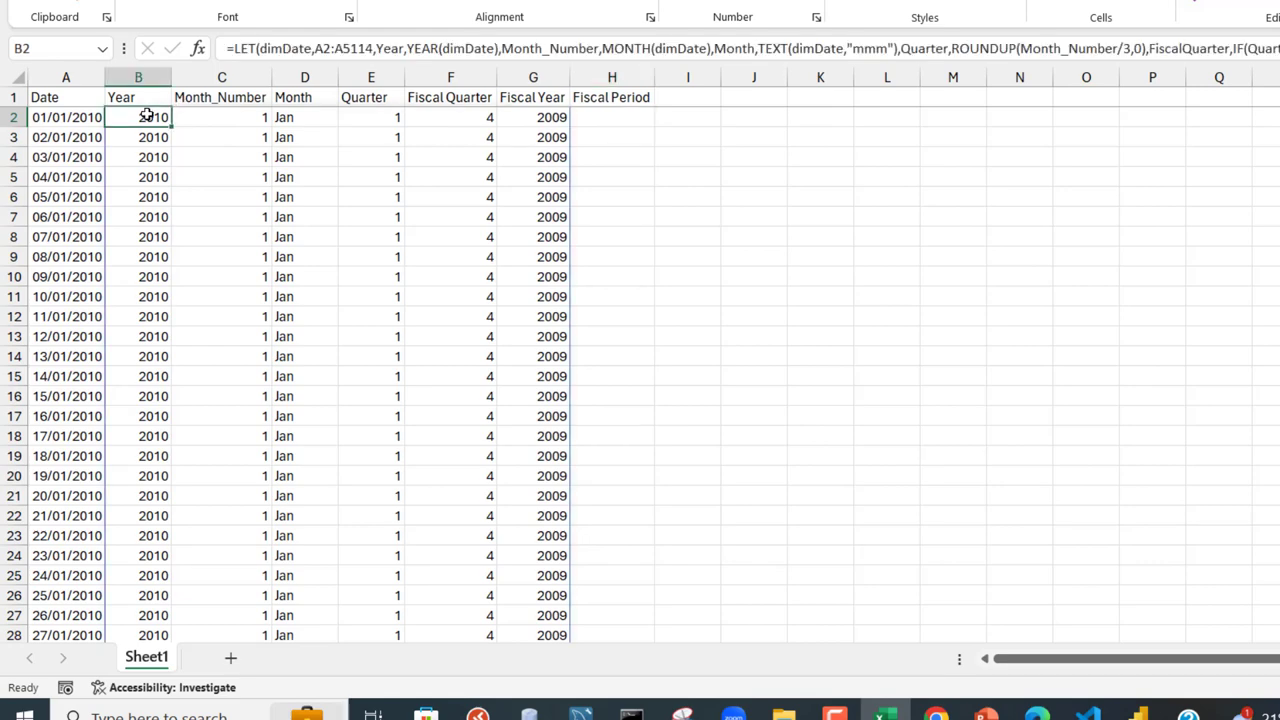
Add FiscalPeriod as the last array of HSTACK in B2's LET formula and enter the formula.
double_click(146, 116)
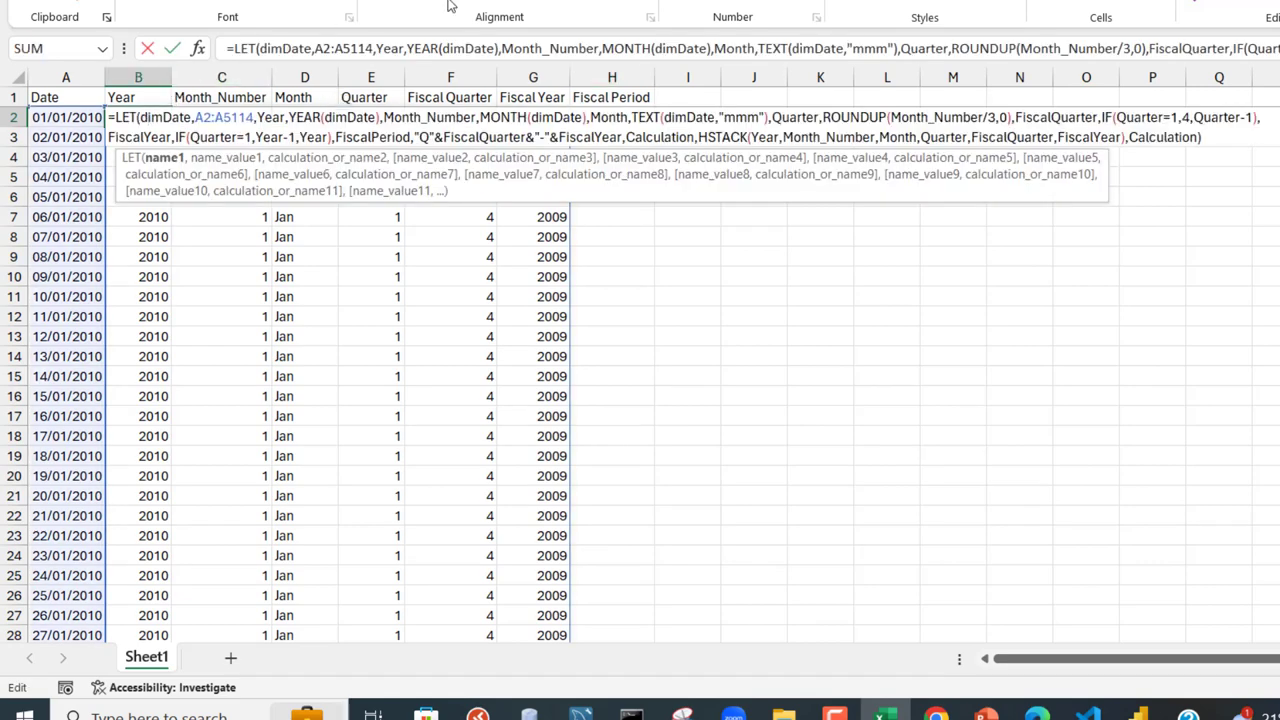
left_click(1122, 137)
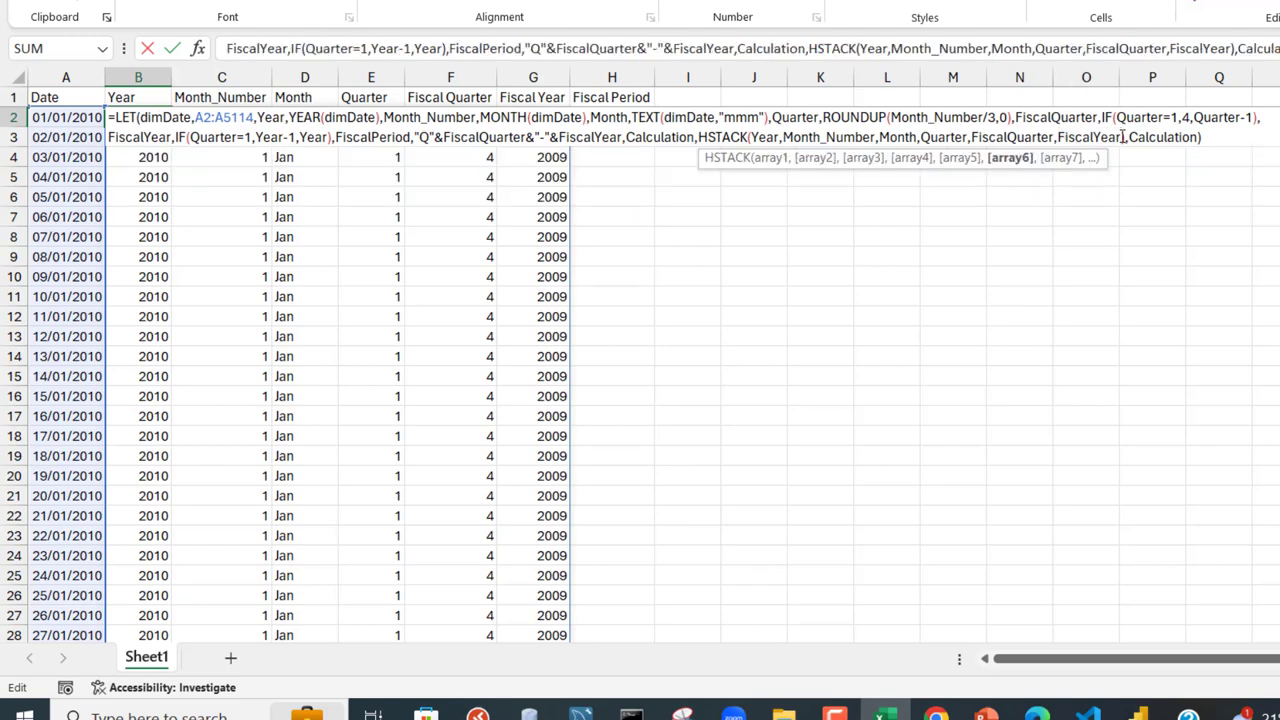
type(",")
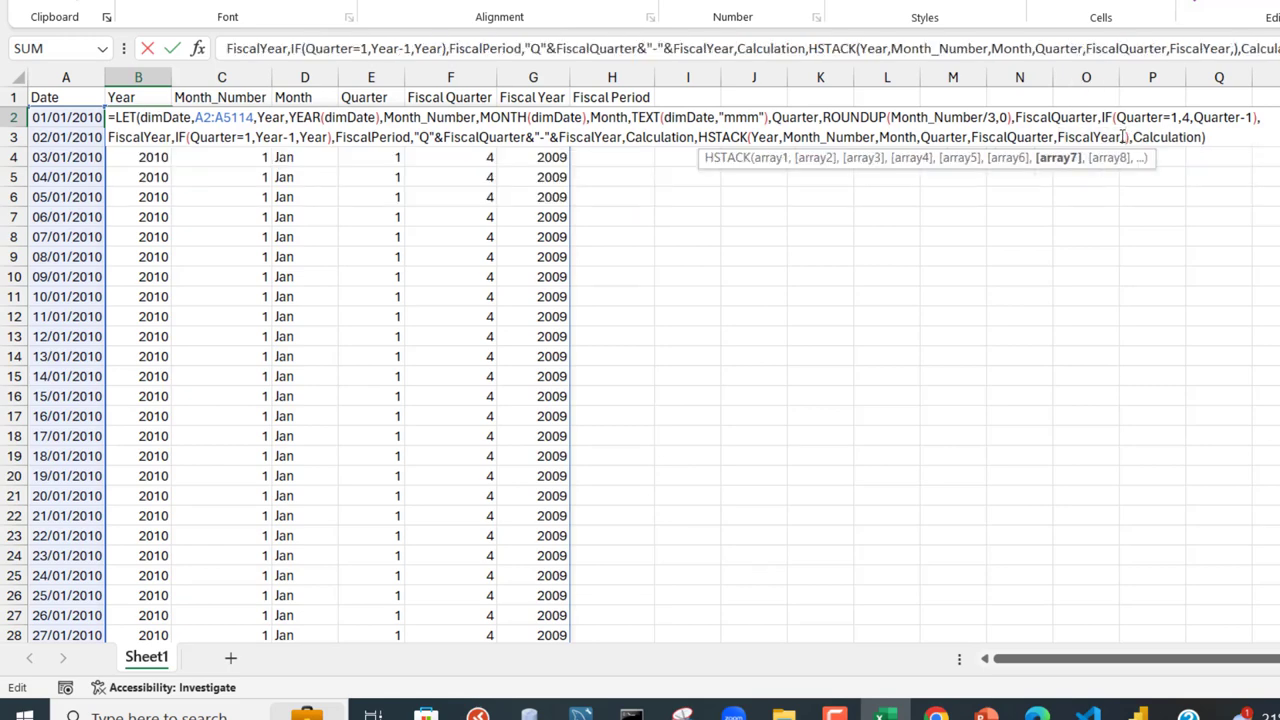
type("FiscalPeriod")
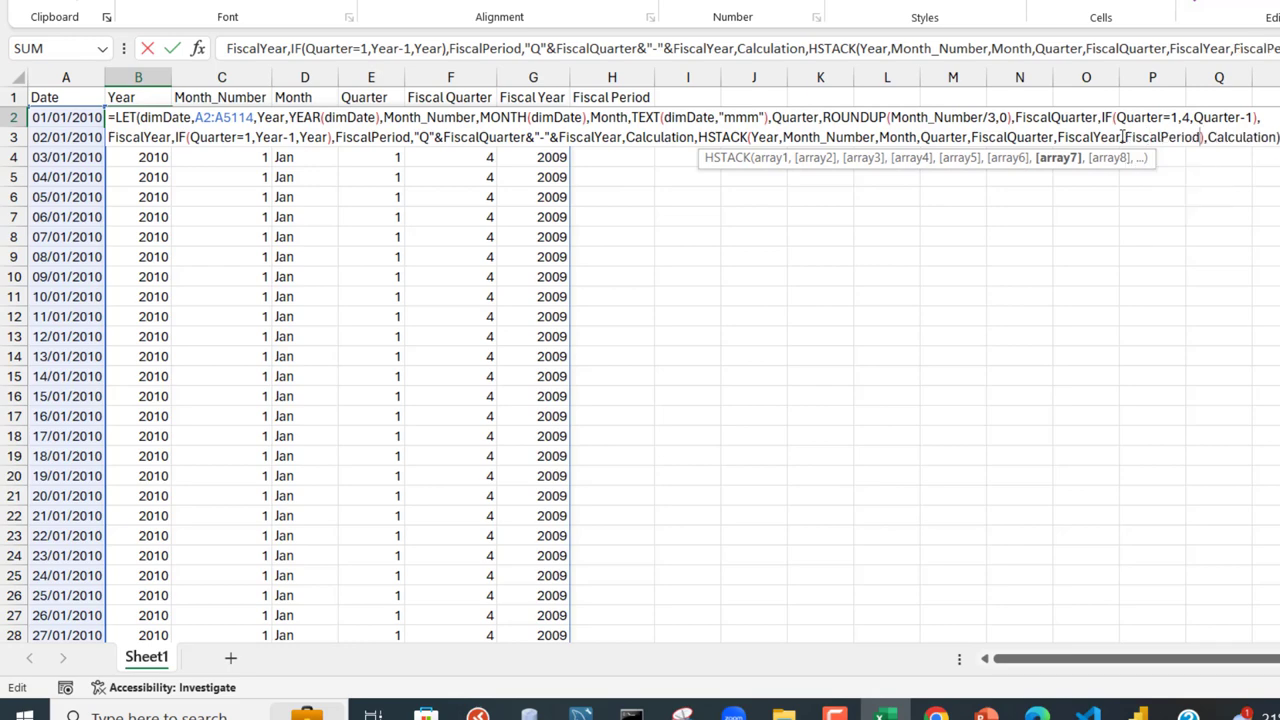
key("Return")
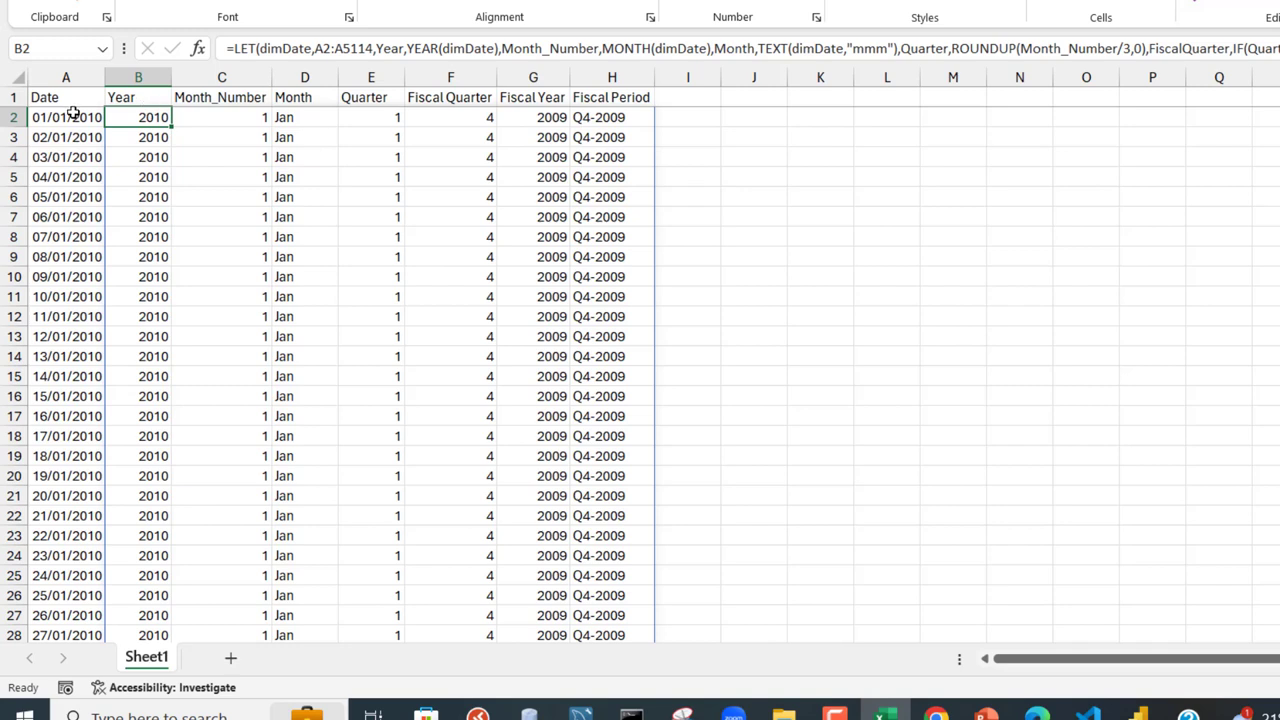
Review each column of the finished date table in turn, from Date through Fiscal Period.
left_click_drag(72, 118, 86, 336)
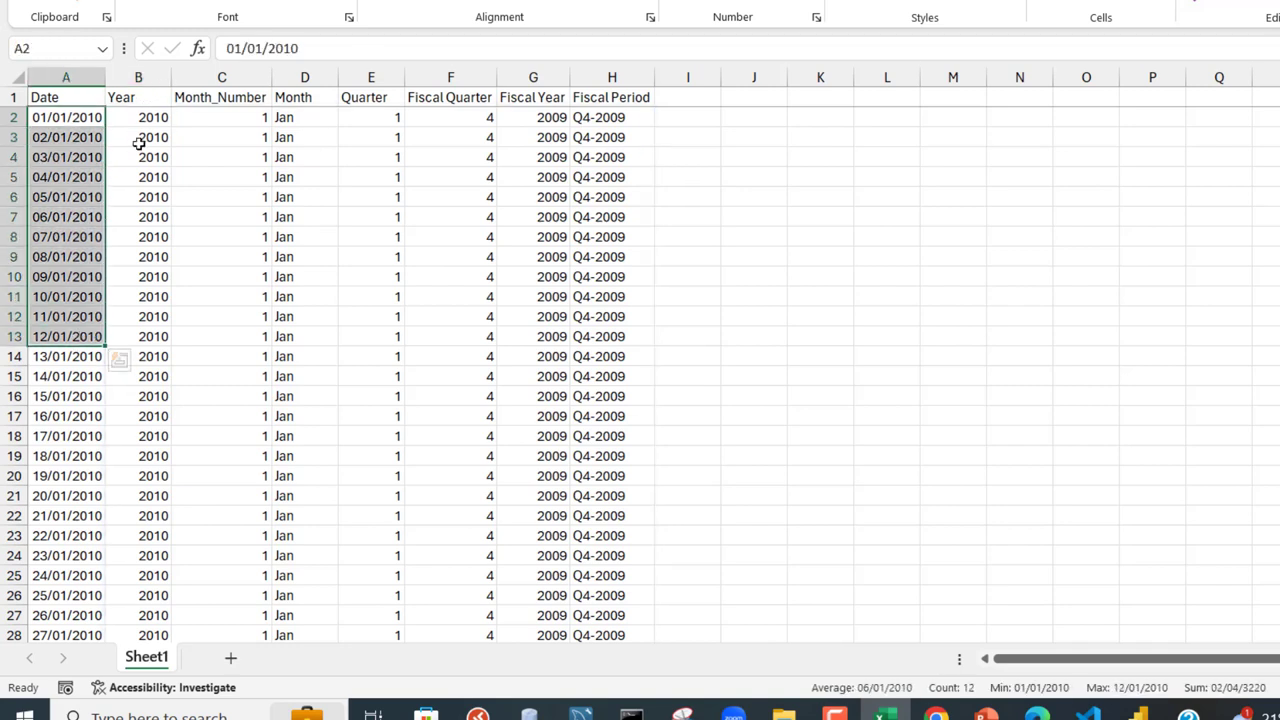
left_click_drag(140, 116, 114, 500)
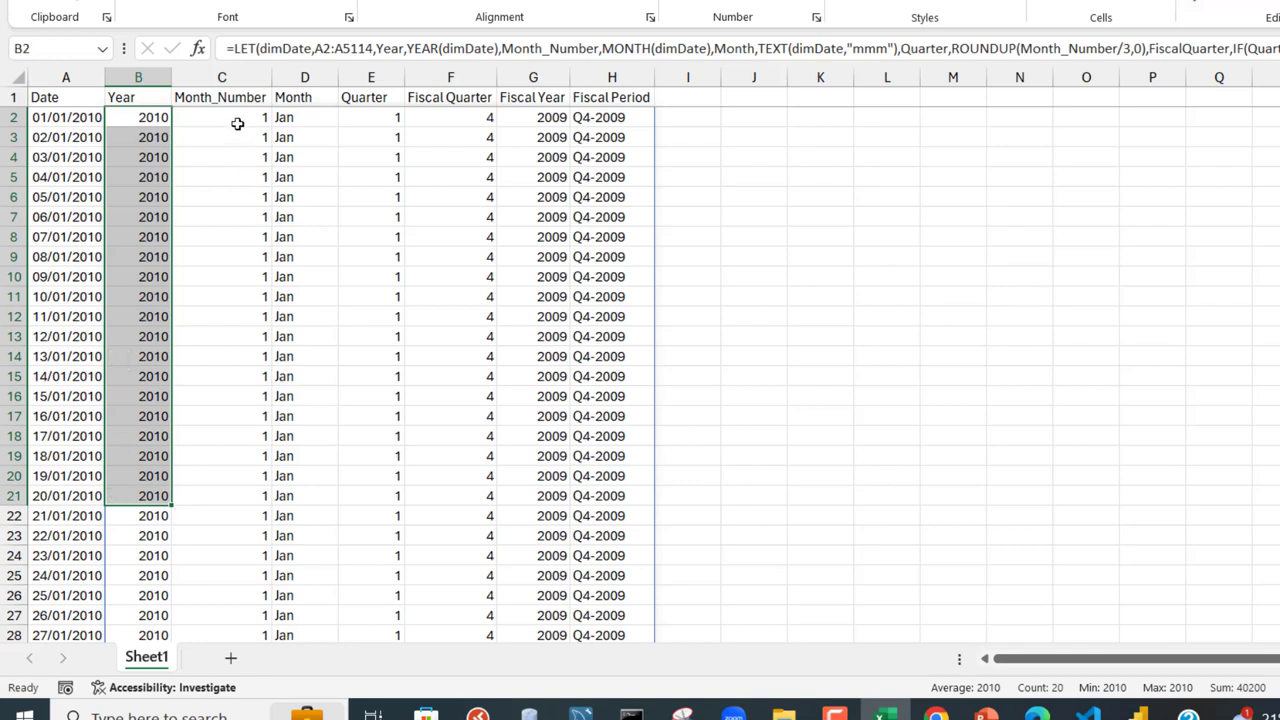
left_click_drag(237, 118, 237, 487)
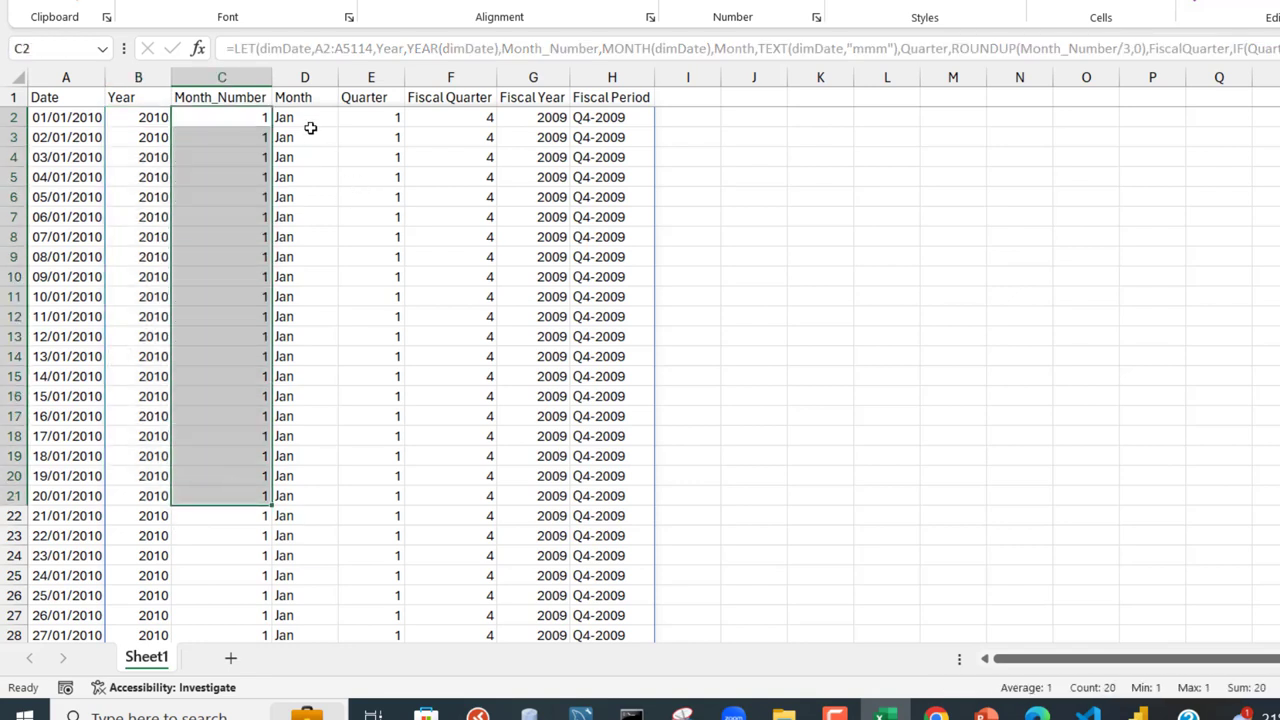
left_click_drag(305, 116, 300, 495)
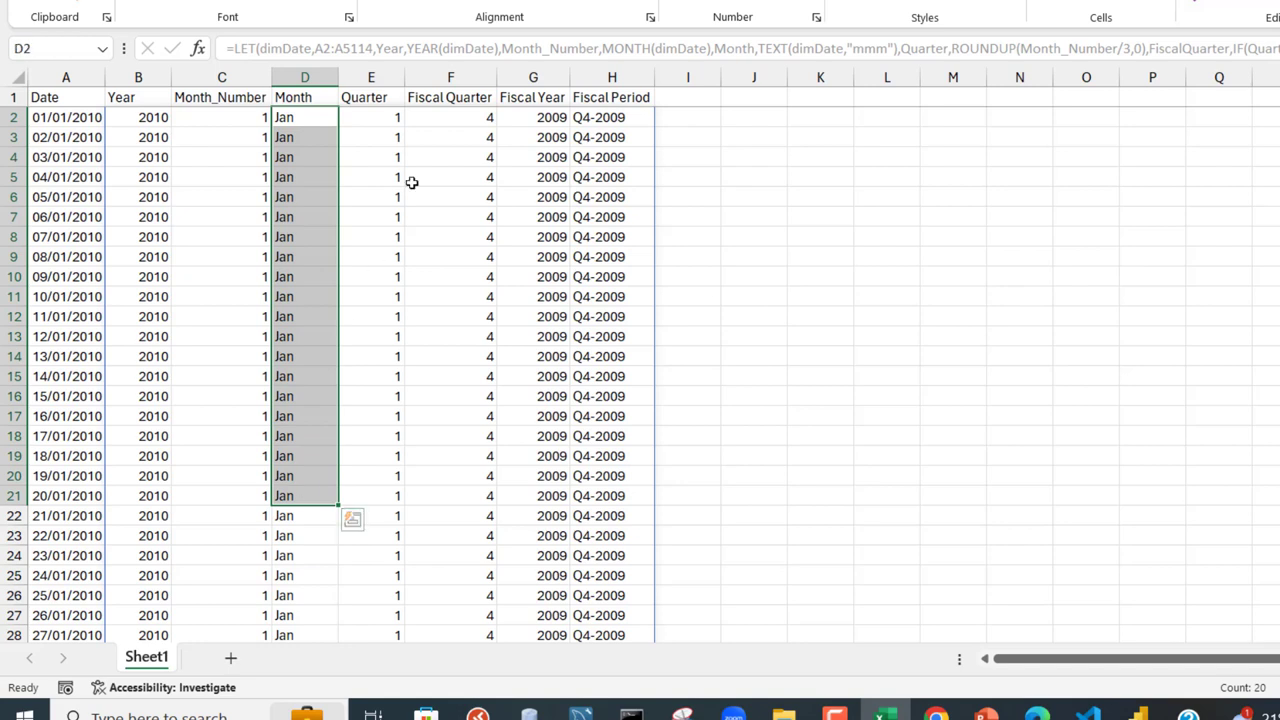
left_click_drag(377, 117, 394, 400)
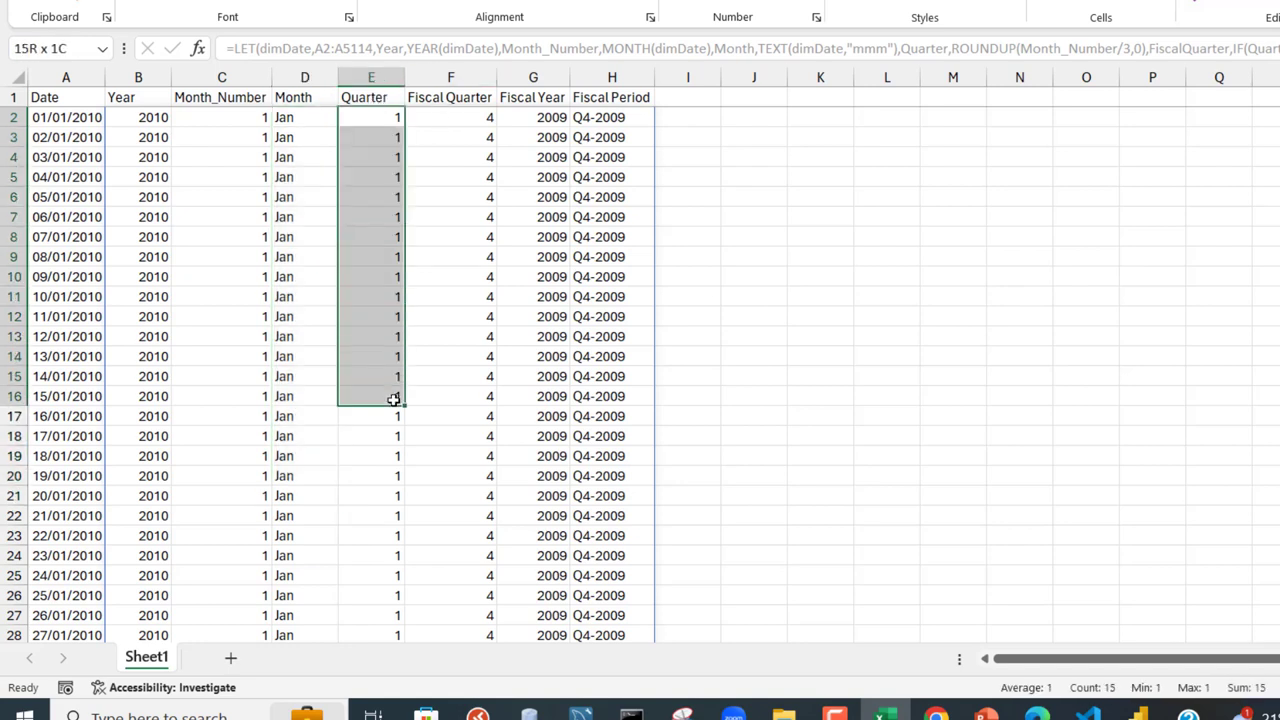
left_click_drag(447, 116, 475, 376)
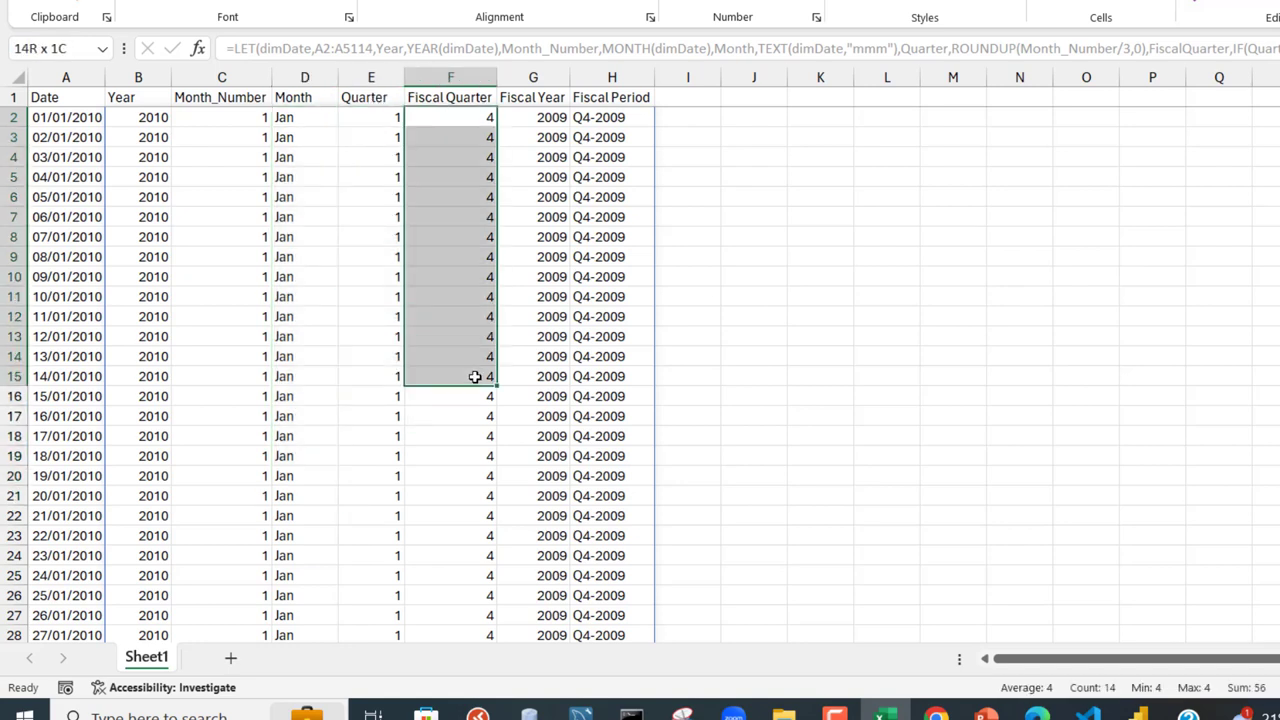
left_click_drag(548, 118, 582, 416)
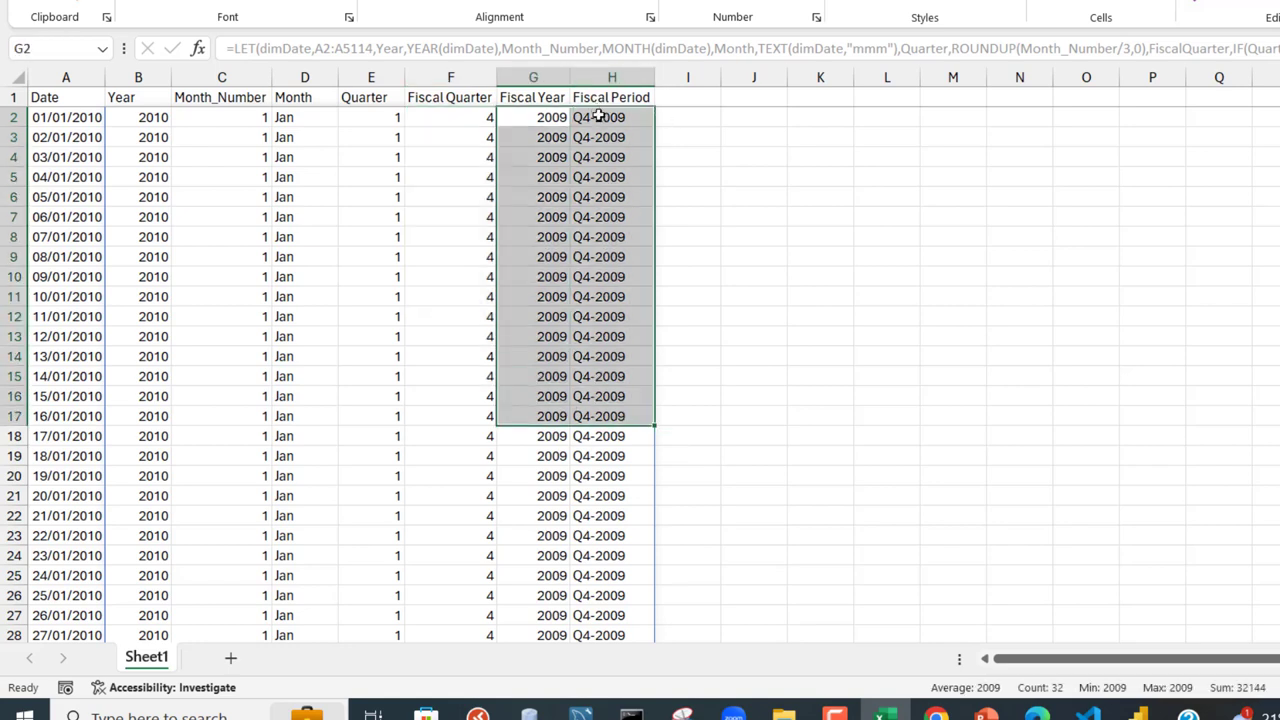
left_click_drag(598, 114, 621, 480)
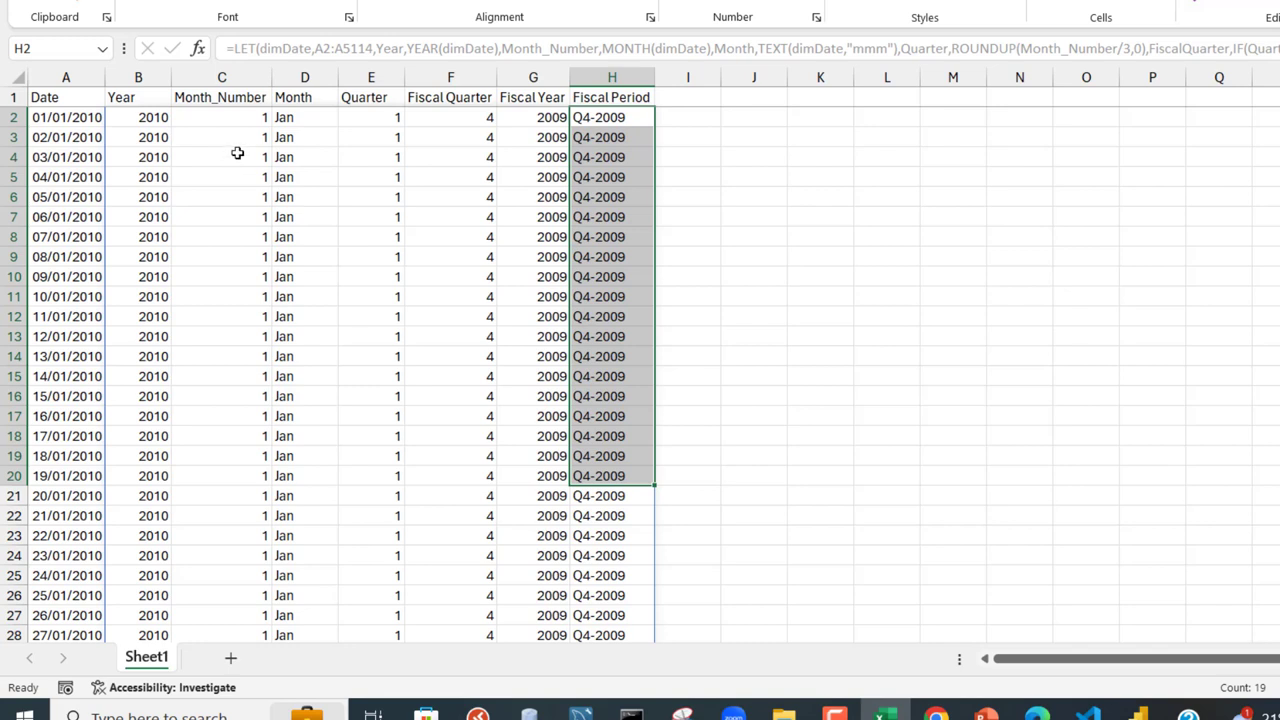
left_click(301, 133)
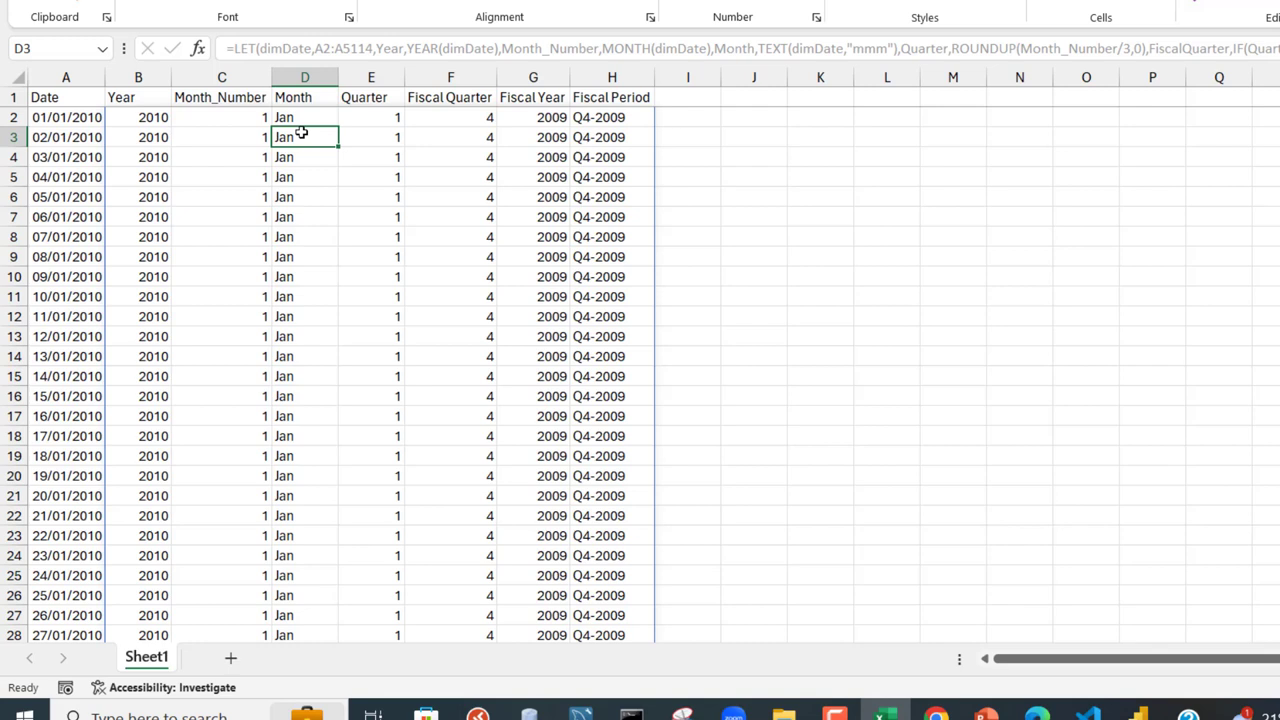
Check the first entries of the Quarter, Fiscal Quarter and Fiscal Period columns in the date table.
left_click(363, 136)
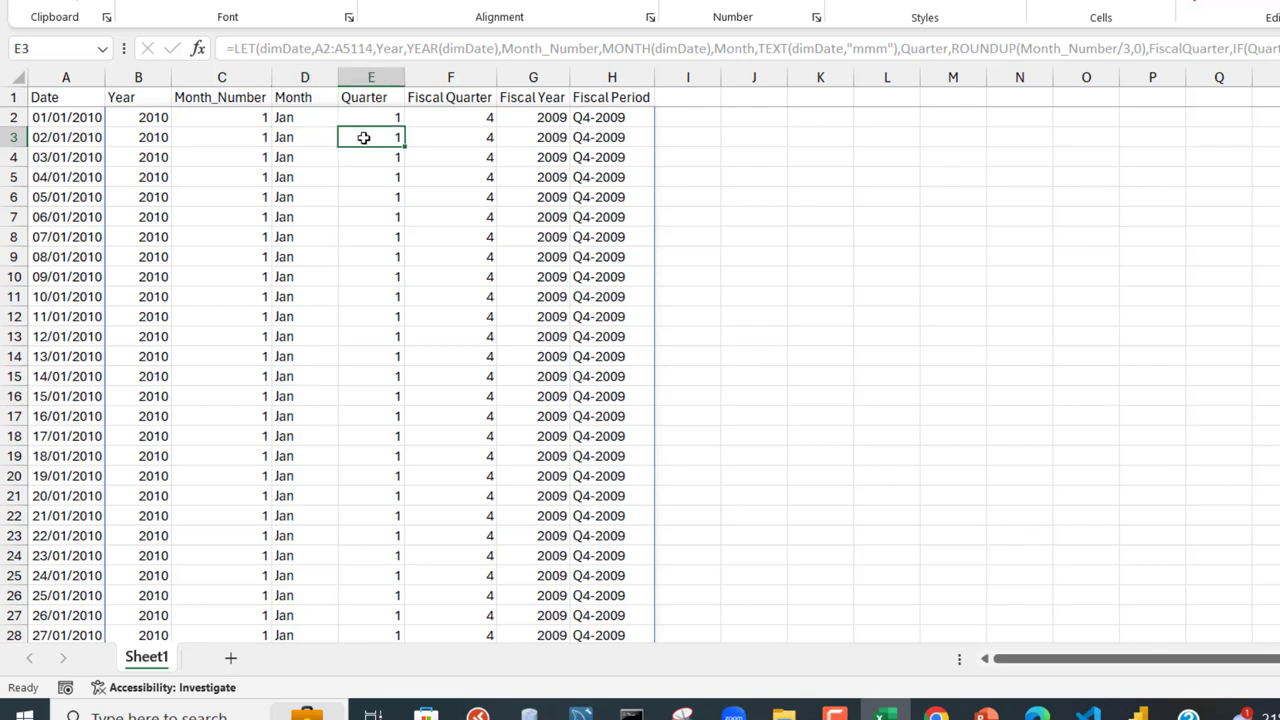
left_click(448, 118)
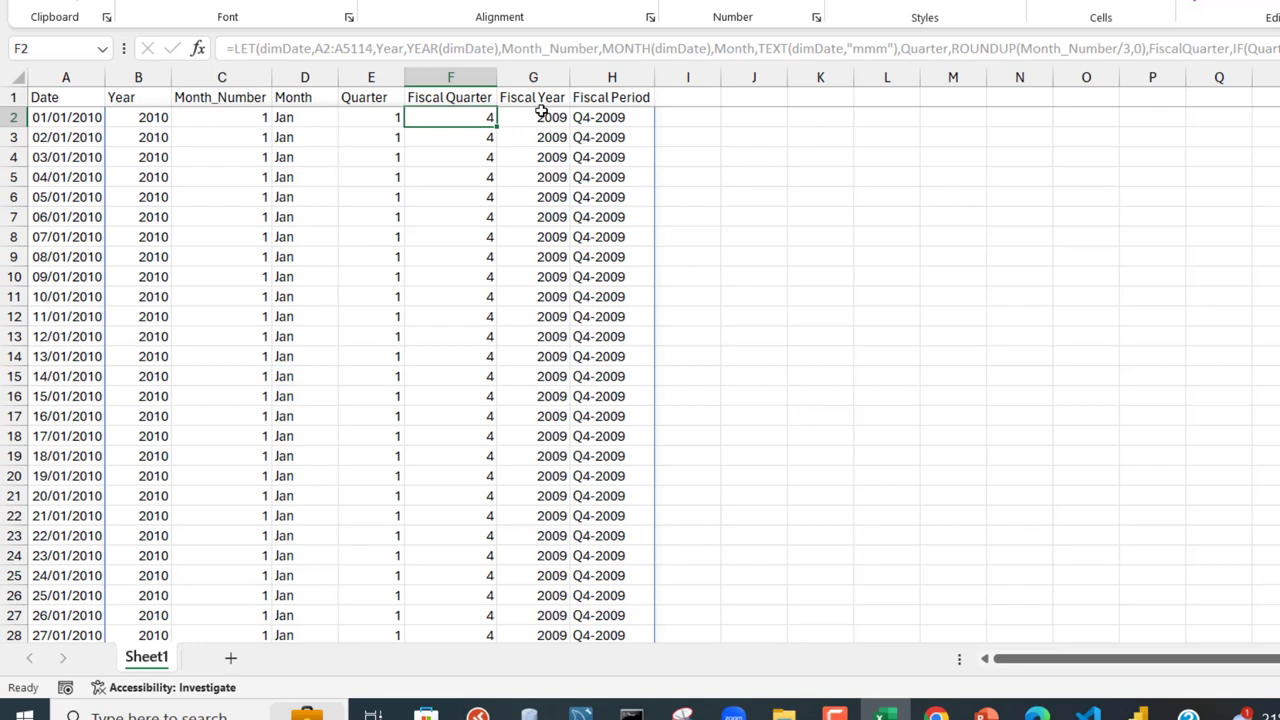
left_click(623, 115)
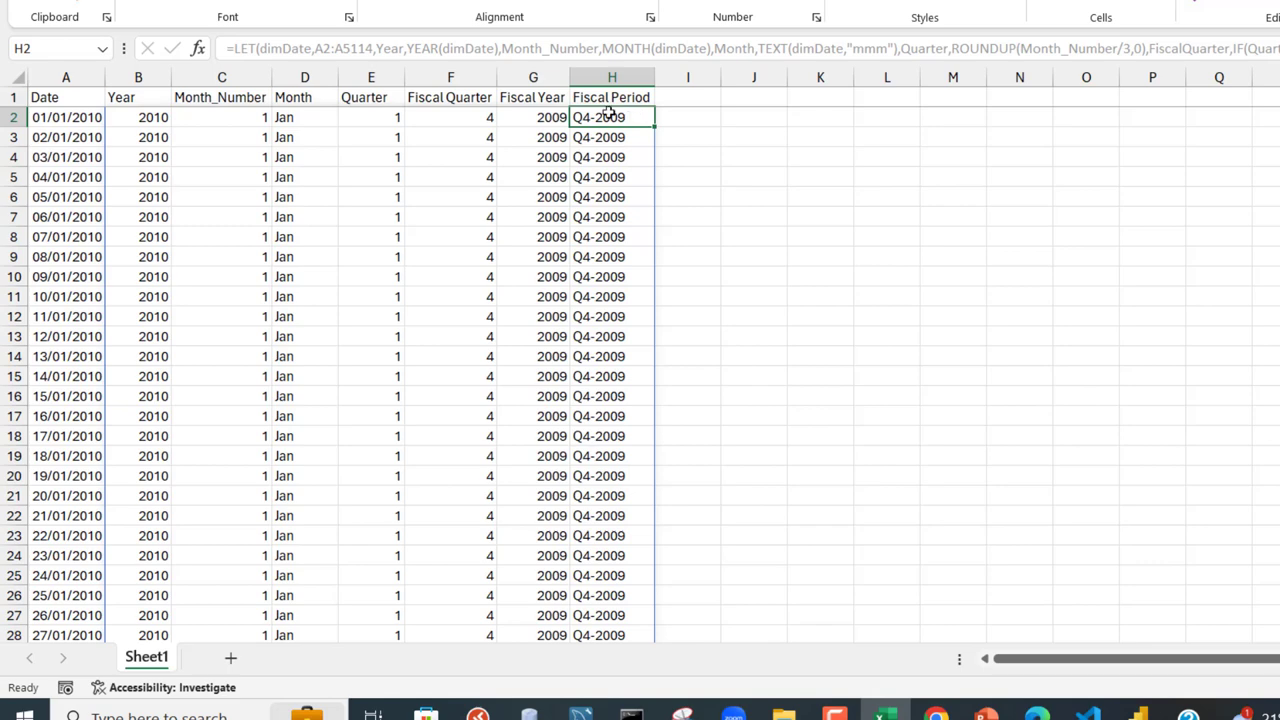
Inspect the complete LET formula in cell B2, from dimDate through the HSTACK calculation, and exit cell editing.
left_click(163, 117)
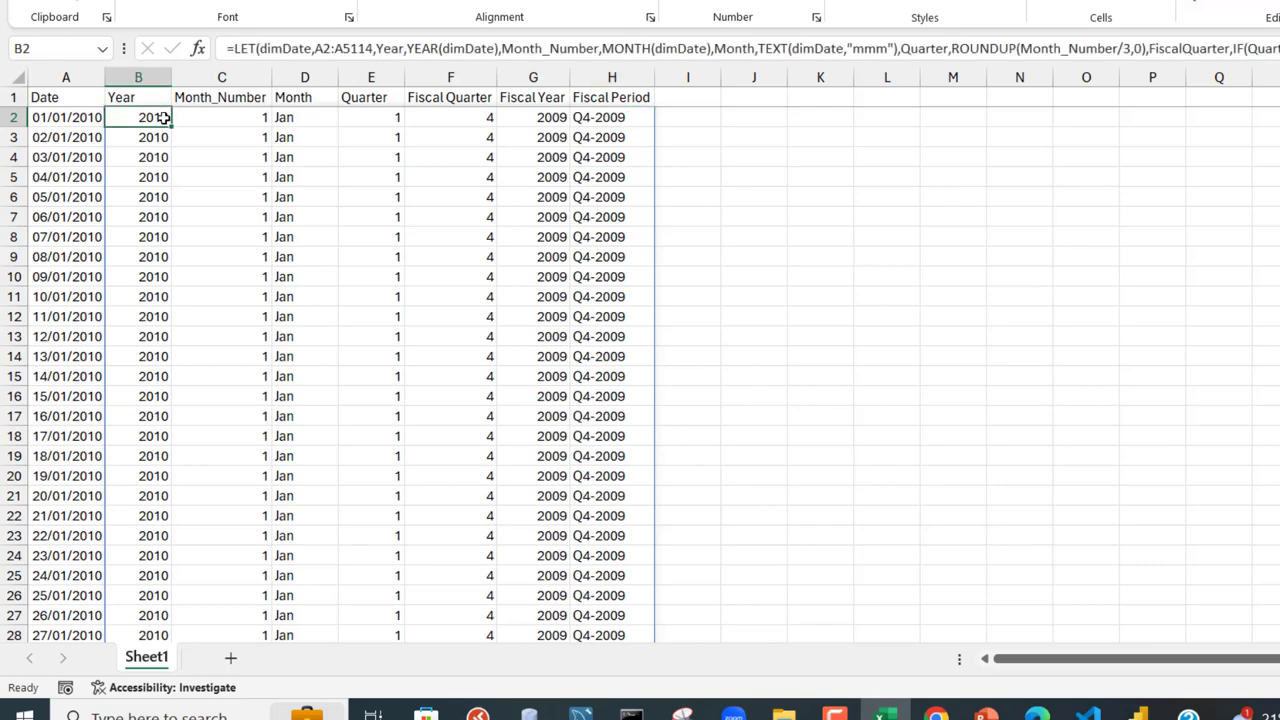
double_click(163, 117)
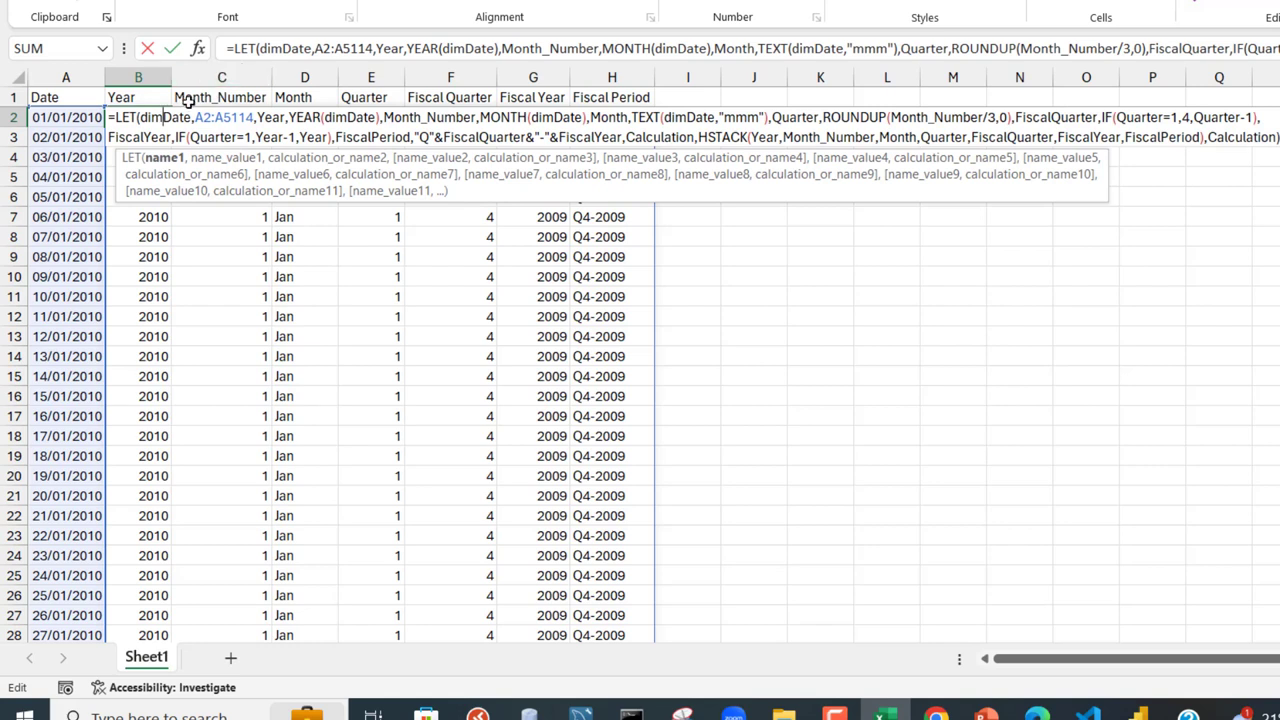
key("Escape")
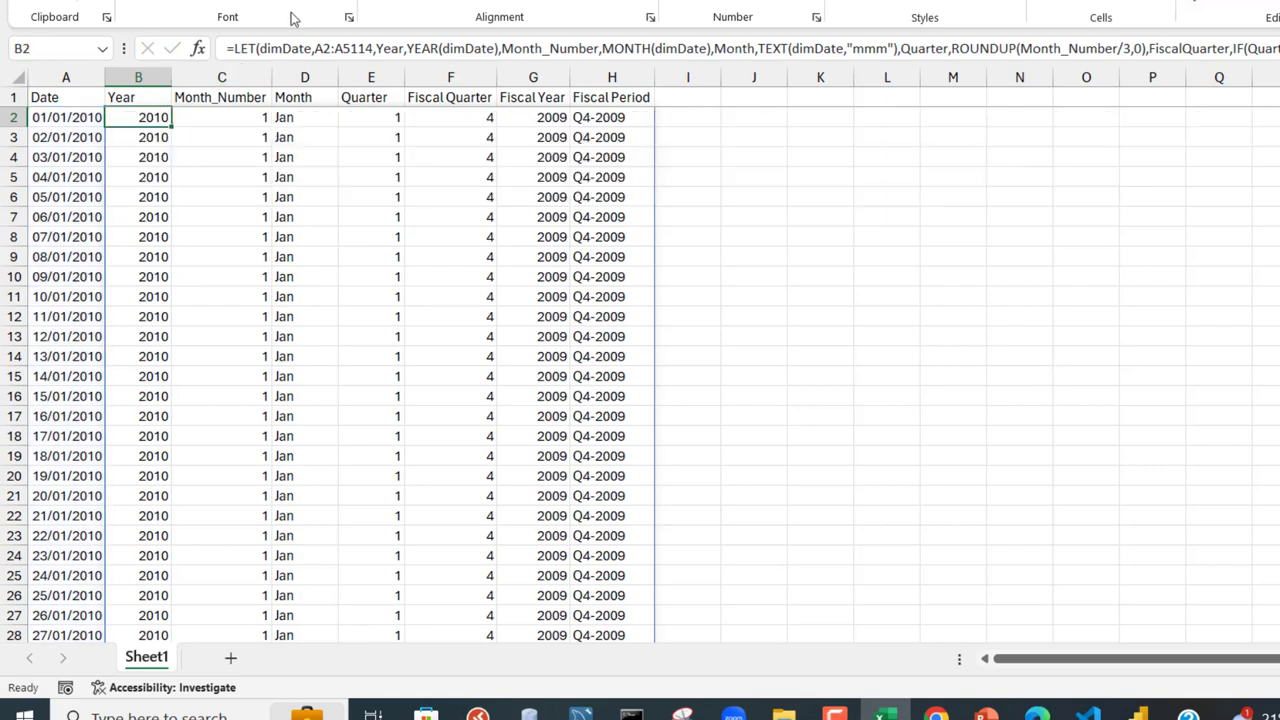